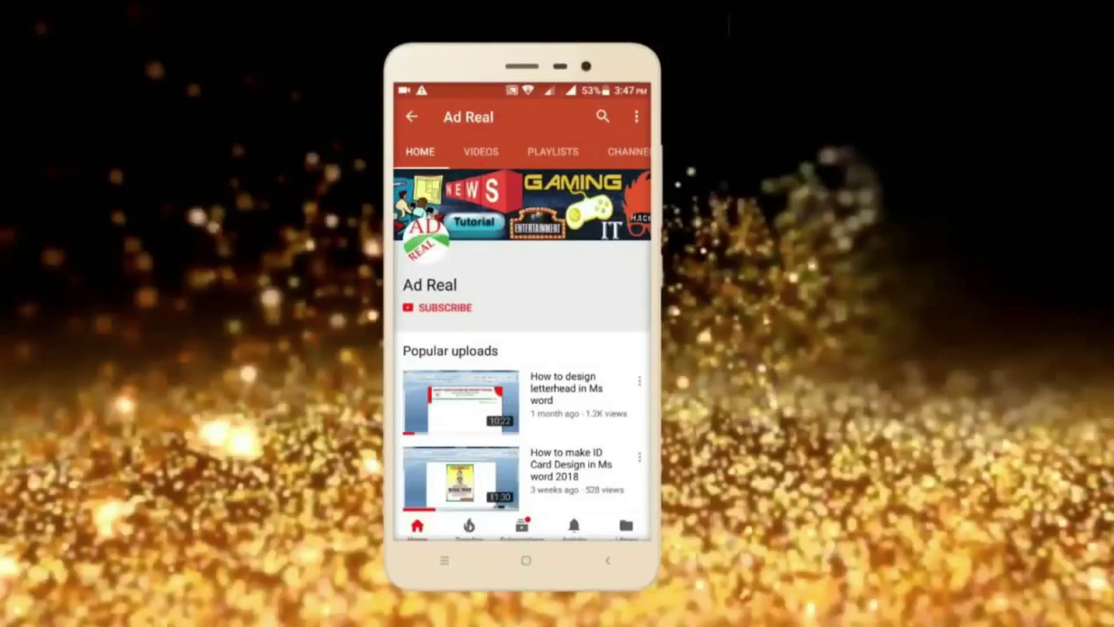
Subscribe to Ad Real and switch on the notification bell for its new uploads.
{"action": "left_click", "coordinate": [444, 307]}
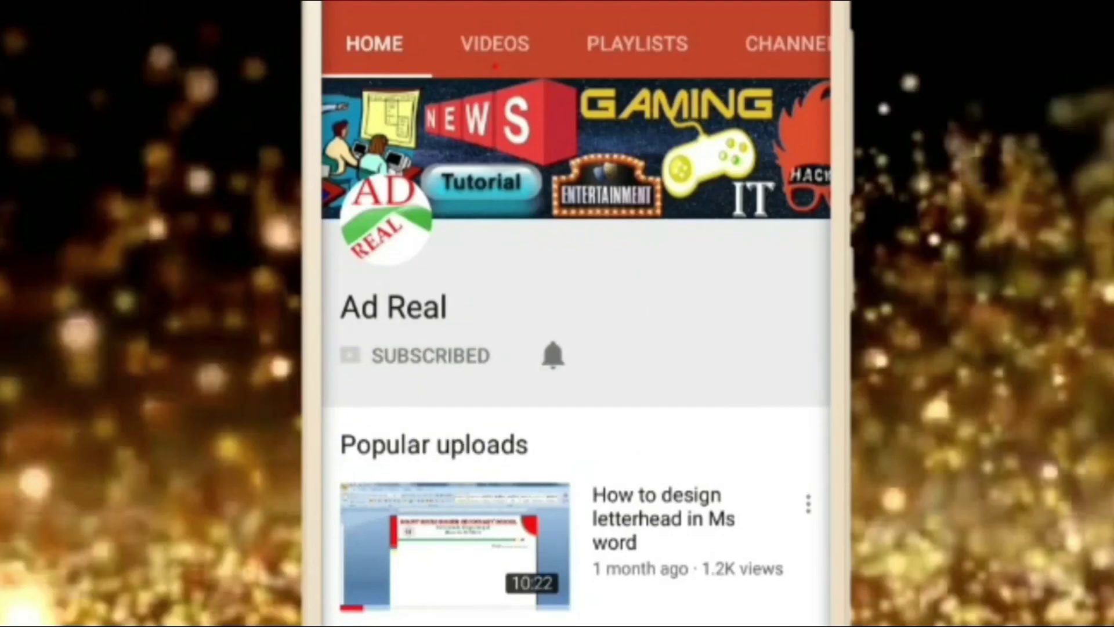
{"action": "left_click", "coordinate": [553, 355]}
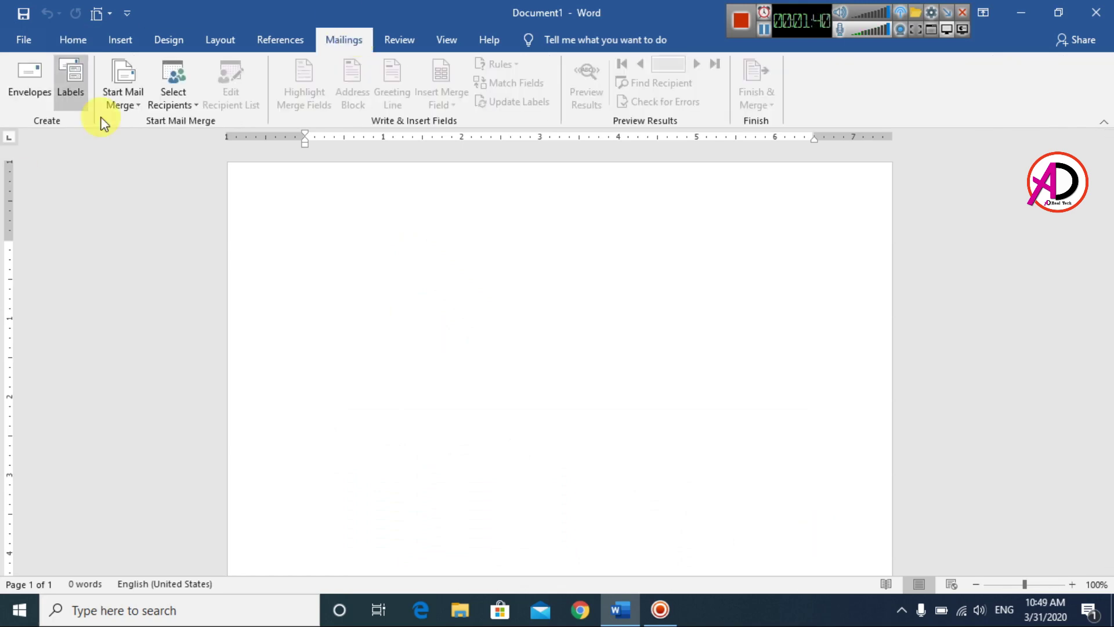
{"action": "left_click", "coordinate": [276, 211]}
{"action": "left_click", "coordinate": [122, 51]}
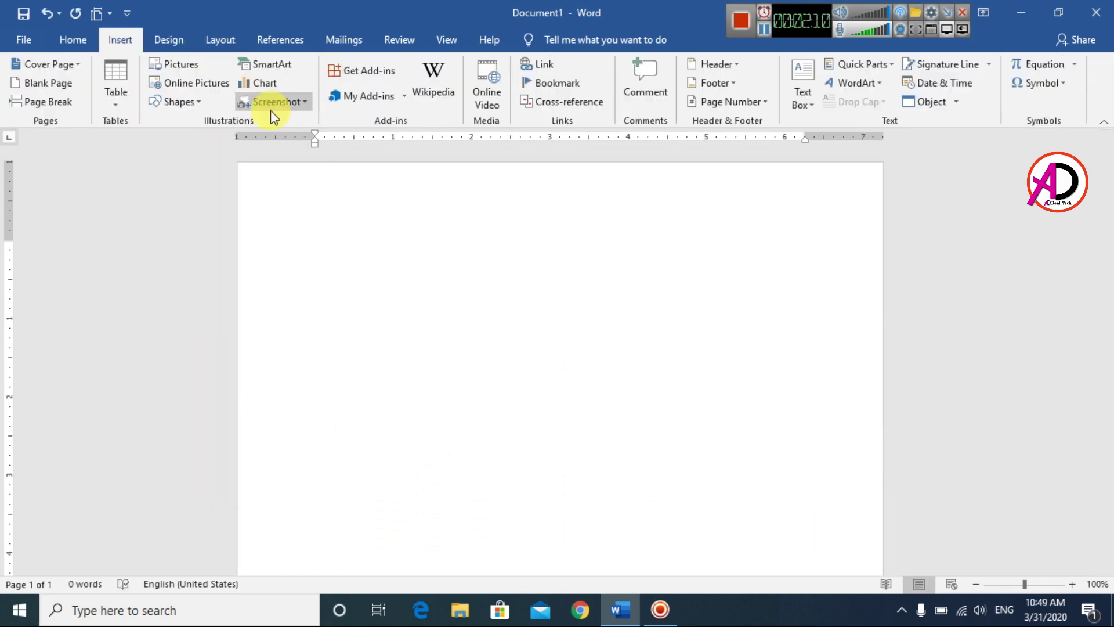
{"action": "left_click", "coordinate": [116, 87]}
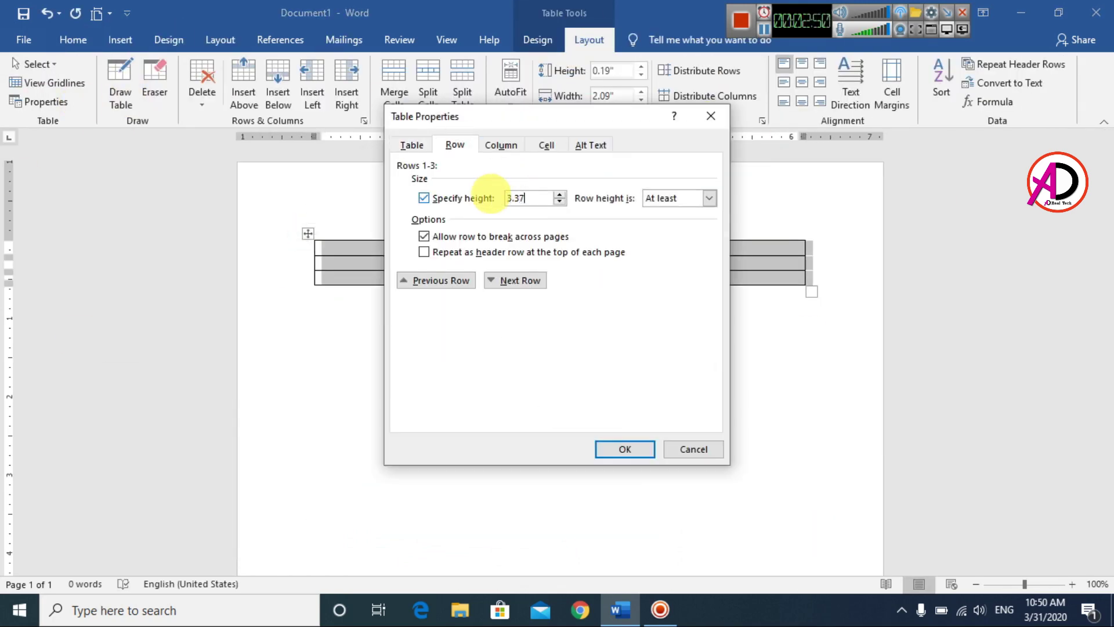
{"action": "left_click", "coordinate": [625, 449]}
{"action": "scroll", "coordinate": [13, 429], "scroll_direction": "down", "scroll_amount": 5}
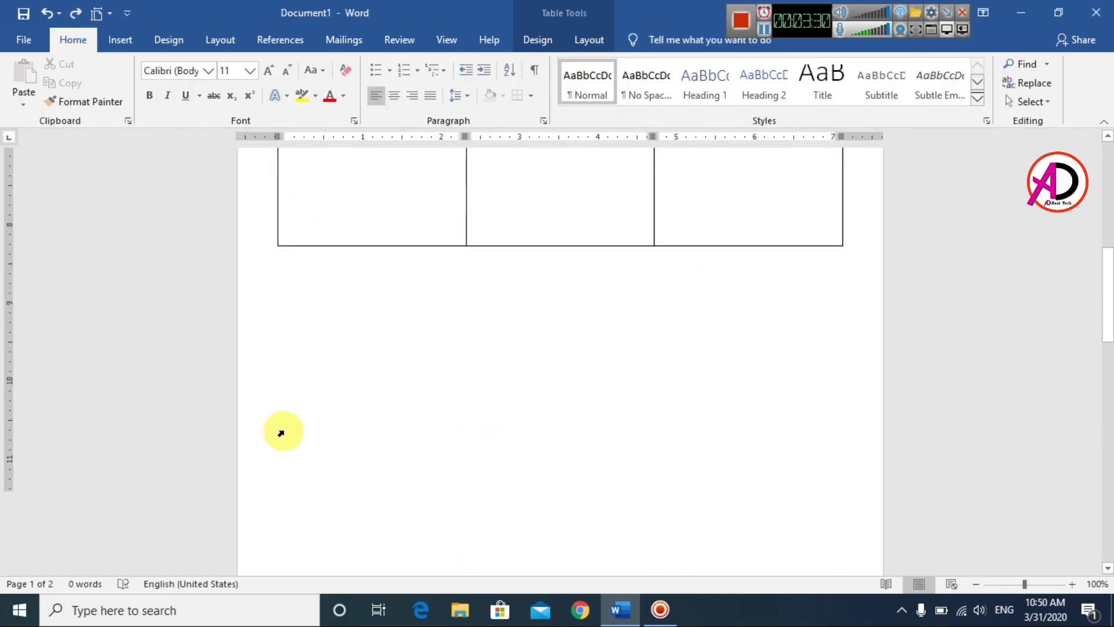
{"action": "left_click", "coordinate": [220, 40]}
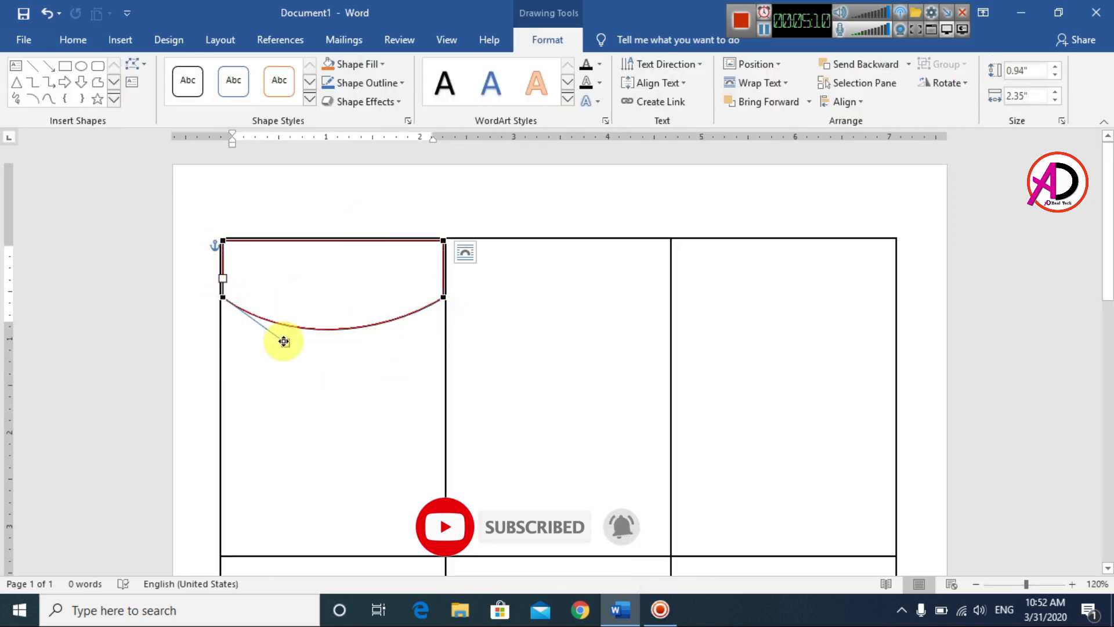
{"action": "double_click", "coordinate": [227, 284]}
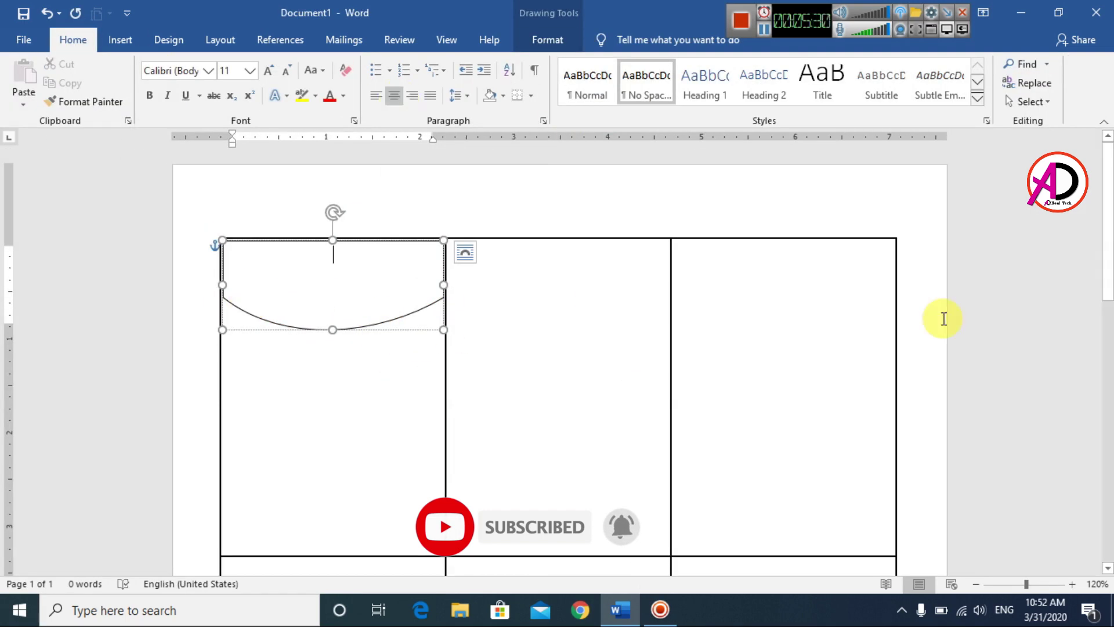
{"action": "type", "text": "Type your school name"}
{"action": "key", "text": "ctrl+a"}
{"action": "key", "text": "ctrl+shift+a"}
{"action": "key", "text": "ctrl+b"}
{"action": "key", "text": "ctrl+e"}
{"action": "key", "text": "End"}
{"action": "key", "text": "Return"}
{"action": "type", "text": "Address Here"}
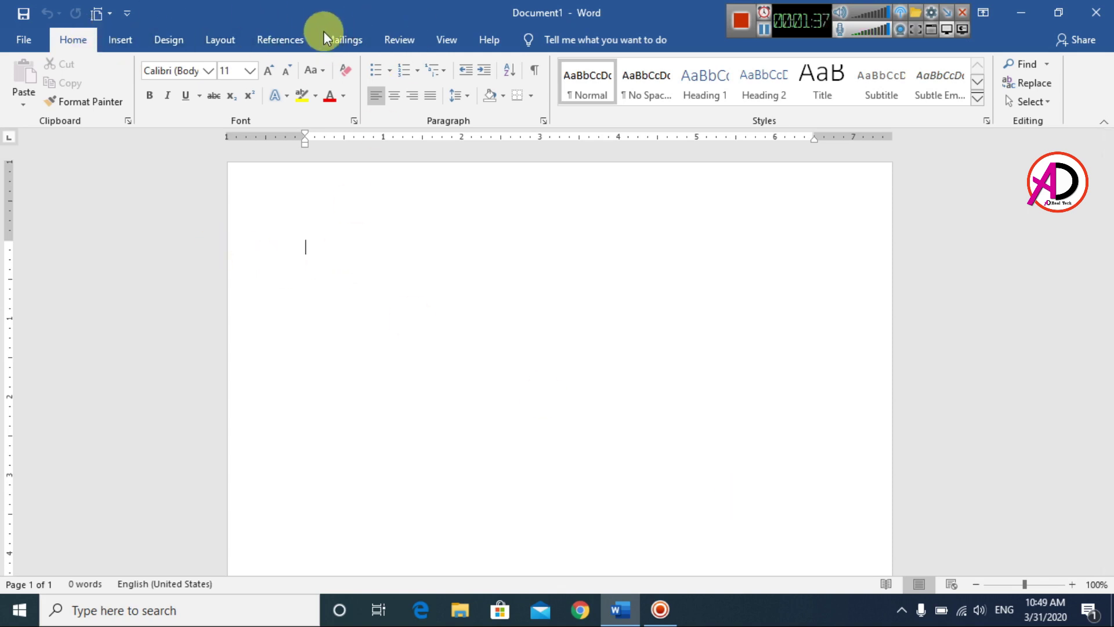
Start a Labels mail merge, cancel Label Options, then revert to a Normal Word Document.
{"action": "left_click", "coordinate": [356, 38]}
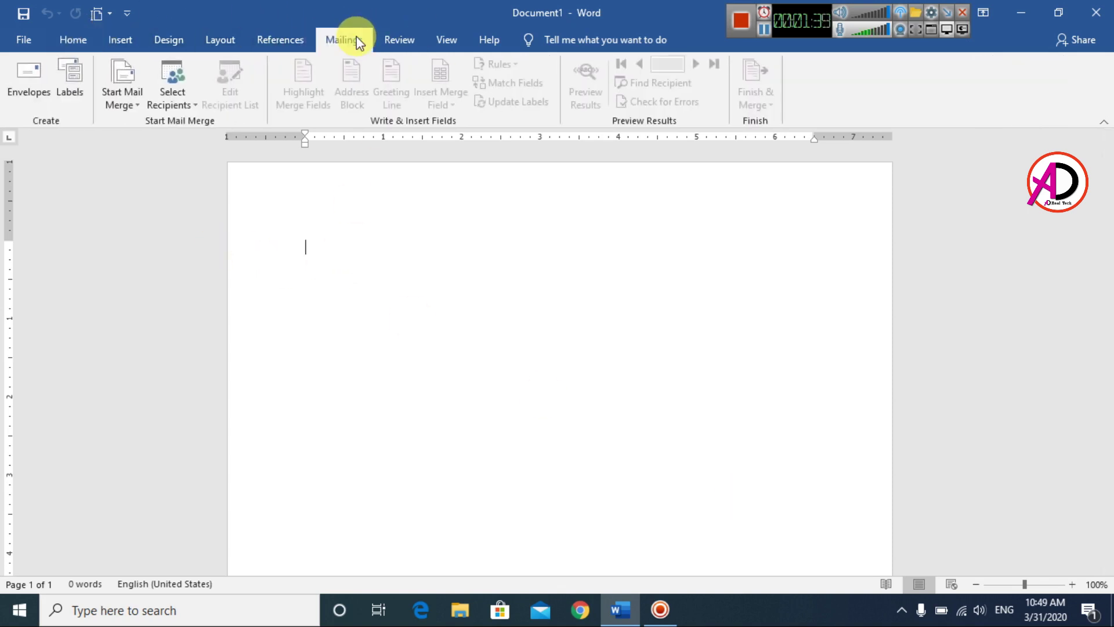
{"action": "left_click", "coordinate": [138, 103]}
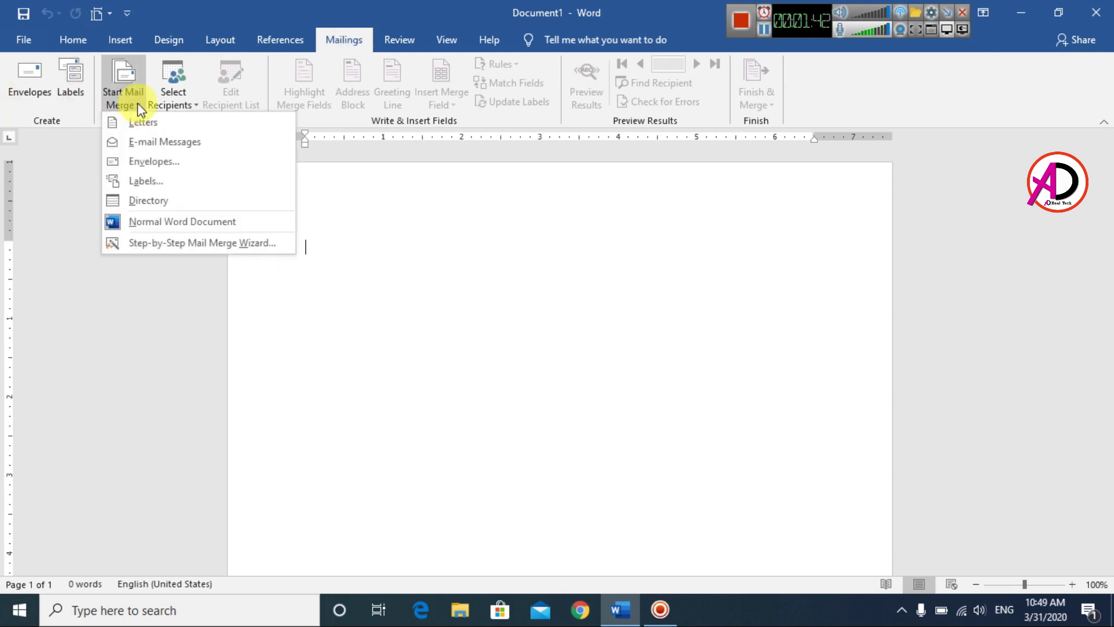
{"action": "left_click", "coordinate": [150, 182]}
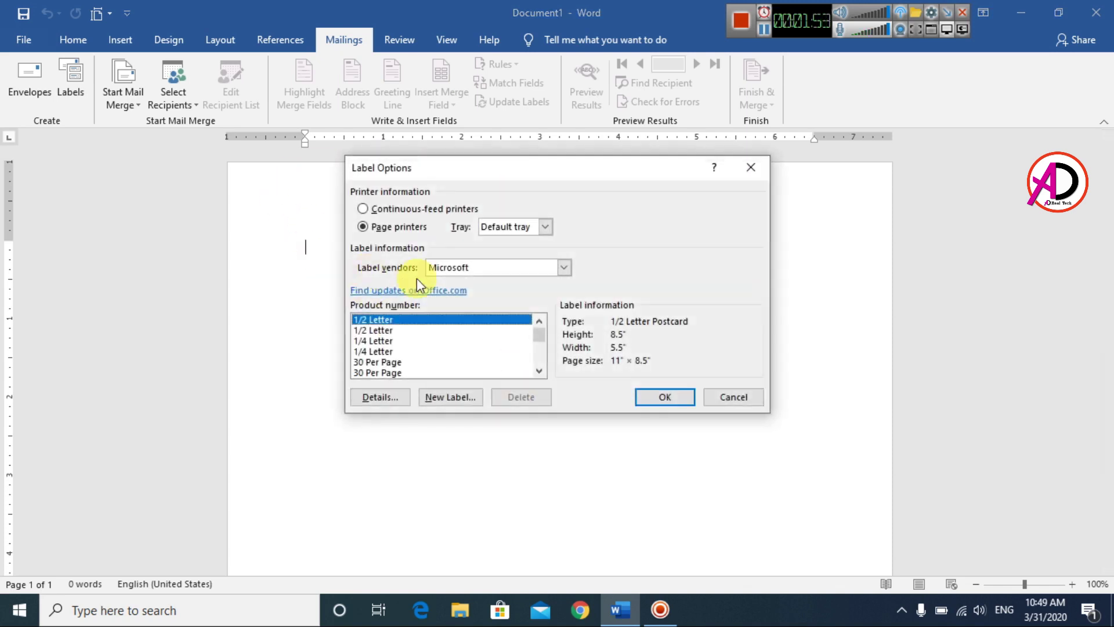
{"action": "left_click", "coordinate": [734, 398]}
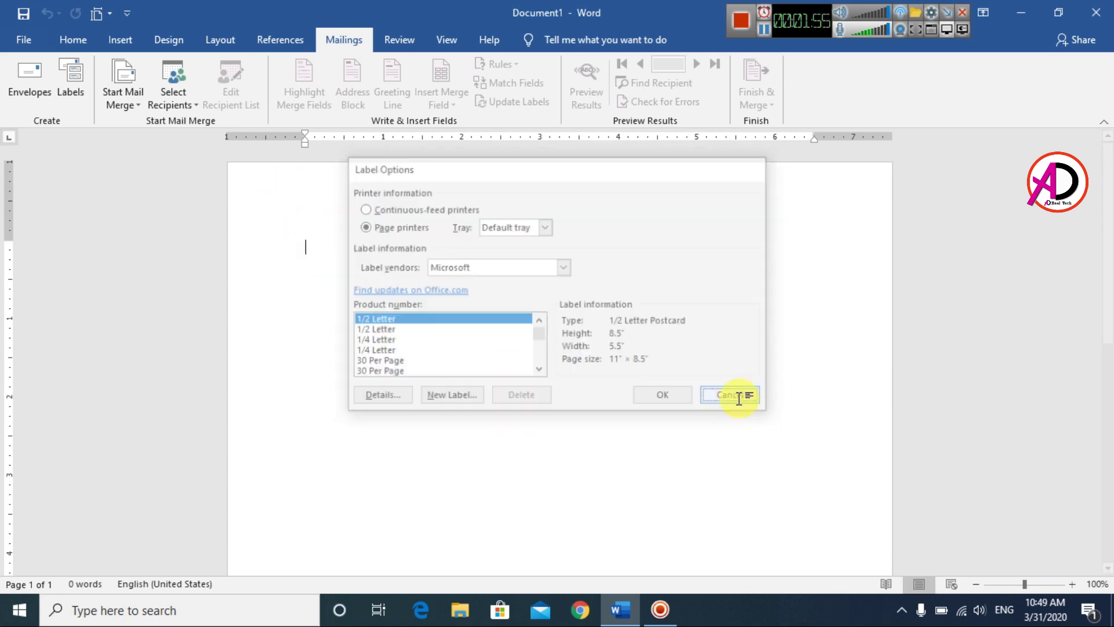
{"action": "left_click", "coordinate": [123, 98]}
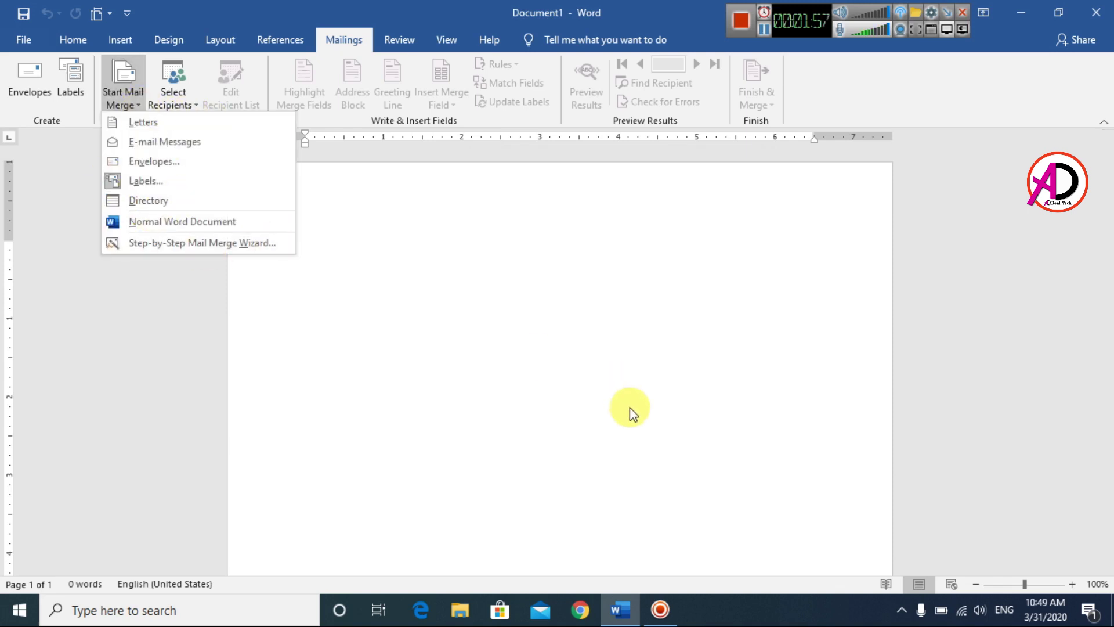
{"action": "left_click", "coordinate": [113, 221]}
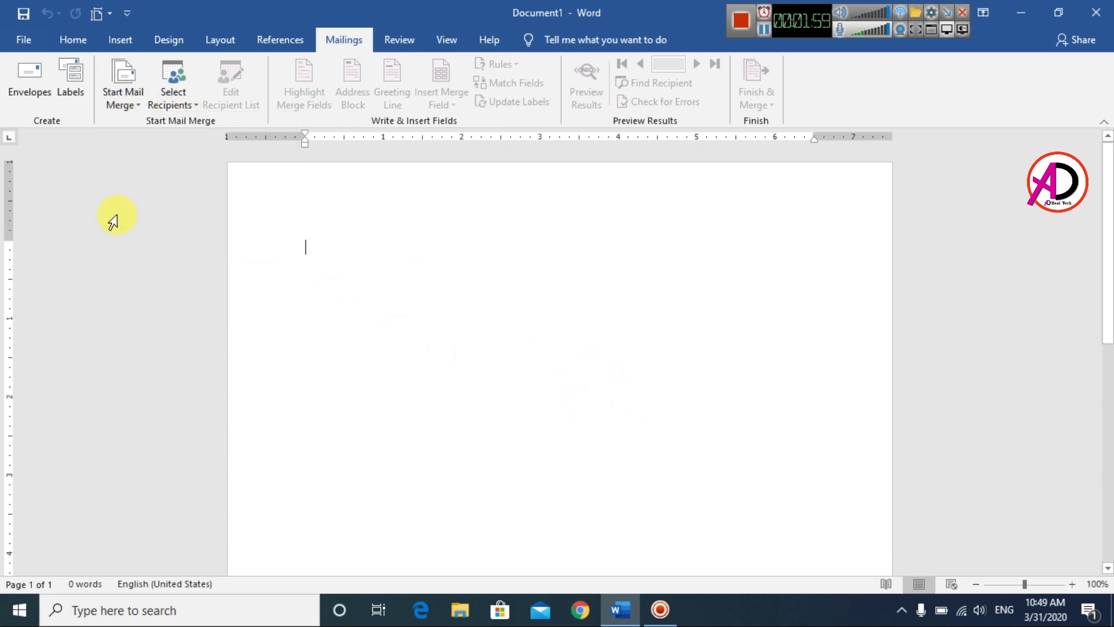
Set the page size to A4.
{"action": "left_click", "coordinate": [121, 40]}
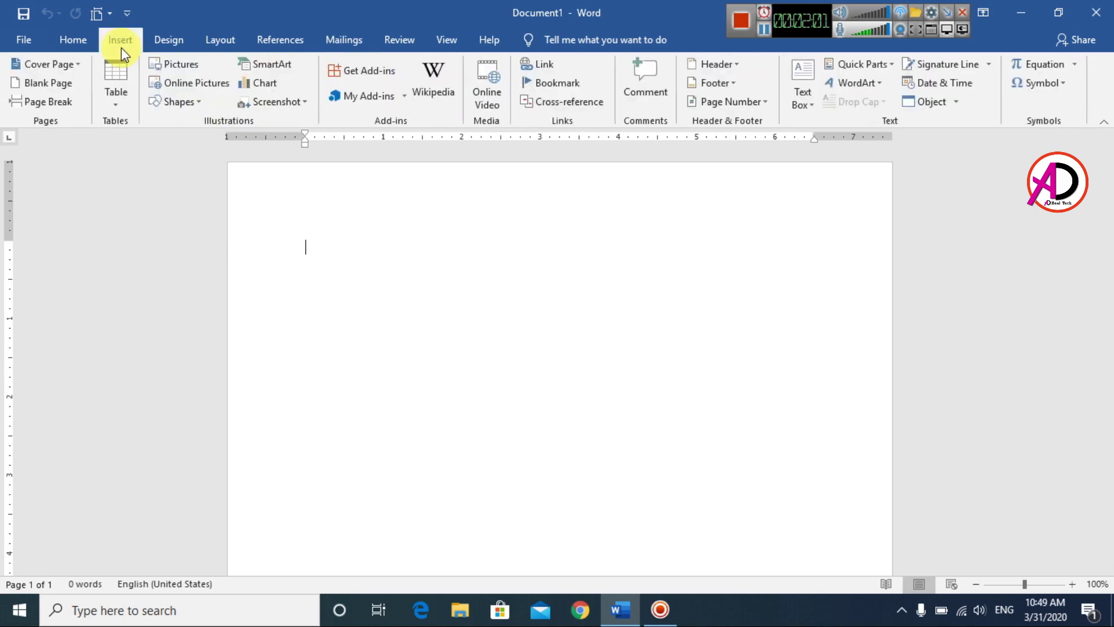
{"action": "left_click", "coordinate": [116, 105]}
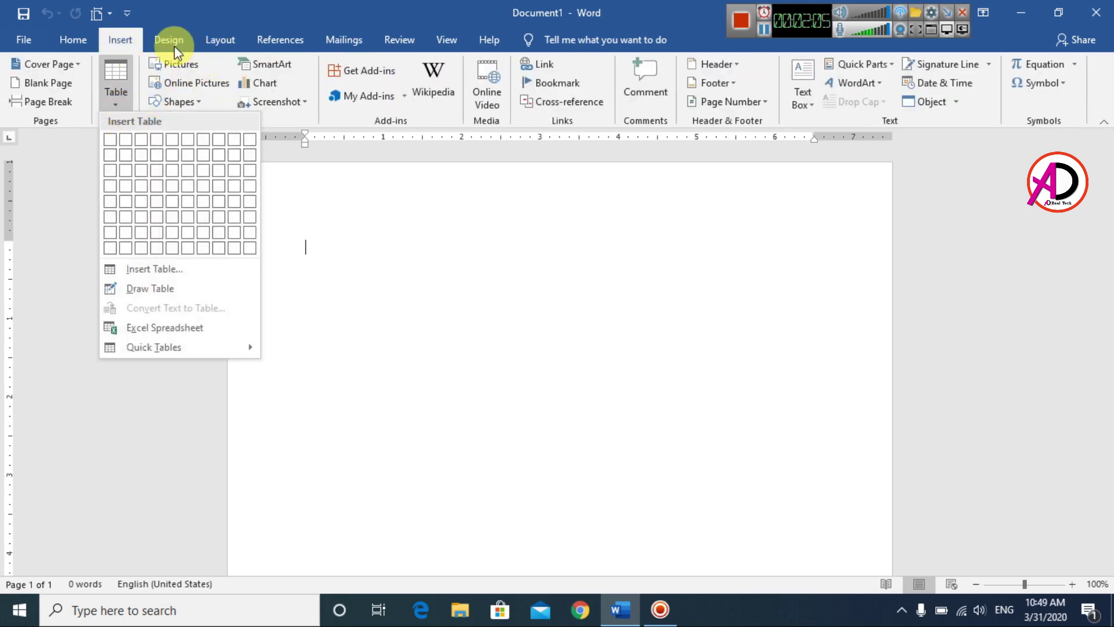
{"action": "left_click", "coordinate": [220, 40]}
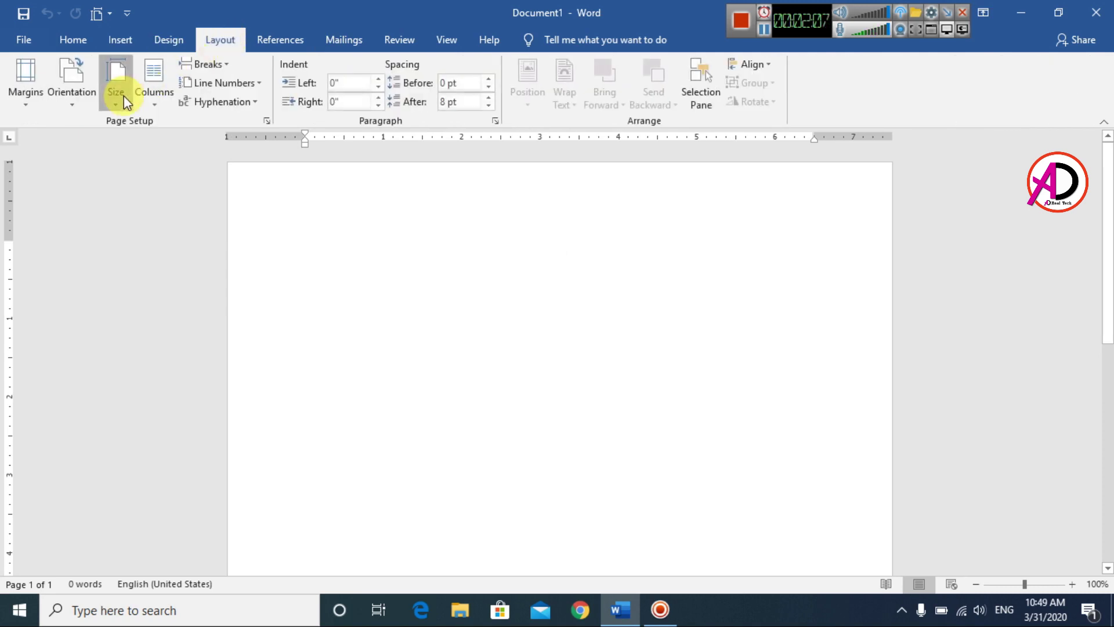
{"action": "left_click", "coordinate": [119, 94]}
{"action": "left_click", "coordinate": [147, 346]}
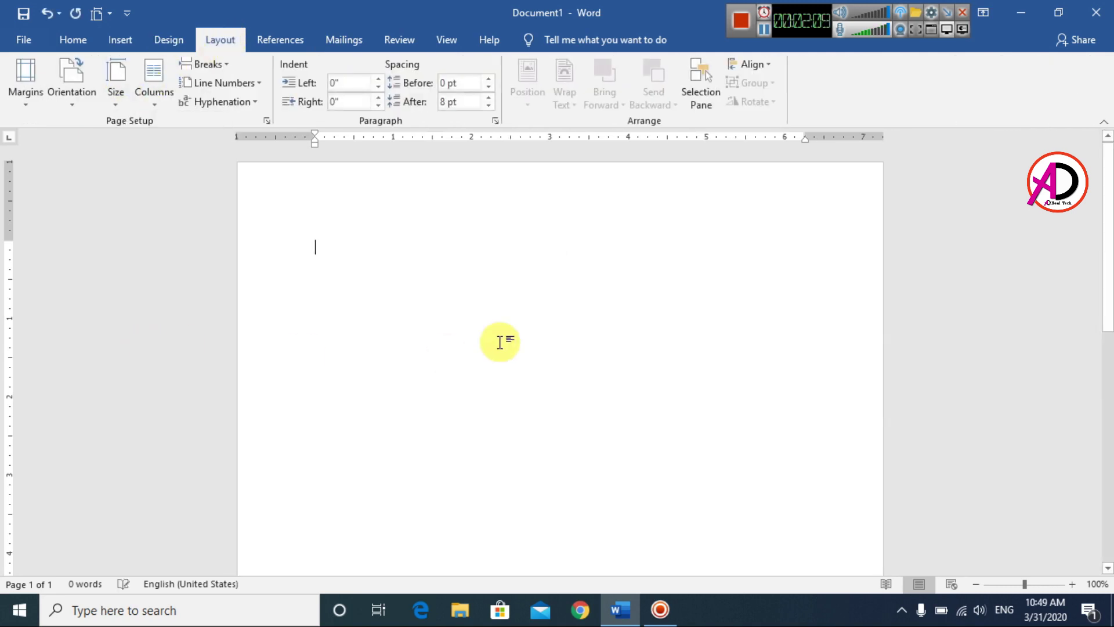
Insert an empty 3×3 table at the top of the page.
{"action": "left_click", "coordinate": [120, 40]}
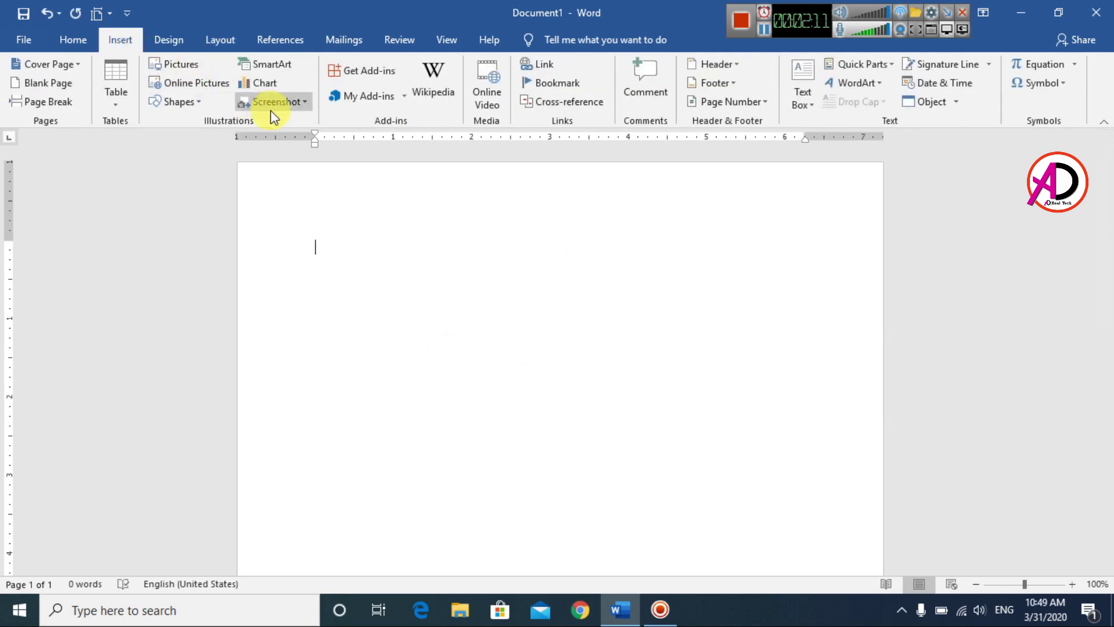
{"action": "left_click", "coordinate": [115, 106]}
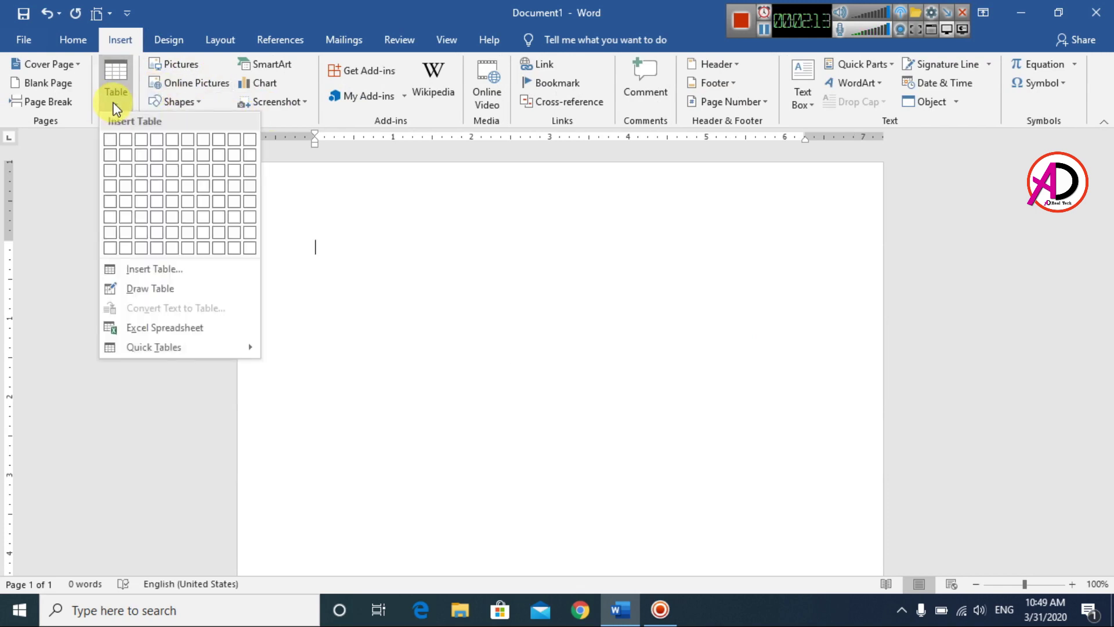
{"action": "left_click", "coordinate": [144, 169]}
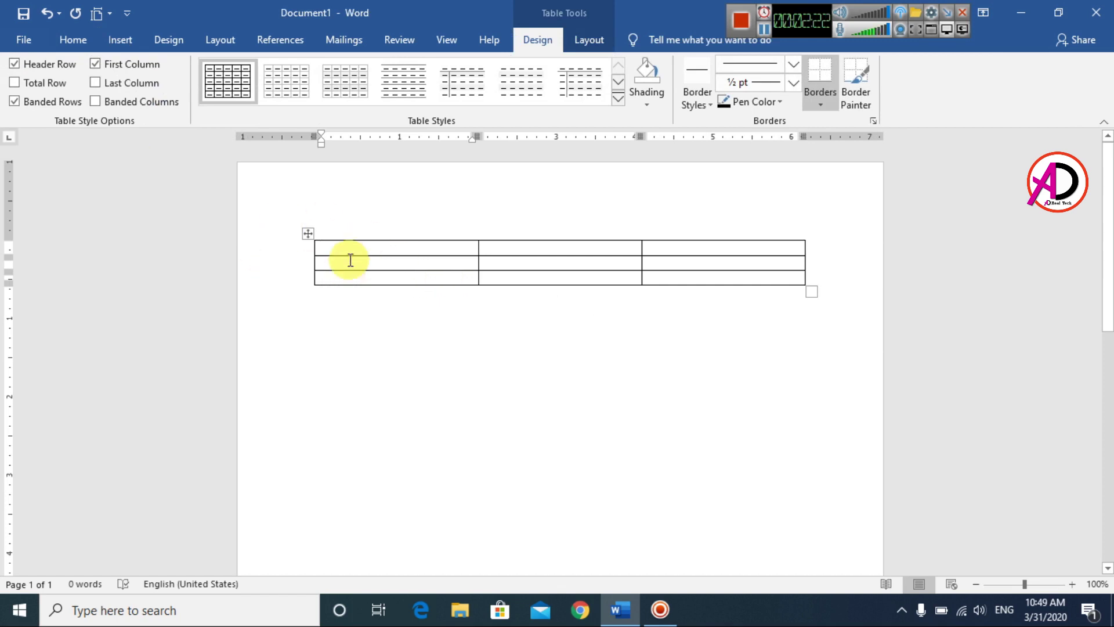
Select the whole table and open its Table Properties dialog.
{"action": "left_click", "coordinate": [308, 233]}
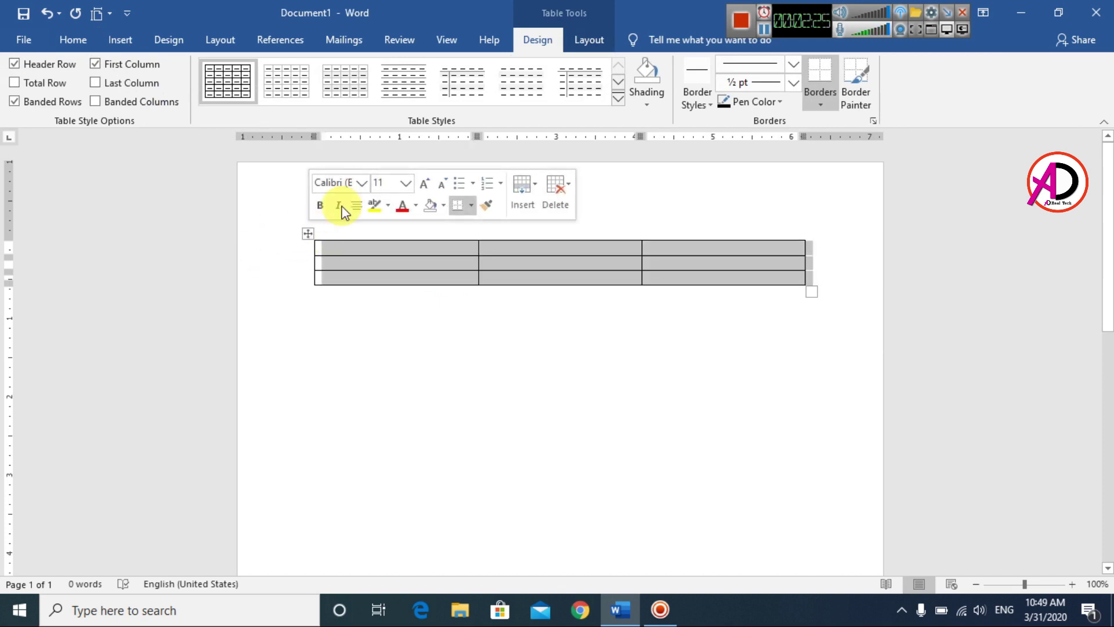
{"action": "left_click", "coordinate": [587, 40]}
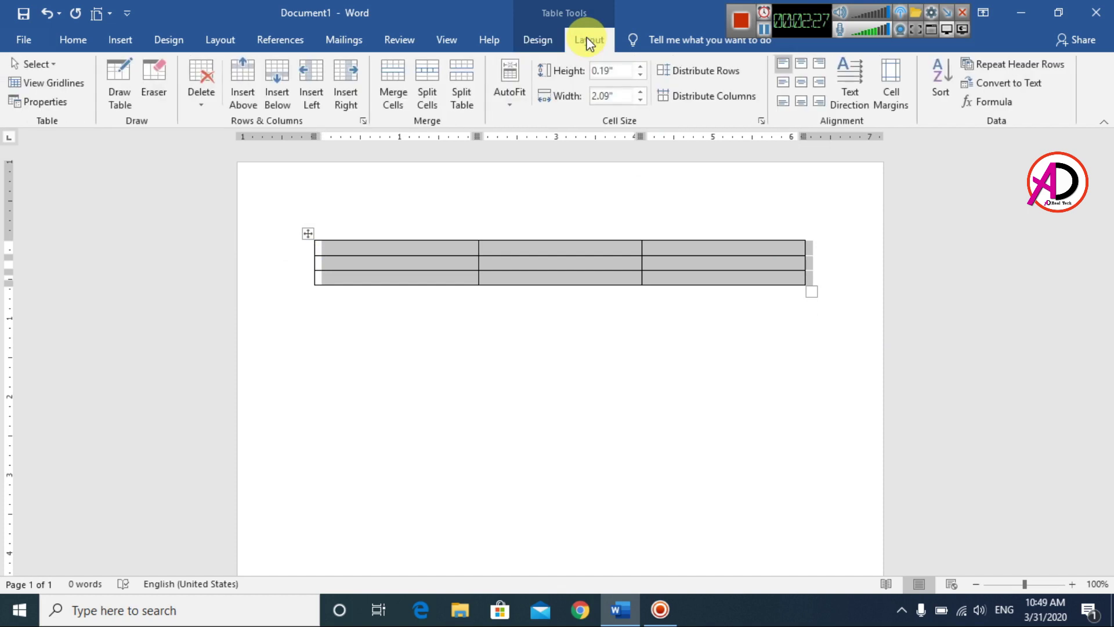
{"action": "left_click", "coordinate": [43, 103]}
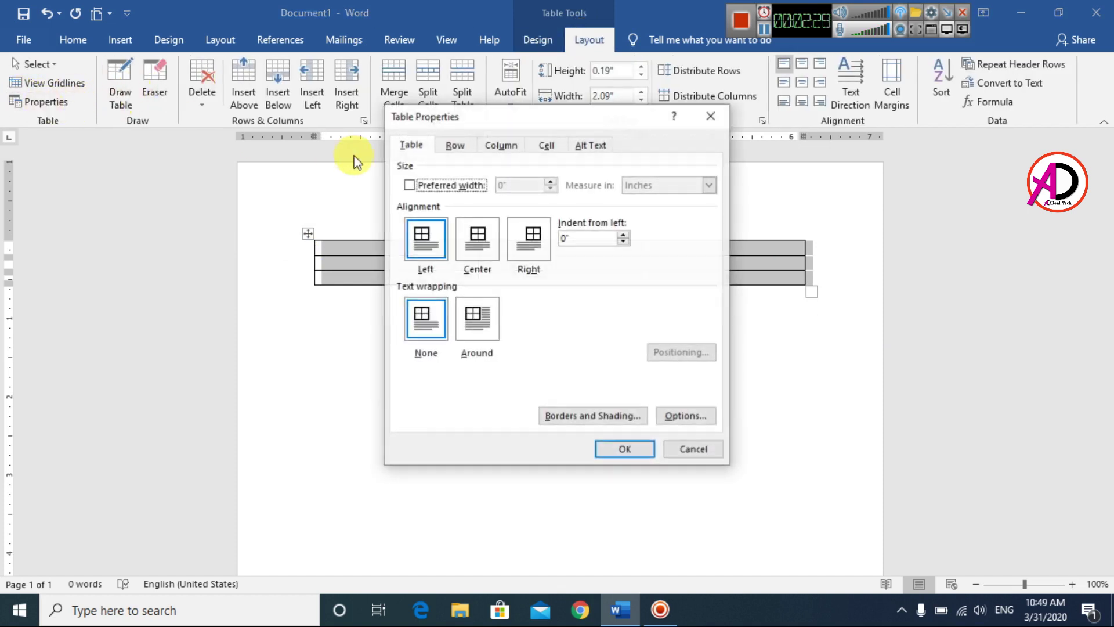
{"action": "left_click", "coordinate": [709, 118]}
{"action": "right_click", "coordinate": [308, 234]}
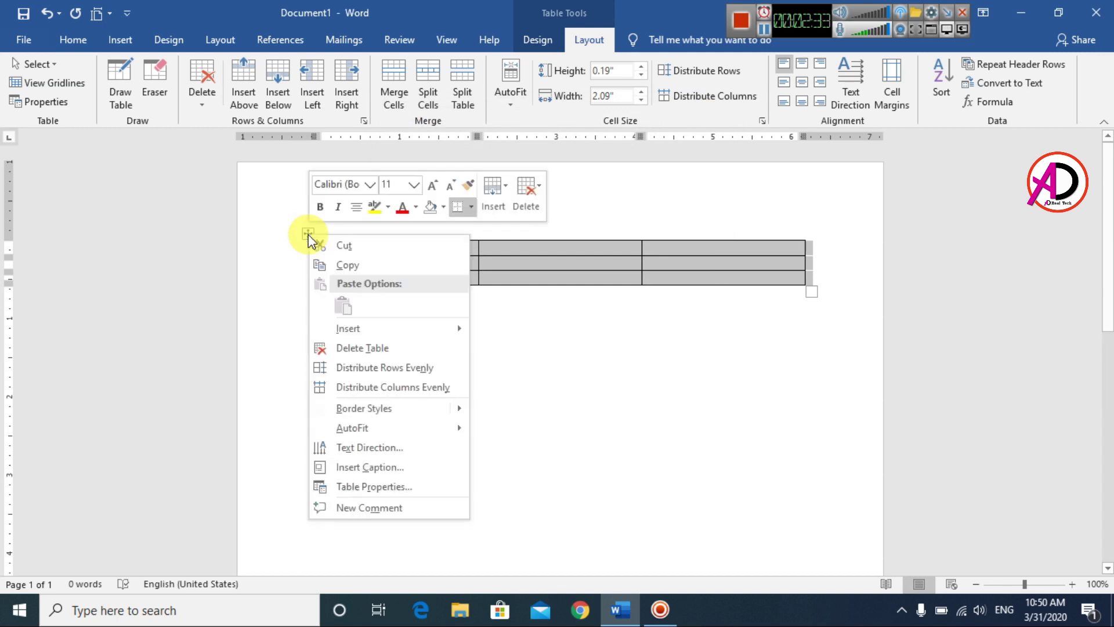
{"action": "left_click", "coordinate": [363, 486]}
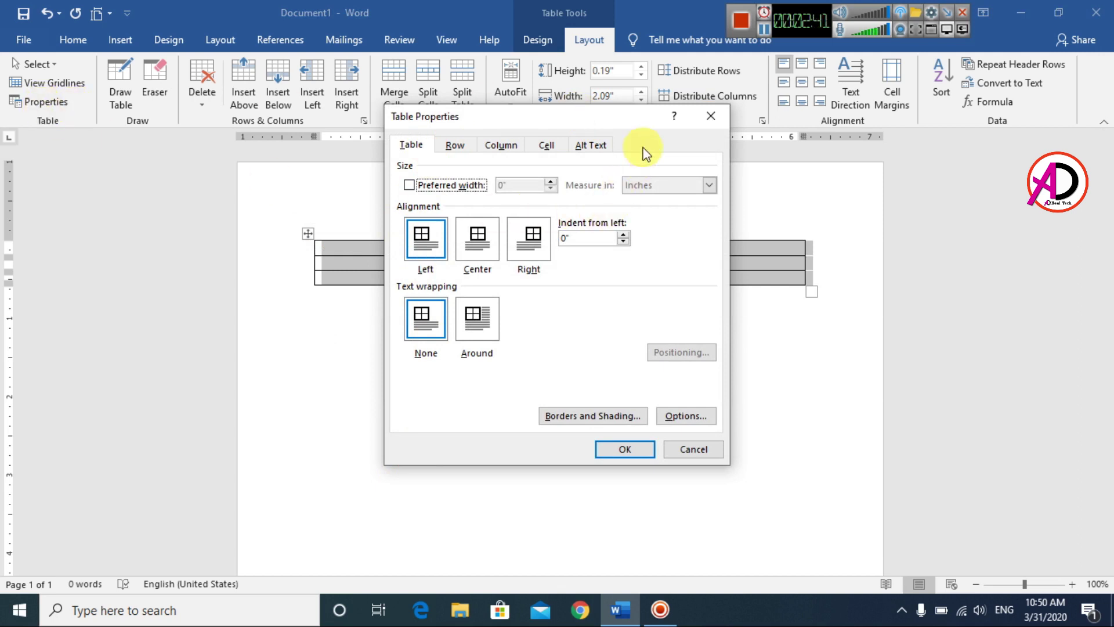
{"action": "left_click", "coordinate": [710, 116]}
{"action": "left_click", "coordinate": [38, 102]}
Enter a 3.37-inch row height and a 2.4-inch preferred column width.
{"action": "left_click", "coordinate": [458, 145]}
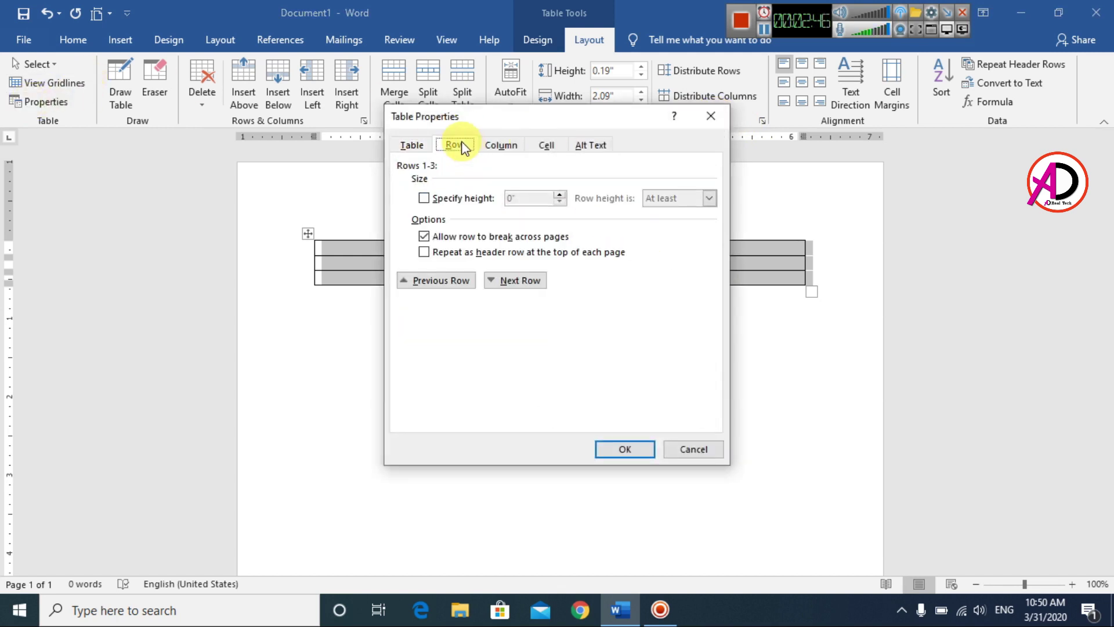
{"action": "left_click", "coordinate": [471, 198]}
{"action": "double_click", "coordinate": [512, 198]}
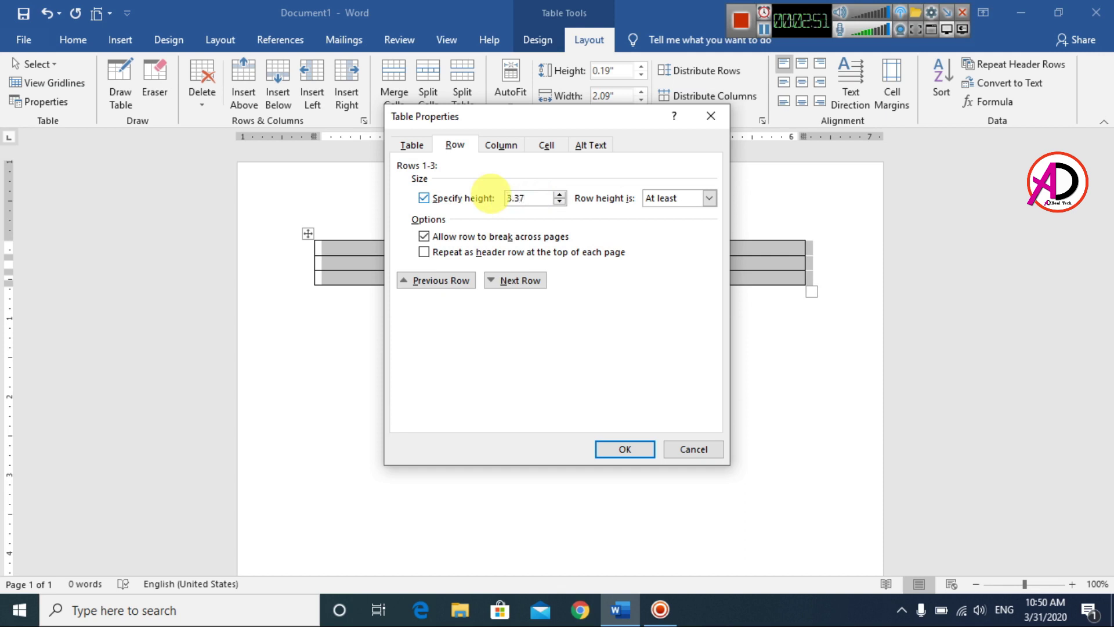
{"action": "left_click", "coordinate": [500, 145]}
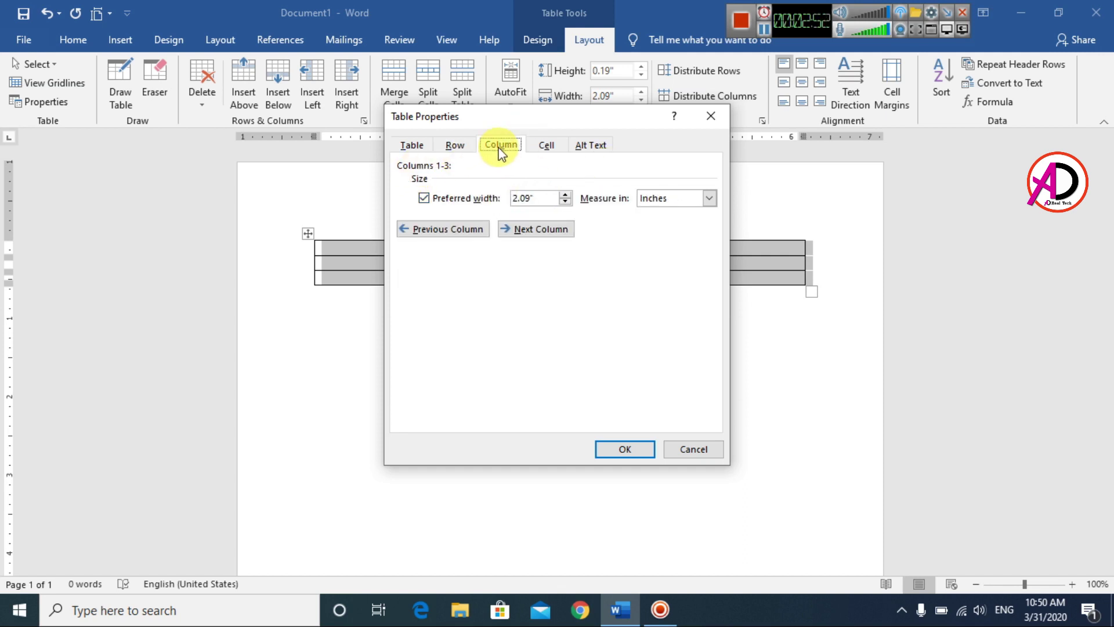
{"action": "double_click", "coordinate": [533, 198]}
{"action": "type", "text": "2.4"}
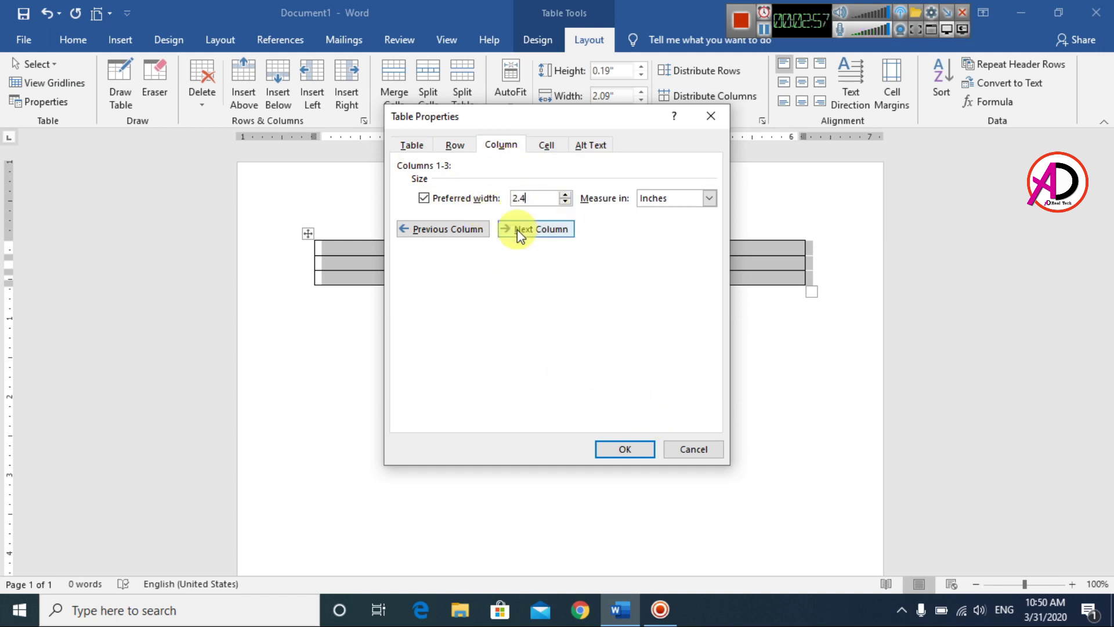
{"action": "left_click", "coordinate": [454, 149]}
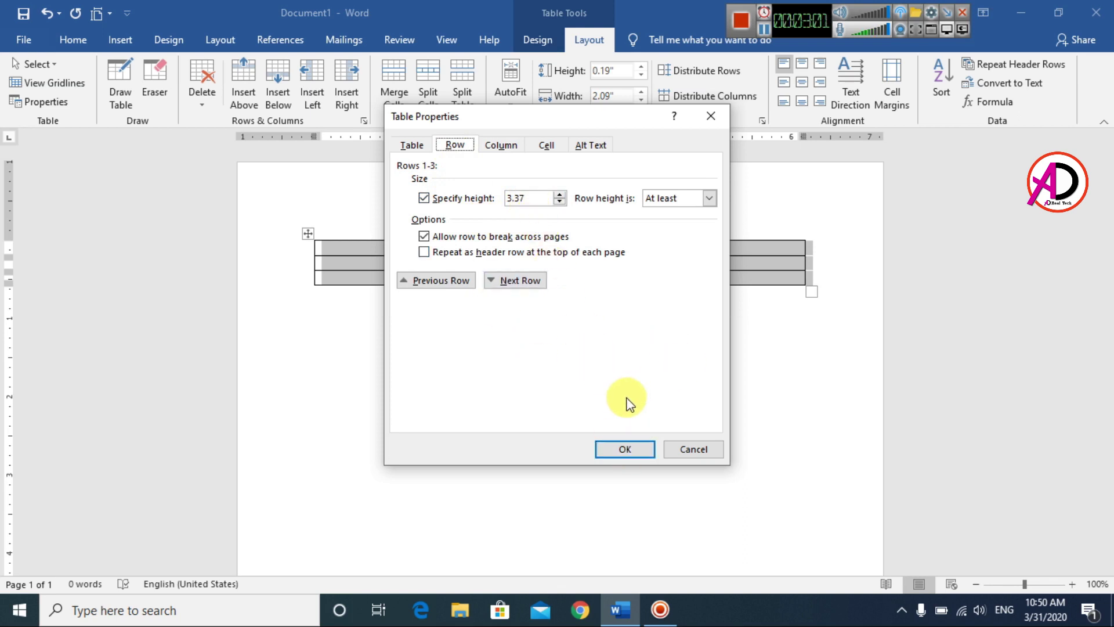
Apply the 2.4-inch column widths and 3.37-inch row heights to the table.
{"action": "left_click", "coordinate": [632, 448]}
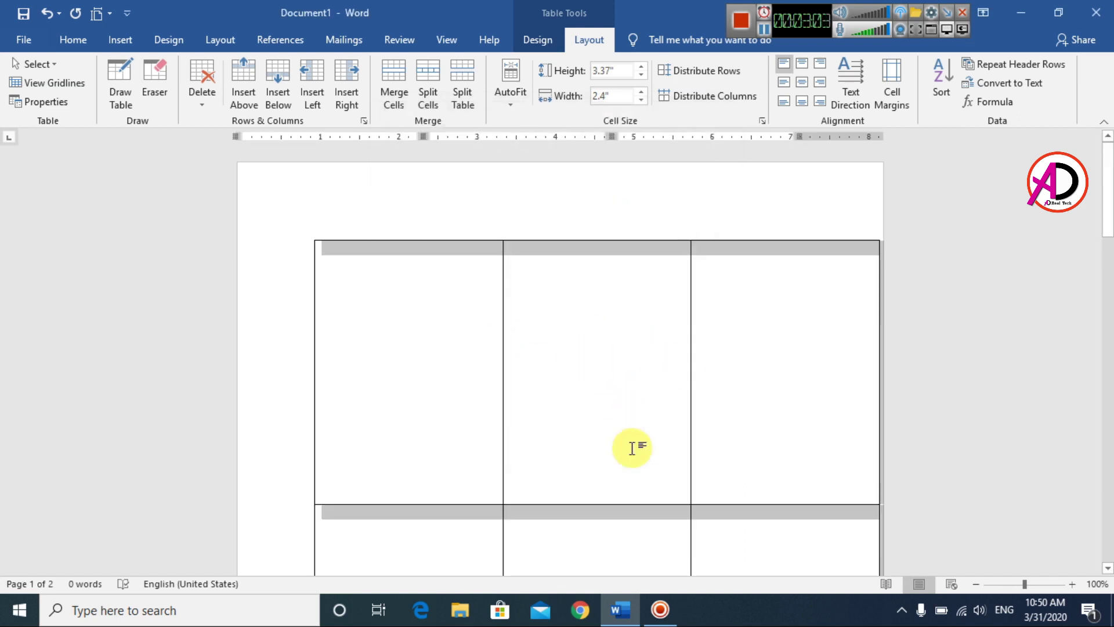
{"action": "left_click", "coordinate": [406, 356]}
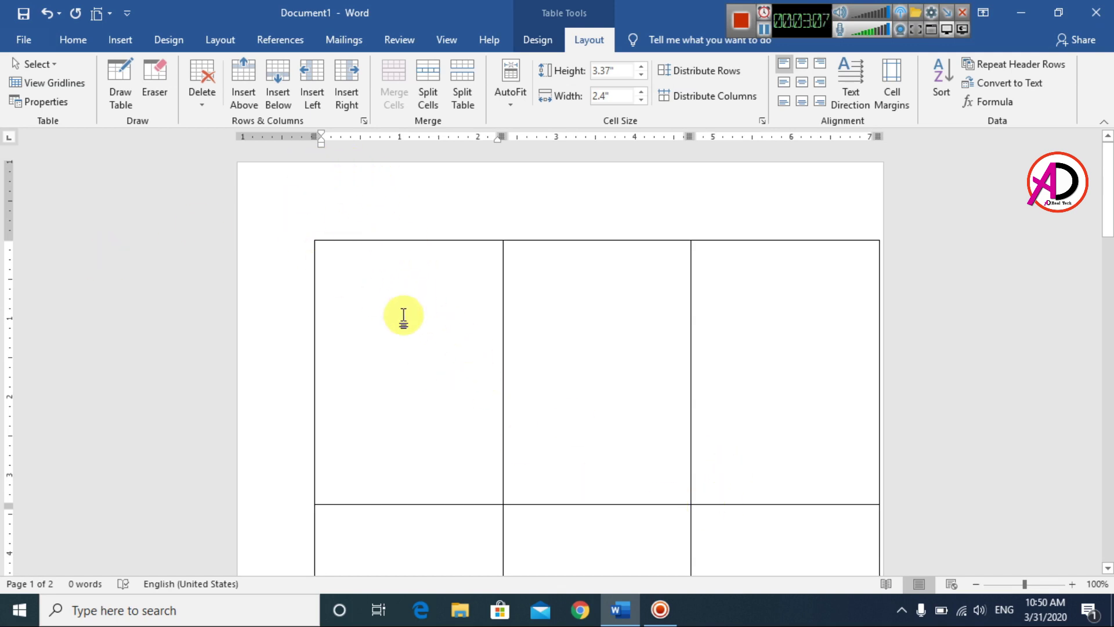
{"action": "left_click", "coordinate": [458, 522]}
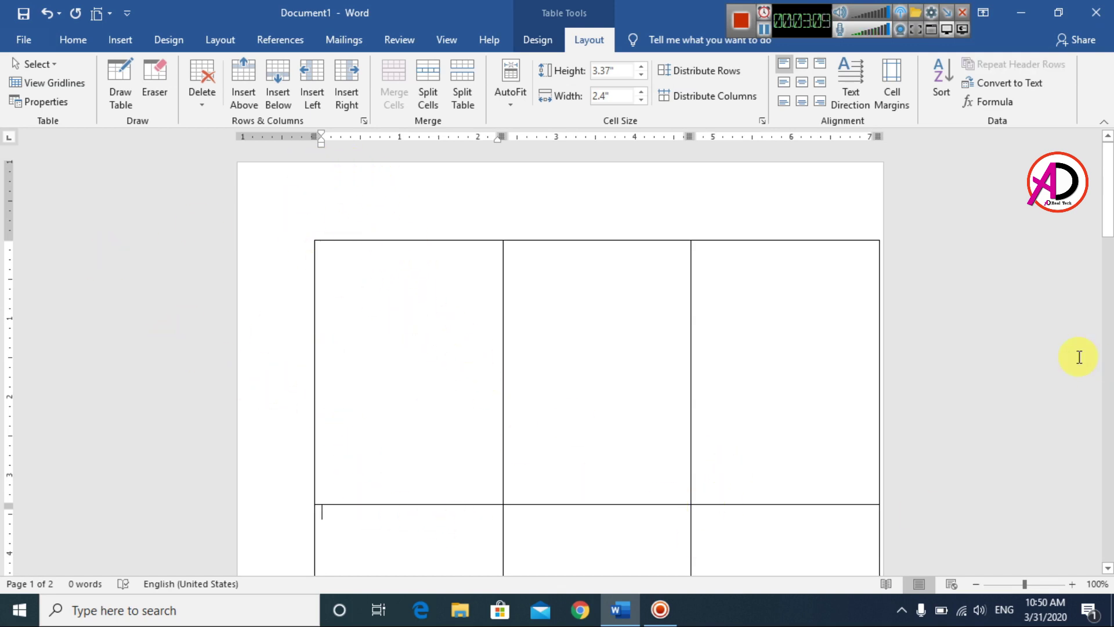
{"action": "left_click", "coordinate": [342, 256]}
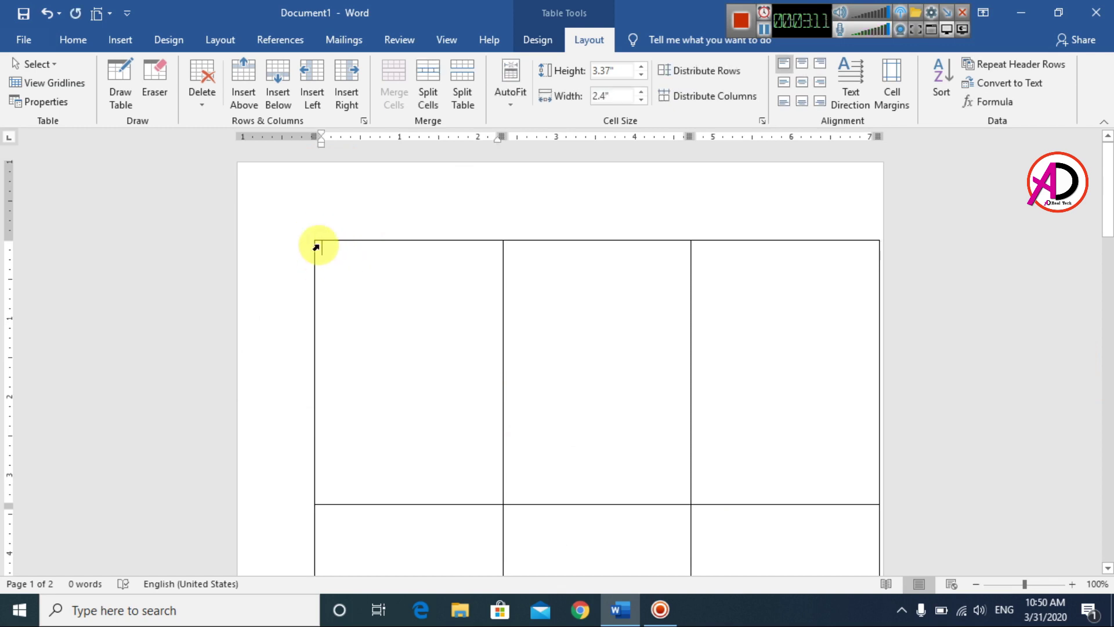
{"action": "scroll", "coordinate": [383, 336], "scroll_direction": "down", "scroll_amount": 5}
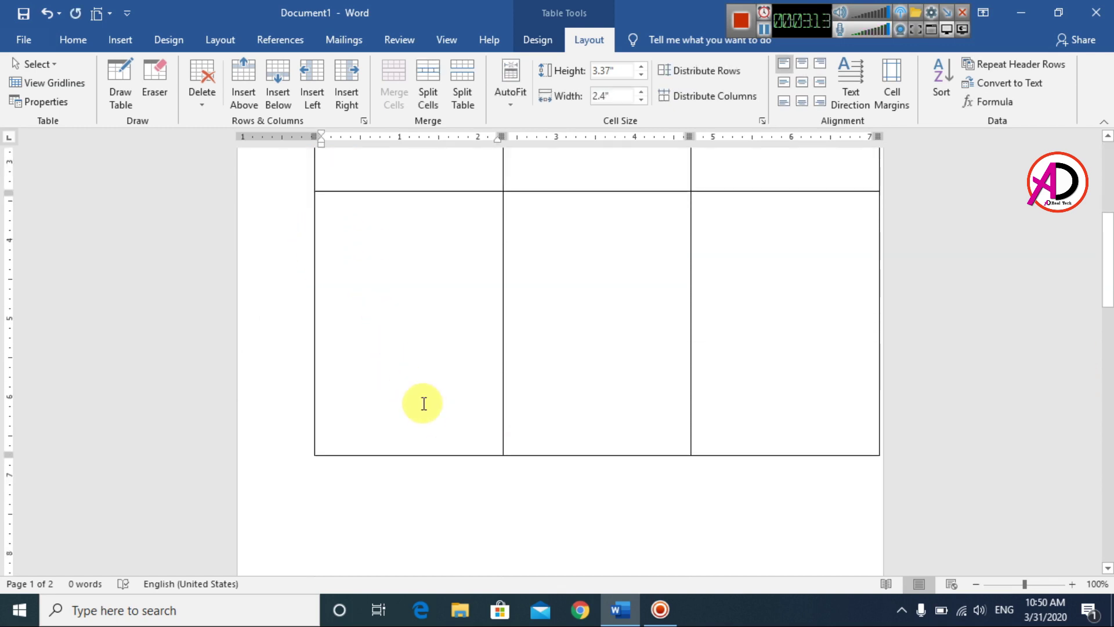
{"action": "scroll", "coordinate": [415, 385], "scroll_direction": "up", "scroll_amount": 5}
Drag the table up to the page's top-left and bring up the Margins presets.
{"action": "left_click_drag", "start_coordinate": [309, 234], "coordinate": [272, 179]}
{"action": "scroll", "coordinate": [614, 313], "scroll_direction": "down", "scroll_amount": 7}
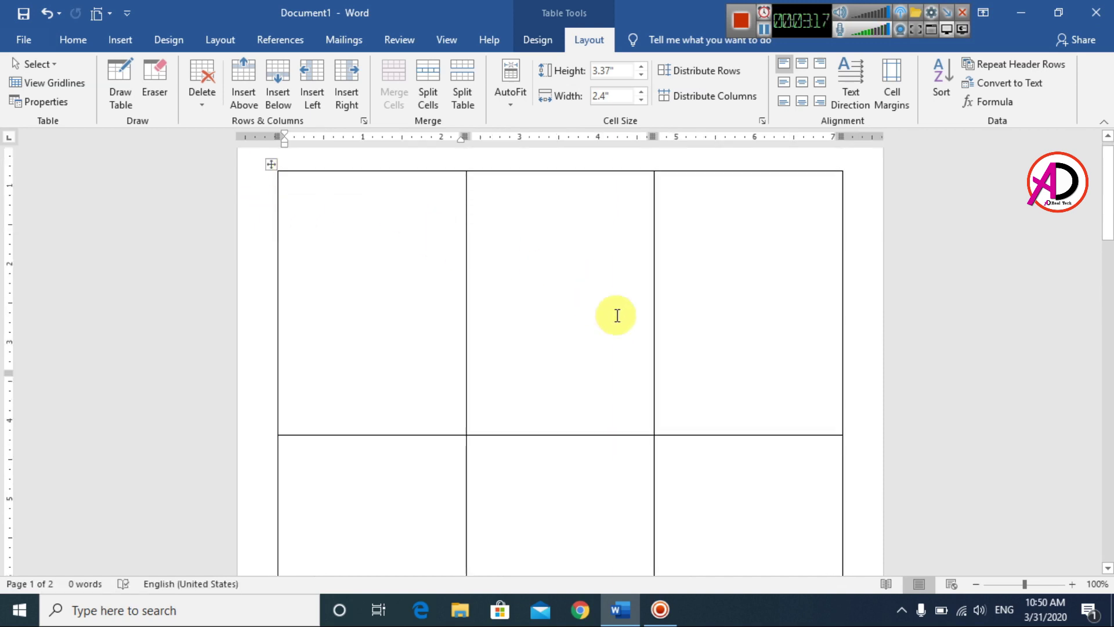
{"action": "scroll", "coordinate": [341, 408], "scroll_direction": "down", "scroll_amount": 3}
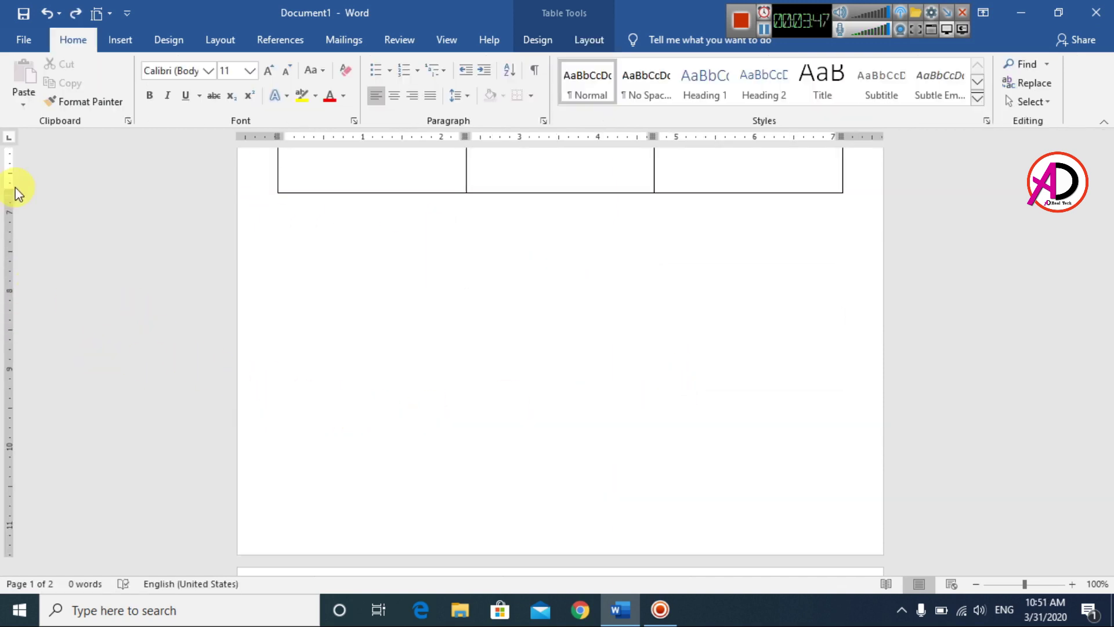
{"action": "left_click", "coordinate": [222, 41]}
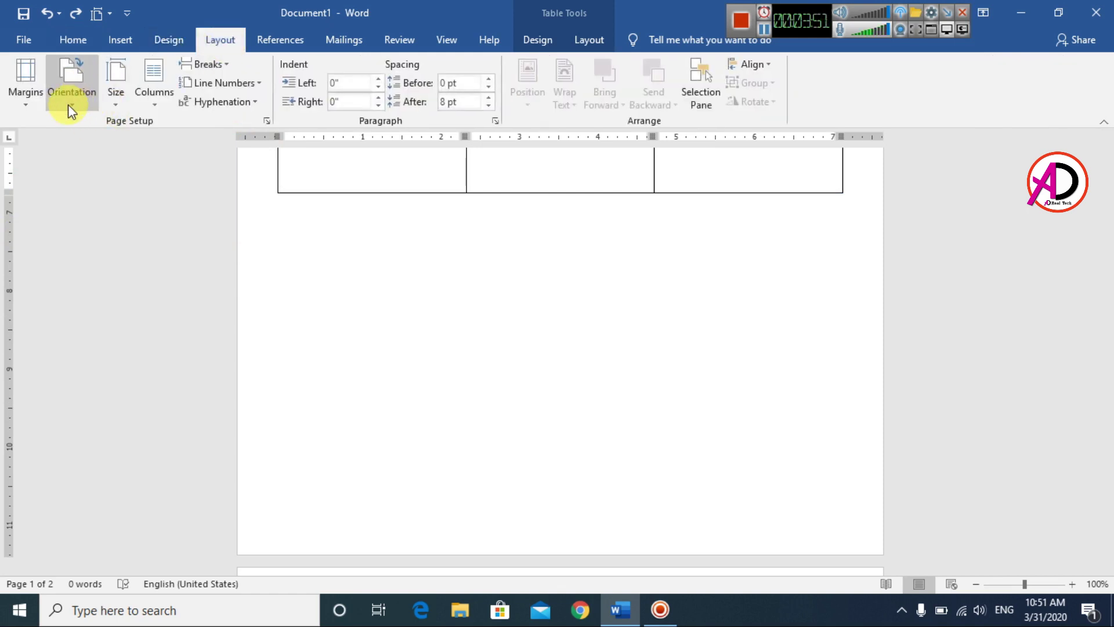
{"action": "left_click", "coordinate": [28, 103]}
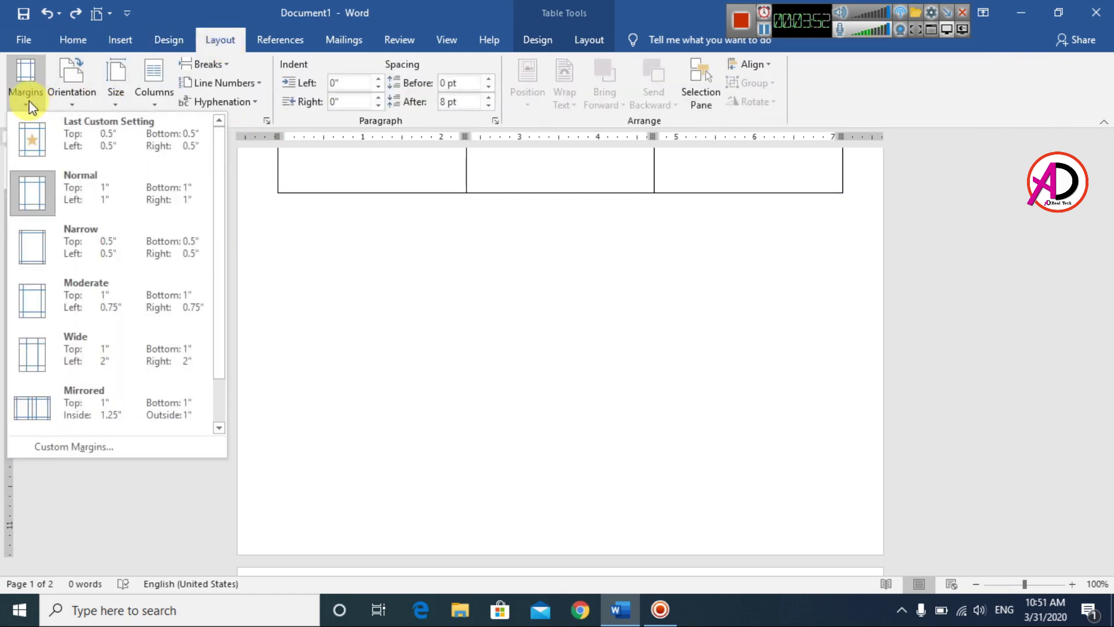
Apply Narrow page margins so the whole table fits on one page.
{"action": "left_click", "coordinate": [89, 243]}
{"action": "scroll", "coordinate": [331, 242], "scroll_direction": "up", "scroll_amount": 10}
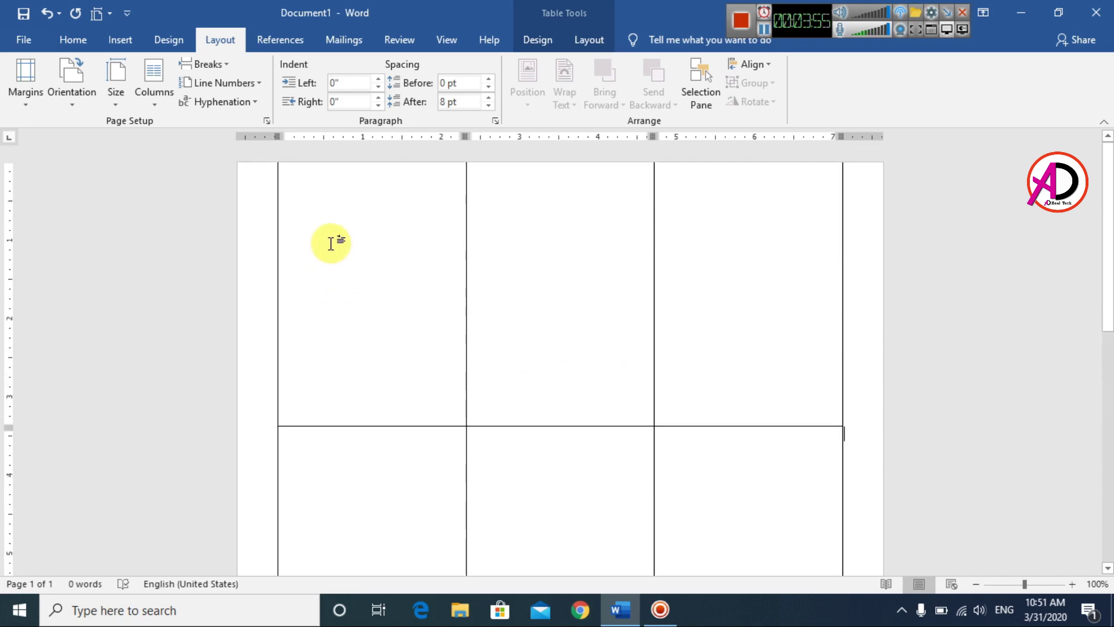
{"action": "left_click", "coordinate": [381, 304]}
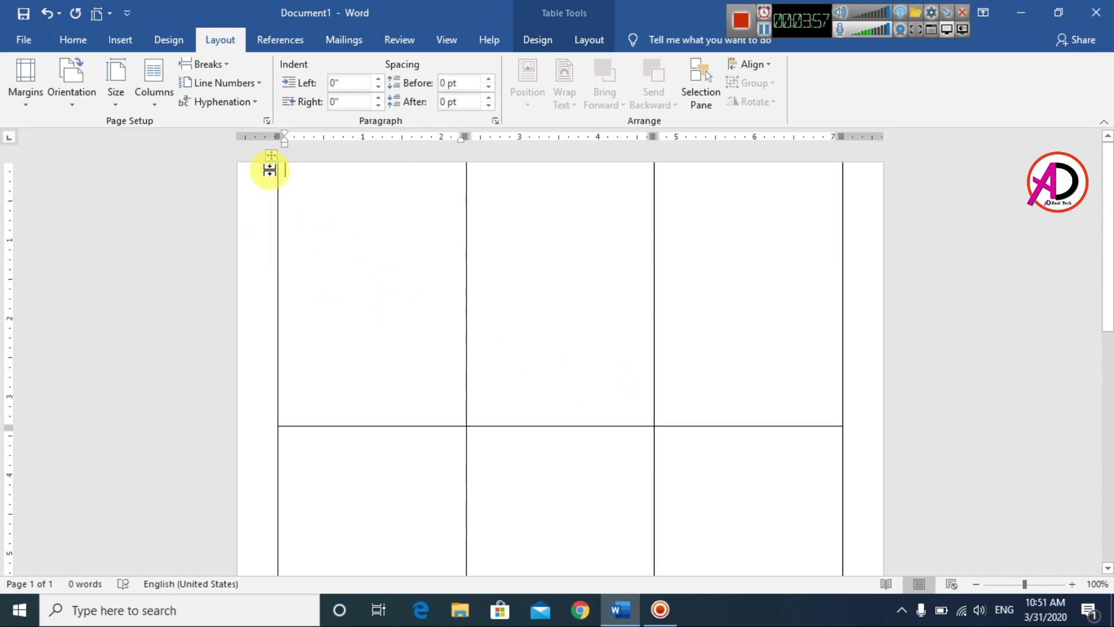
Drag the table slightly down from the top of the page.
{"action": "left_click_drag", "start_coordinate": [269, 170], "coordinate": [278, 219]}
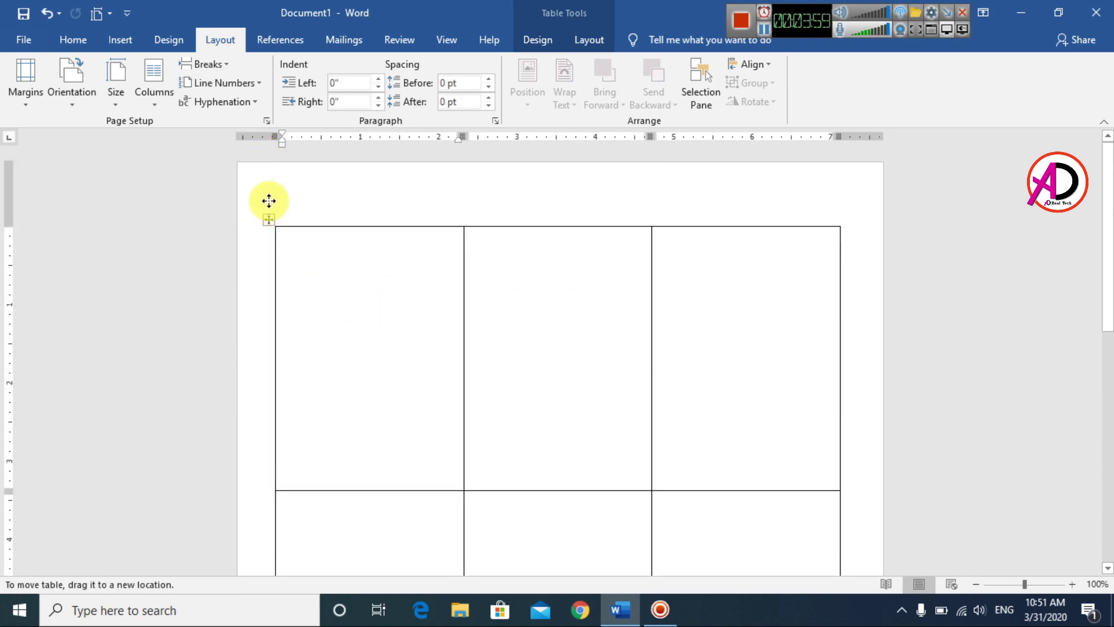
{"action": "scroll", "coordinate": [569, 341], "scroll_direction": "down", "scroll_amount": 4}
{"action": "scroll", "coordinate": [638, 444], "scroll_direction": "up", "scroll_amount": 4}
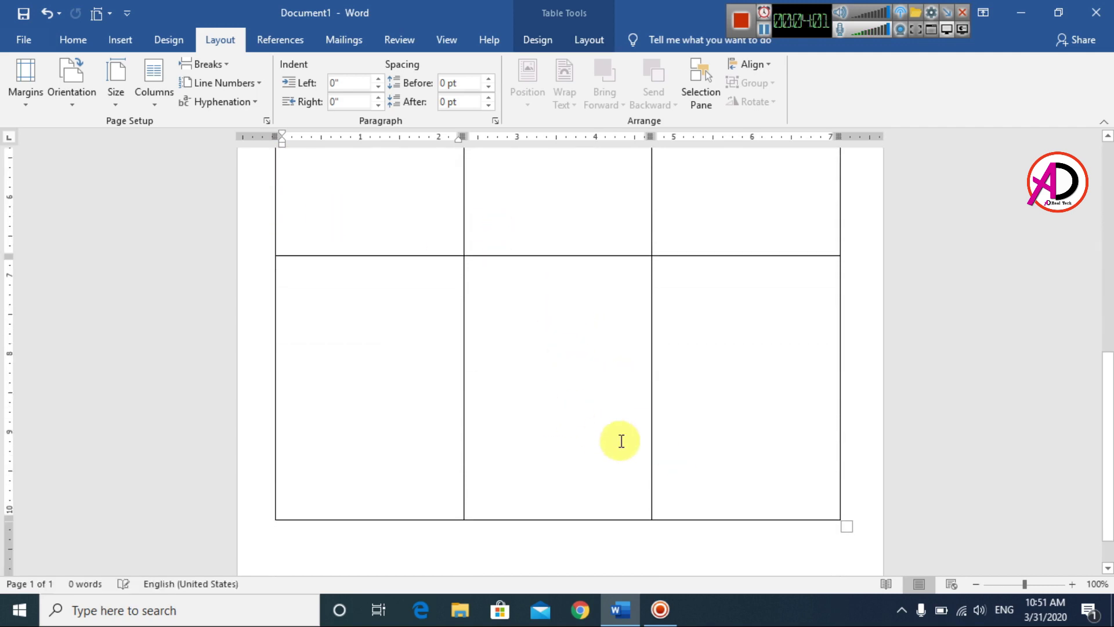
{"action": "scroll", "coordinate": [365, 282], "scroll_direction": "down", "scroll_amount": 10}
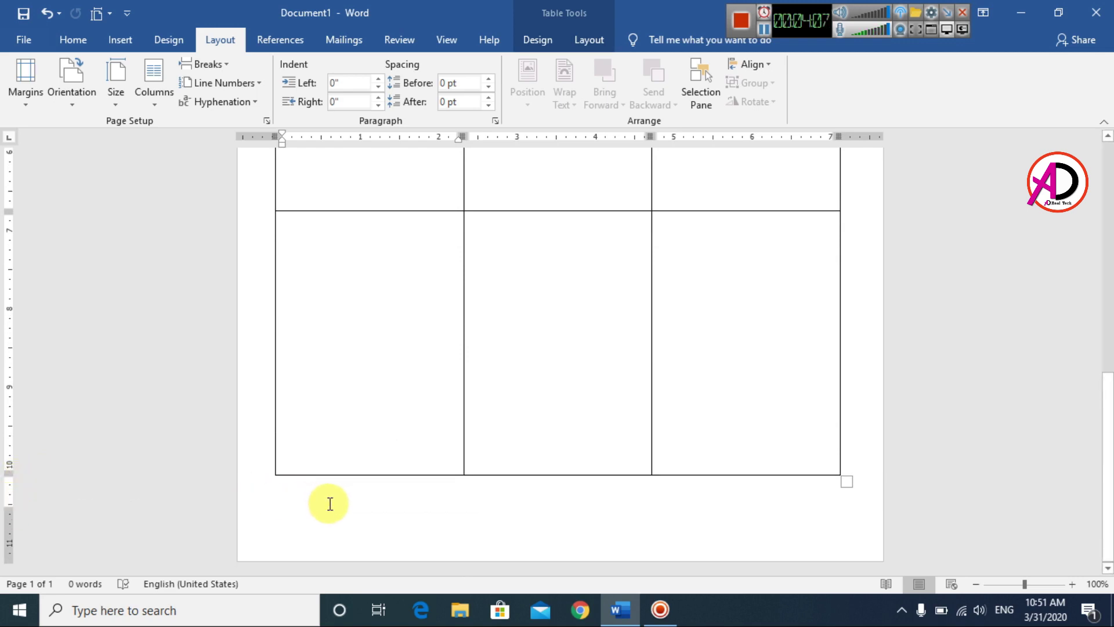
{"action": "scroll", "coordinate": [557, 433], "scroll_direction": "up", "scroll_amount": 10}
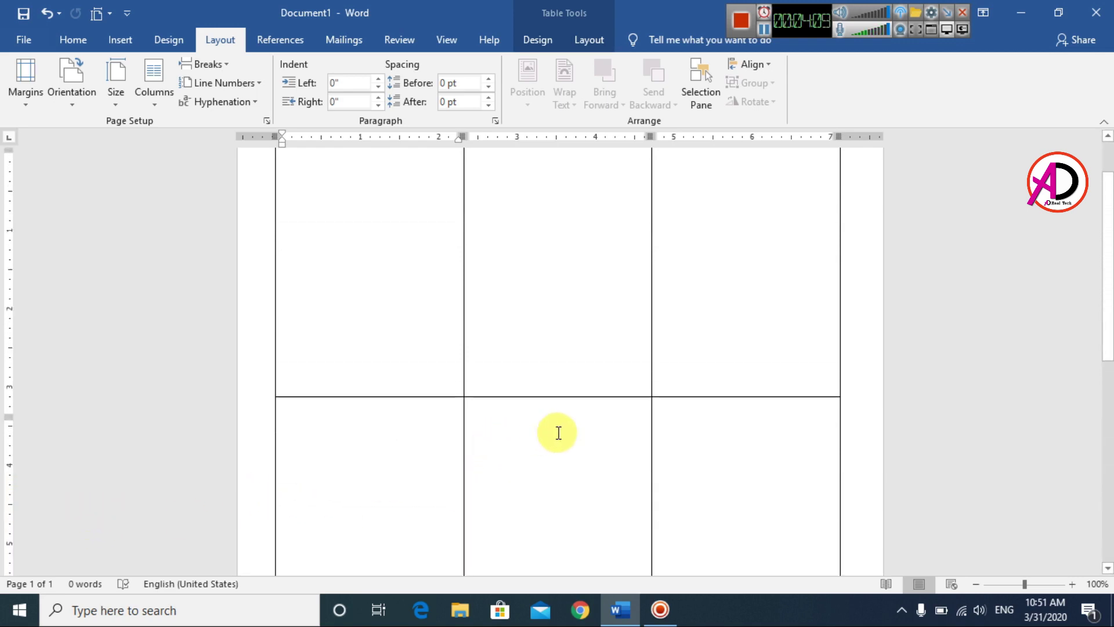
{"action": "left_click_drag", "start_coordinate": [267, 190], "coordinate": [267, 217]}
Draw a Shapes text box along the top edge of the top-left table cell.
{"action": "left_click", "coordinate": [109, 40]}
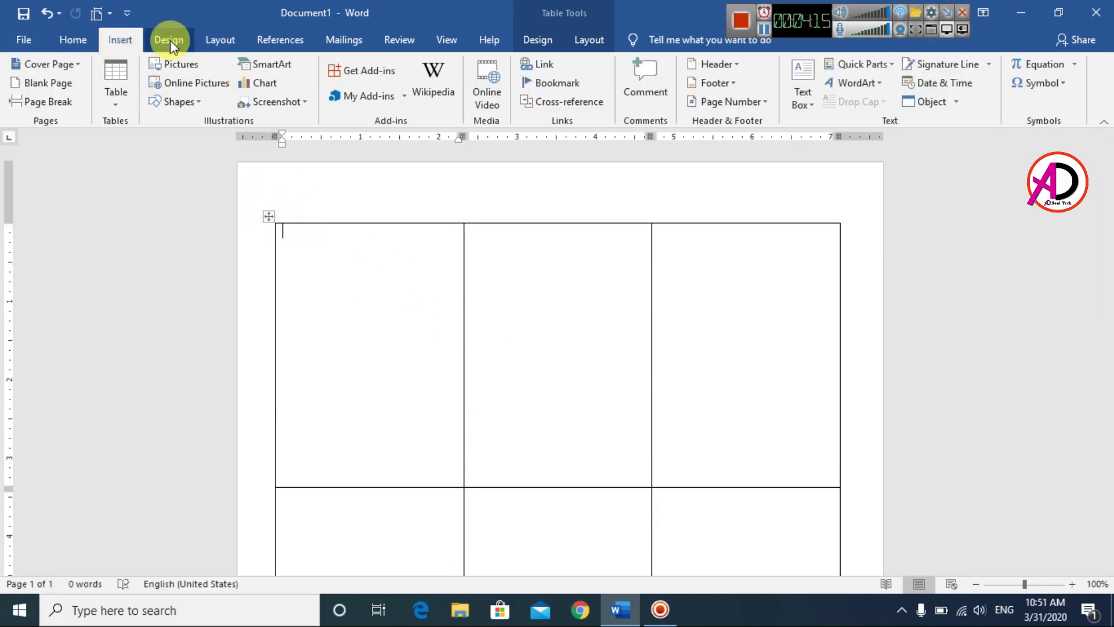
{"action": "left_click", "coordinate": [173, 103]}
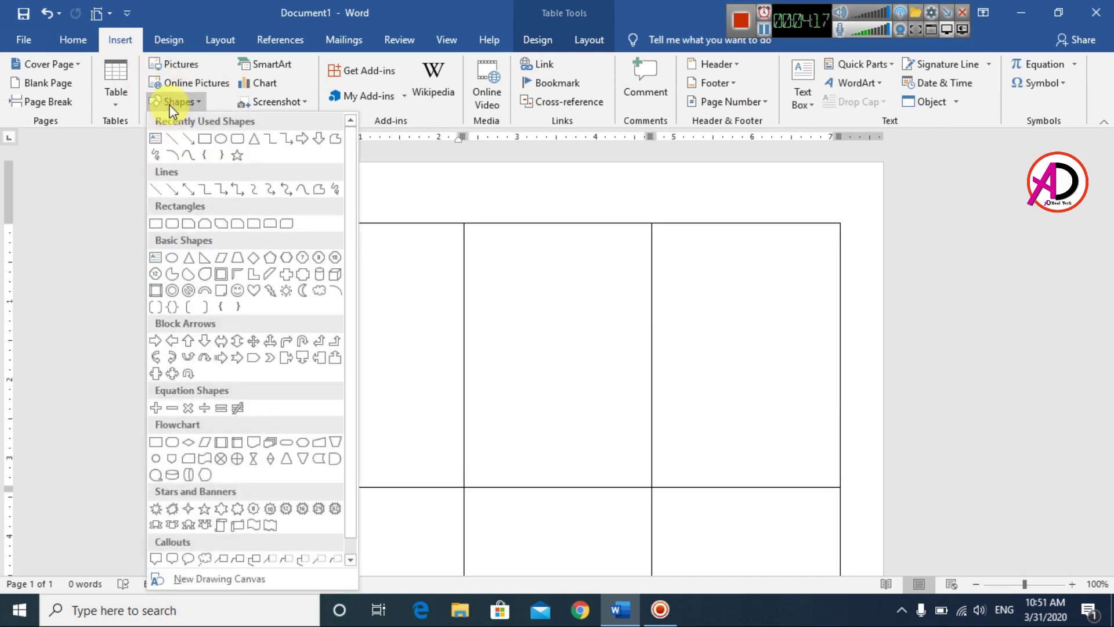
{"action": "left_click", "coordinate": [152, 140]}
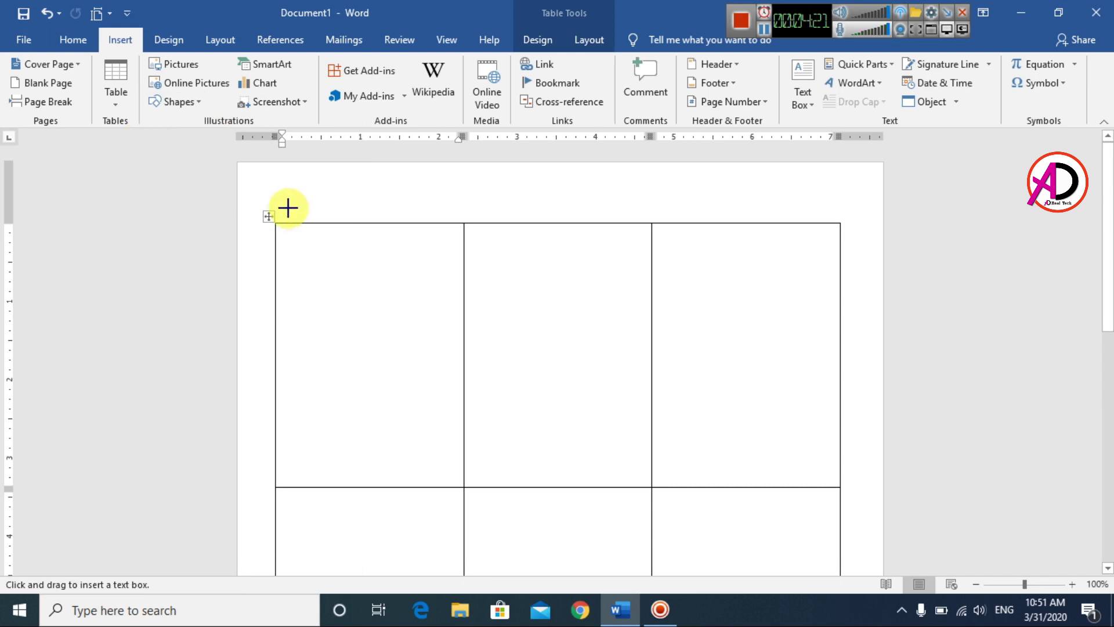
{"action": "mouse_move", "coordinate": [274, 223]}
{"action": "left_mouse_down"}
{"action": "mouse_move", "coordinate": [447, 256]}
{"action": "mouse_move", "coordinate": [464, 270]}
{"action": "left_mouse_up"}
{"action": "left_click", "coordinate": [262, 232]}
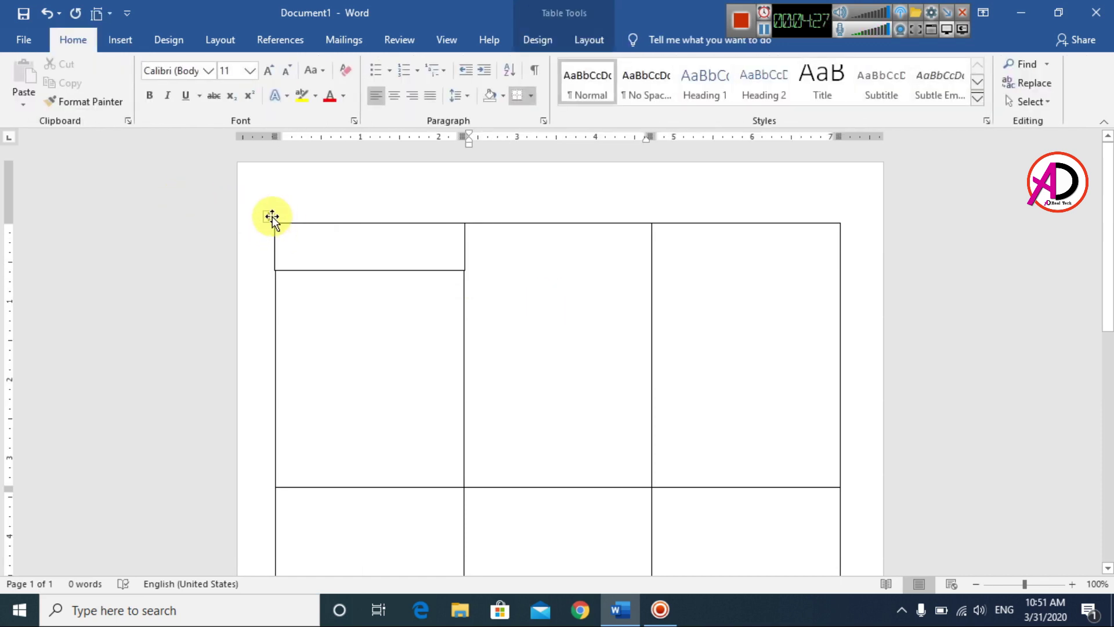
Apply 1½ pt All Borders to every cell of the table.
{"action": "left_click", "coordinate": [266, 219]}
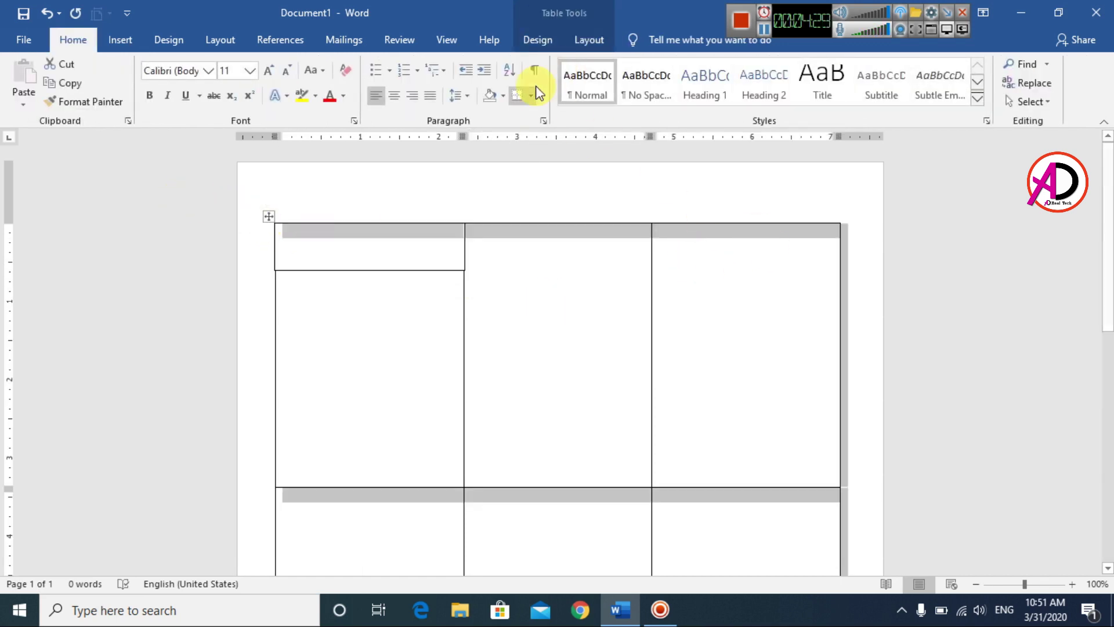
{"action": "left_click", "coordinate": [591, 38]}
{"action": "left_click", "coordinate": [545, 40]}
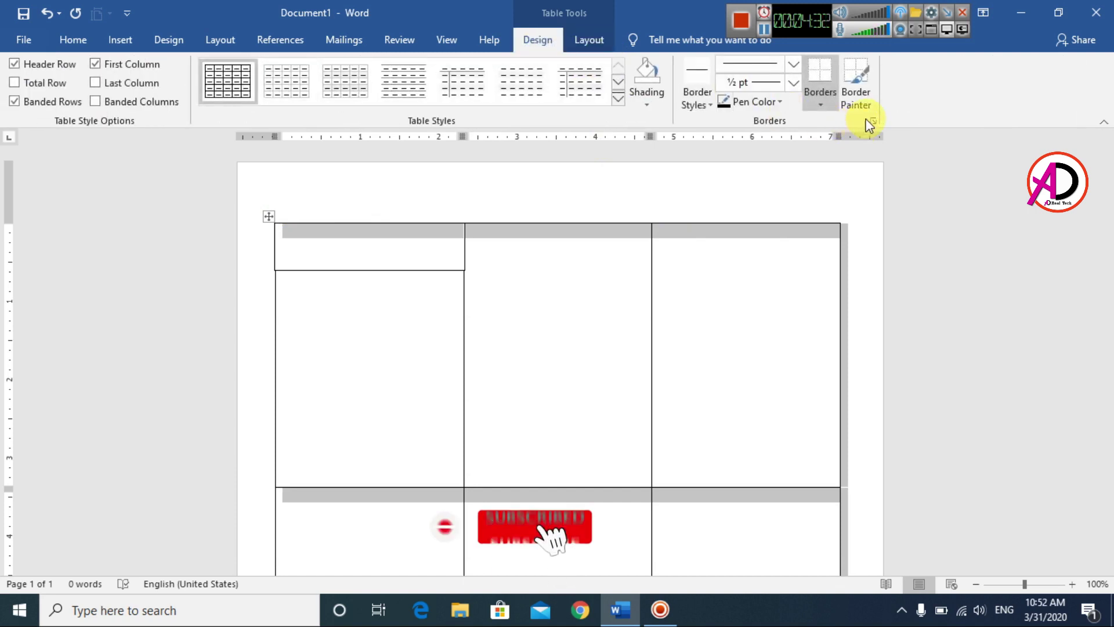
{"action": "left_click", "coordinate": [793, 84]}
{"action": "left_click", "coordinate": [765, 189]}
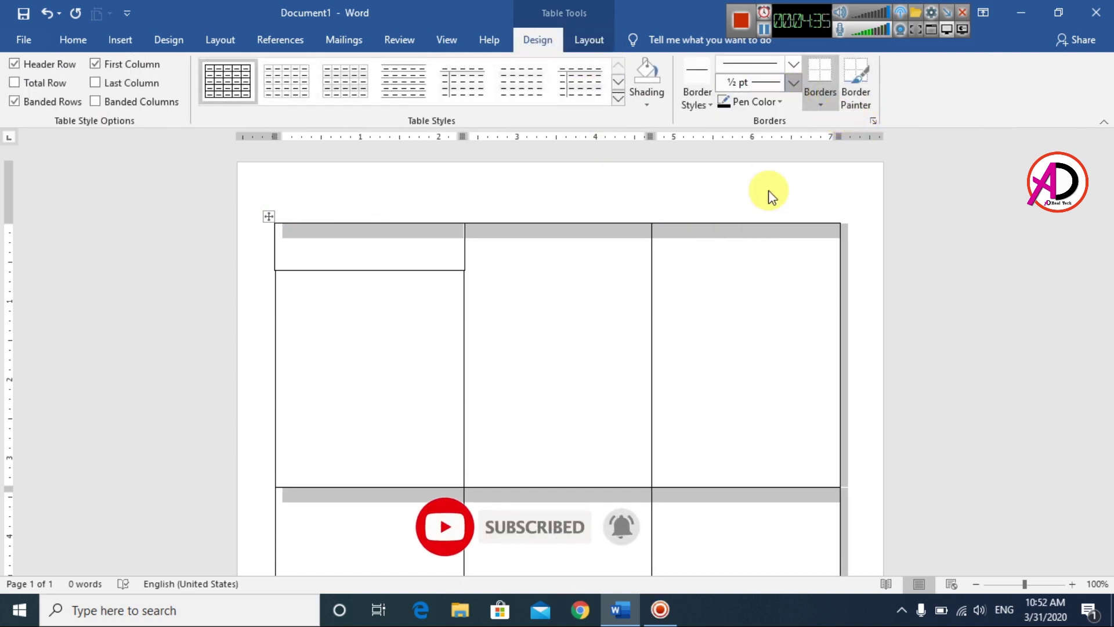
{"action": "left_click", "coordinate": [819, 102]}
{"action": "left_click", "coordinate": [848, 220]}
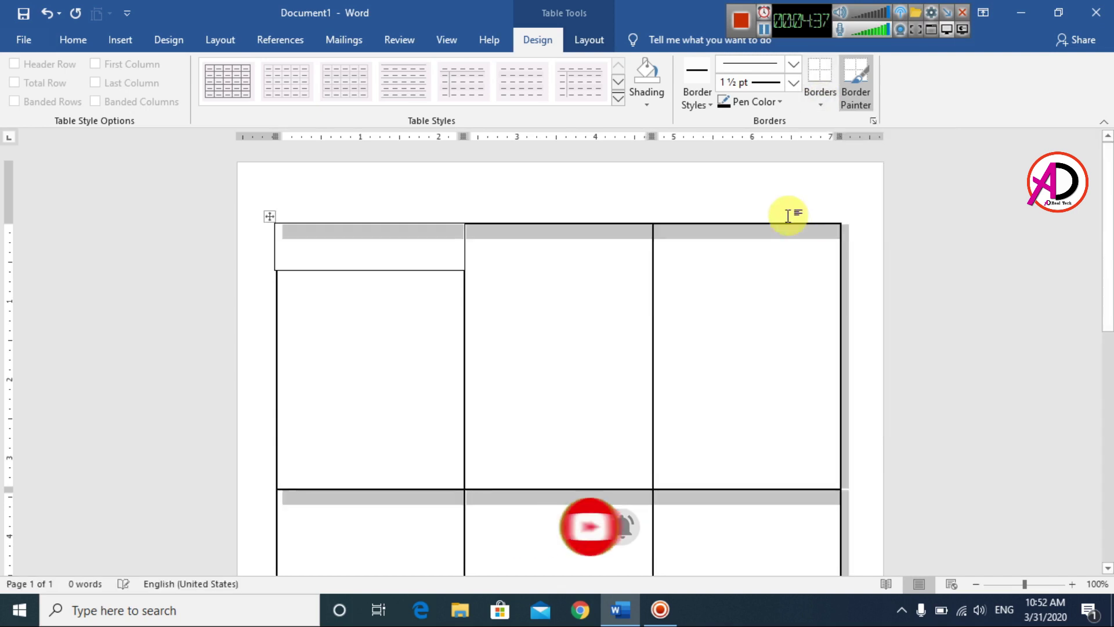
{"action": "key", "text": "ctrl+Home"}
{"action": "scroll", "coordinate": [302, 285], "scroll_direction": "up", "scroll_amount": 8, "text": "ctrl"}
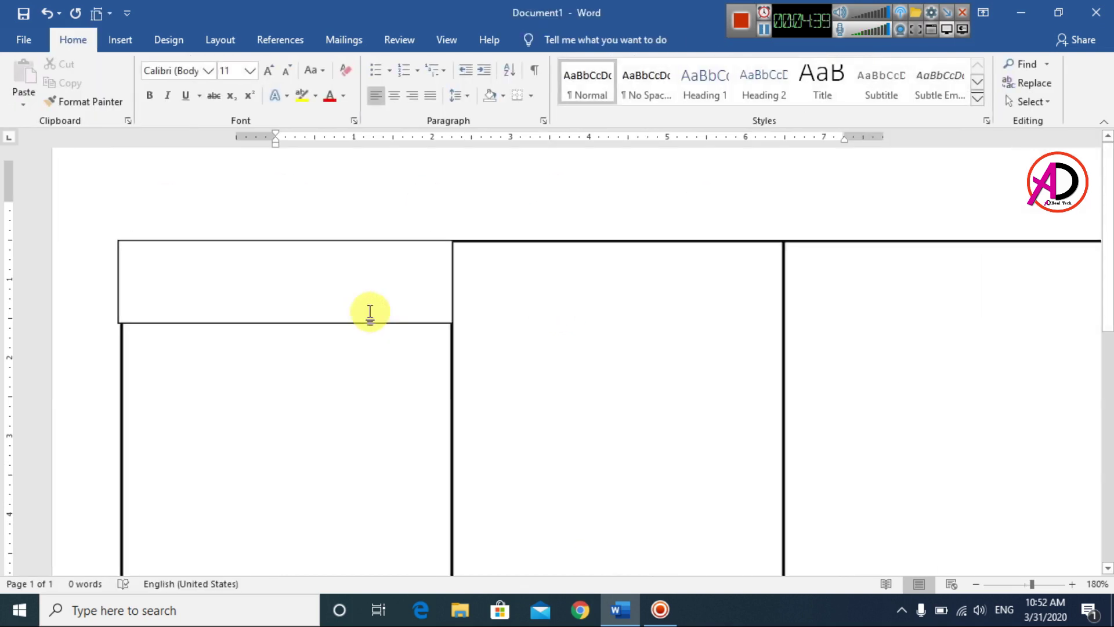
Fit the text box to the first cell's side borders and top edge.
{"action": "left_click", "coordinate": [112, 309]}
{"action": "left_click_drag", "start_coordinate": [116, 282], "coordinate": [124, 278]}
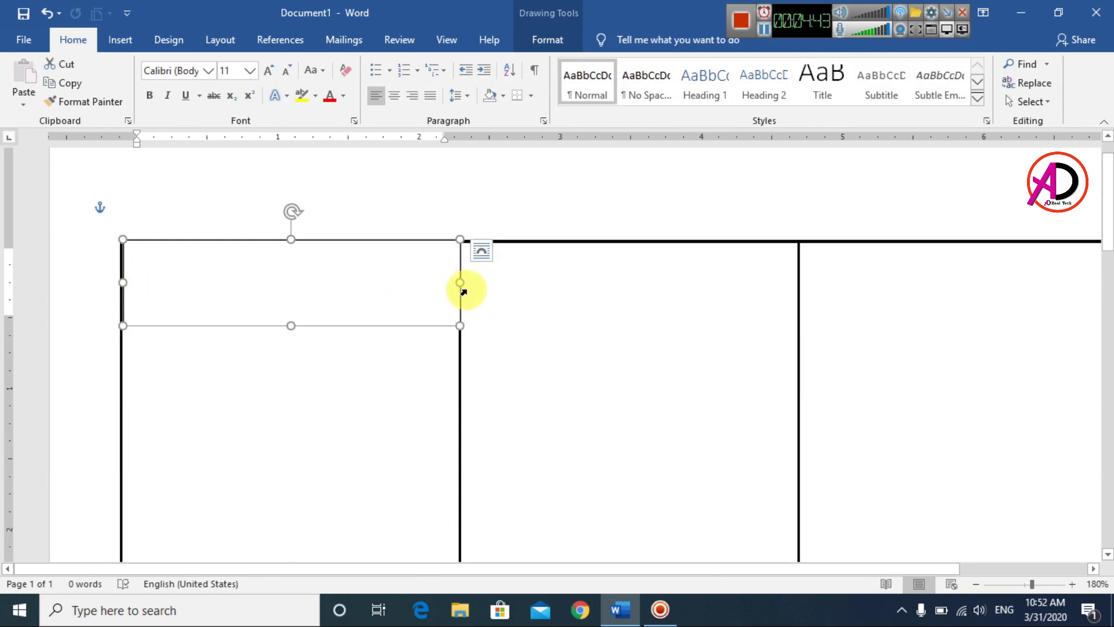
{"action": "left_click_drag", "start_coordinate": [462, 282], "coordinate": [454, 283]}
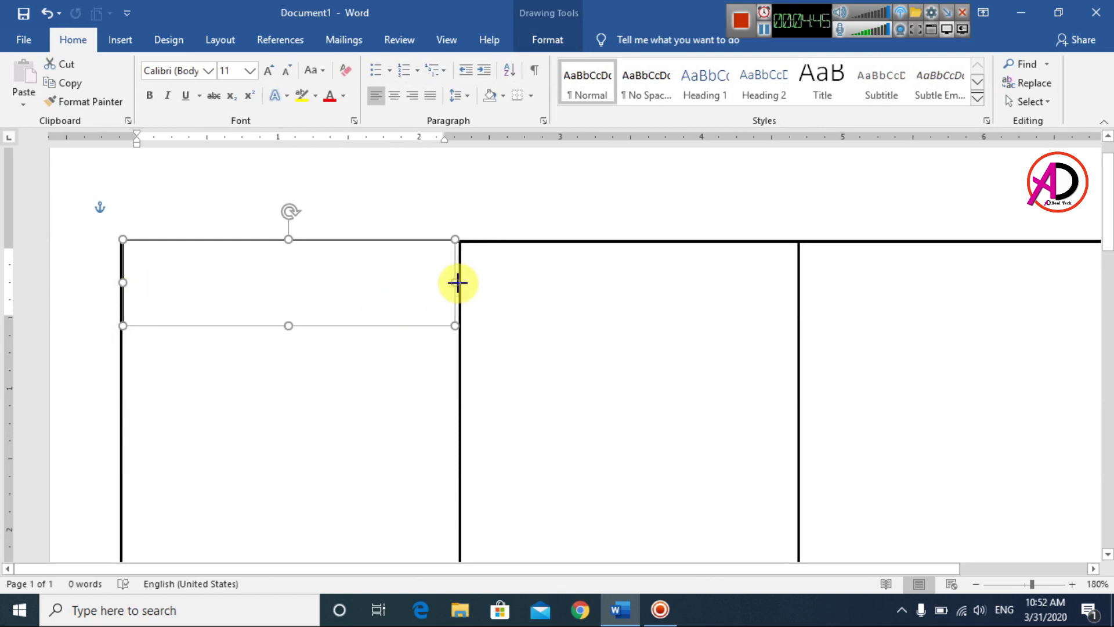
{"action": "left_click_drag", "start_coordinate": [460, 283], "coordinate": [462, 282]}
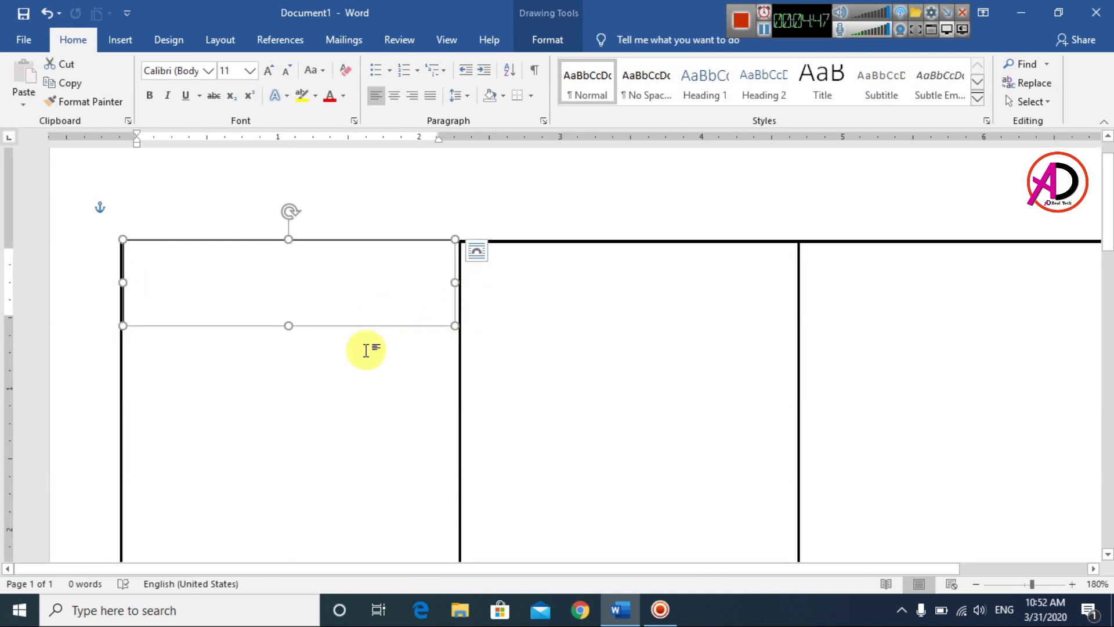
{"action": "key", "text": "Down"}
{"action": "key", "text": "Down"}
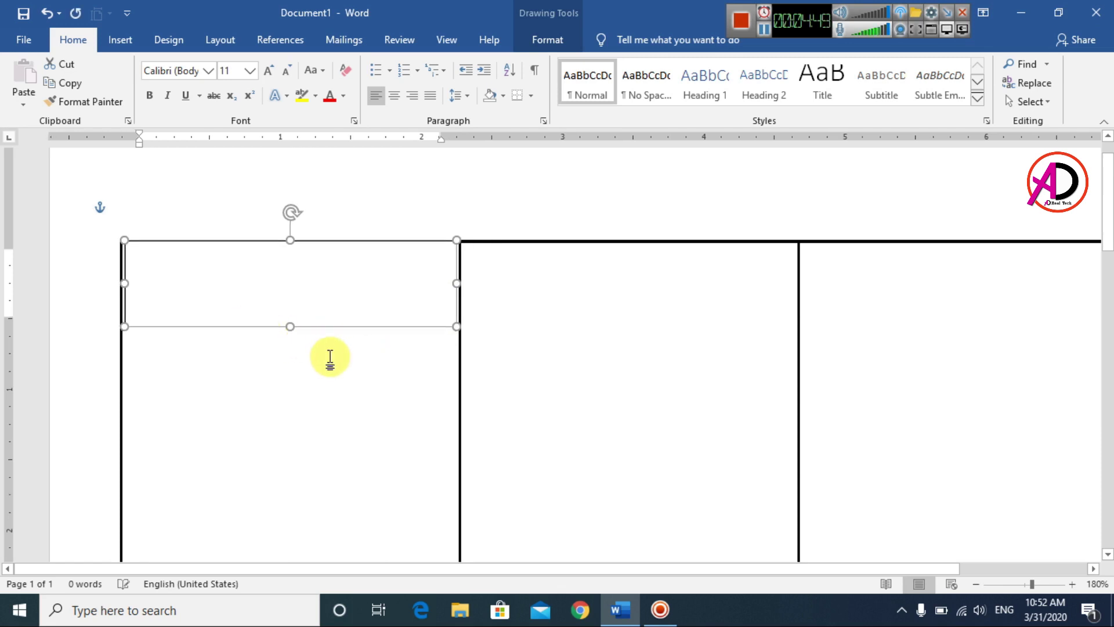
Reselect the 0.6 by 2.35-inch text box and show its Drawing Tools Format options.
{"action": "left_click", "coordinate": [323, 211]}
{"action": "scroll", "coordinate": [380, 339], "scroll_direction": "down", "scroll_amount": 6, "text": "ctrl"}
{"action": "left_click", "coordinate": [266, 273]}
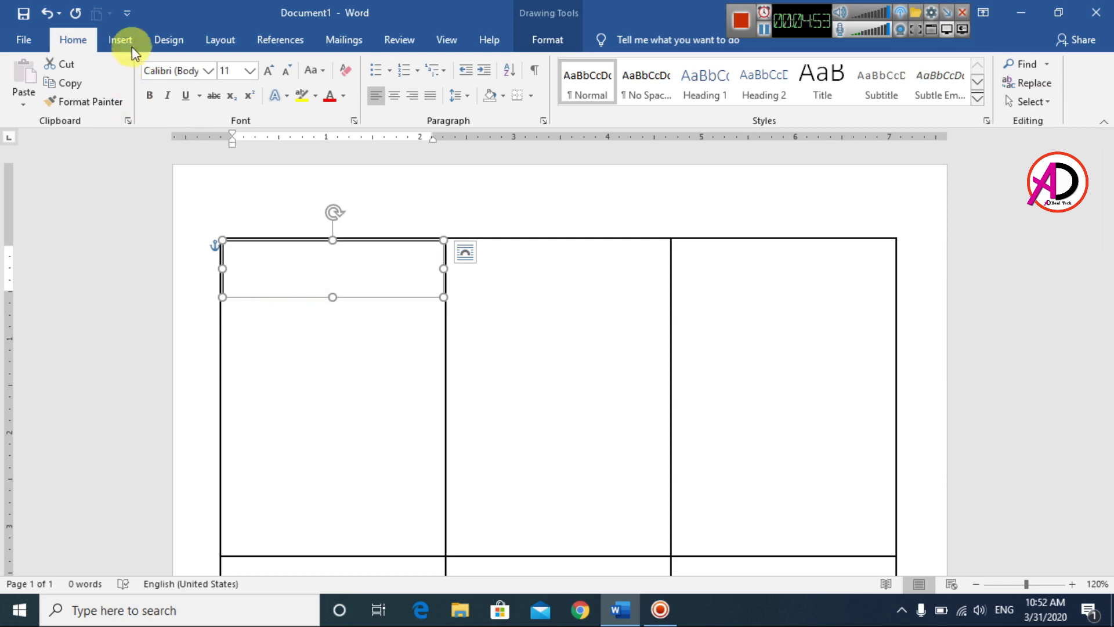
{"action": "left_click", "coordinate": [548, 42]}
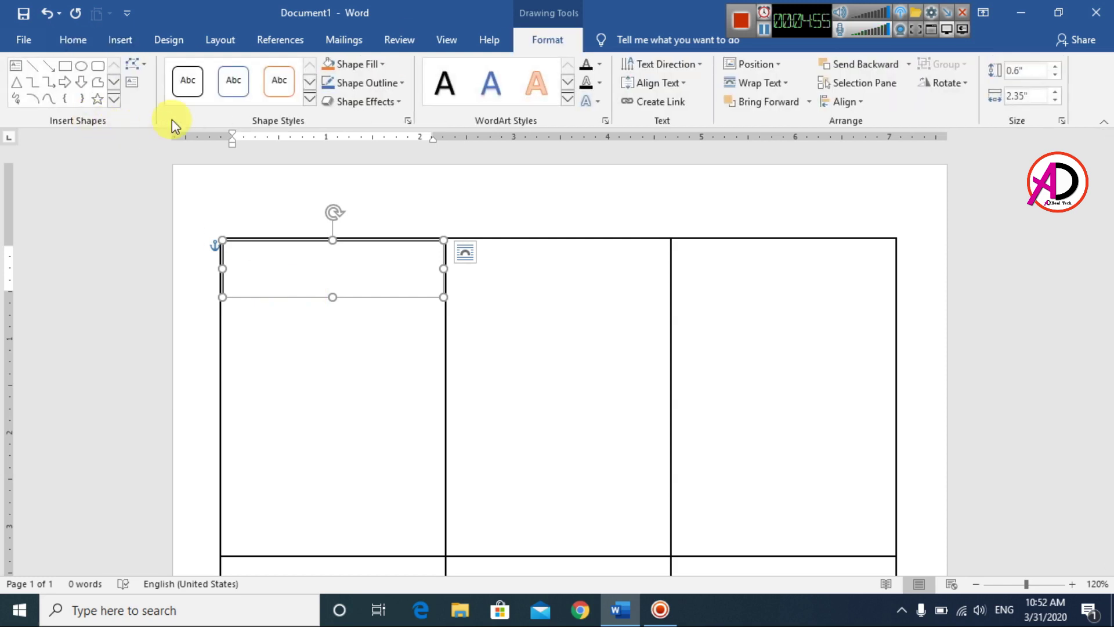
Use Edit Points to curve the box's bottom edge down, making a 0.95 by 2.35-inch header.
{"action": "left_click", "coordinate": [145, 65]}
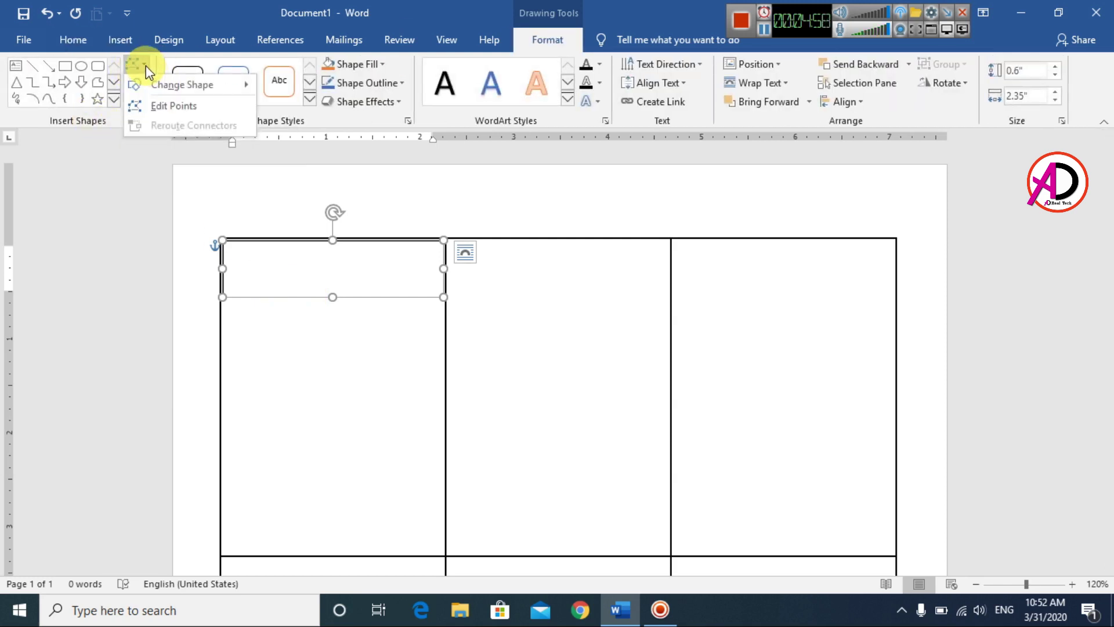
{"action": "left_click", "coordinate": [165, 104]}
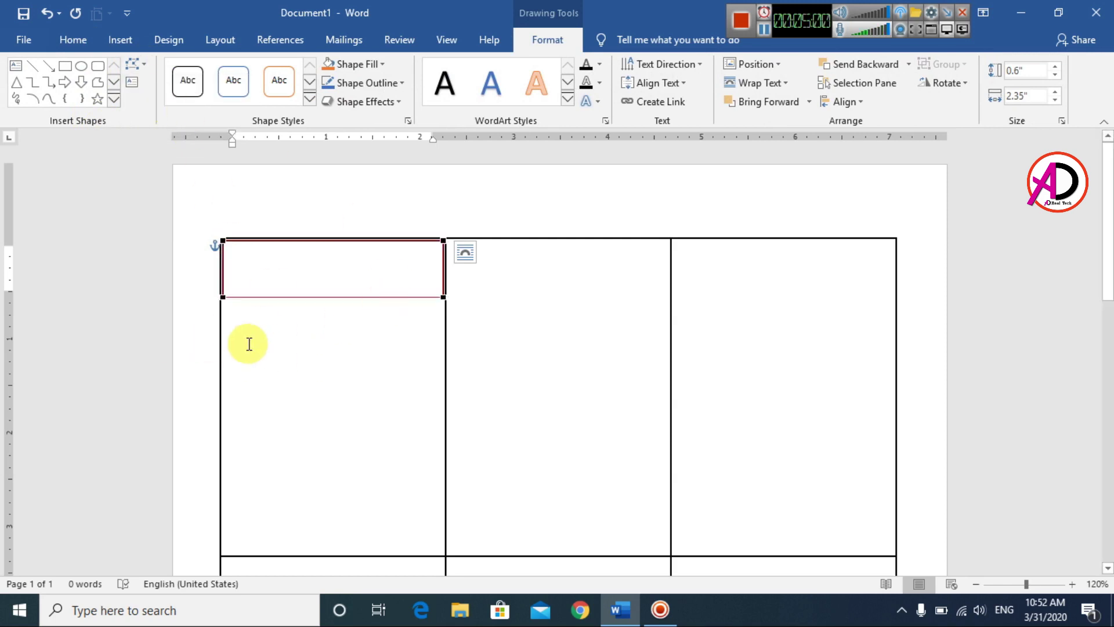
{"action": "left_click", "coordinate": [222, 297]}
{"action": "left_click_drag", "start_coordinate": [296, 296], "coordinate": [285, 342]}
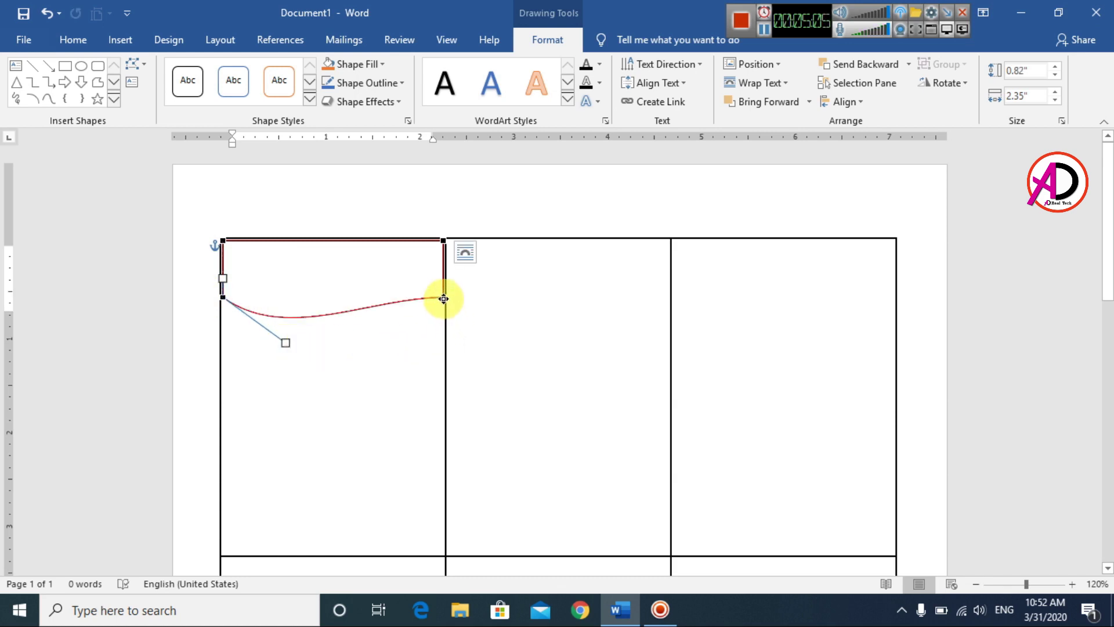
{"action": "left_click", "coordinate": [443, 298]}
{"action": "left_click_drag", "start_coordinate": [368, 297], "coordinate": [377, 336]}
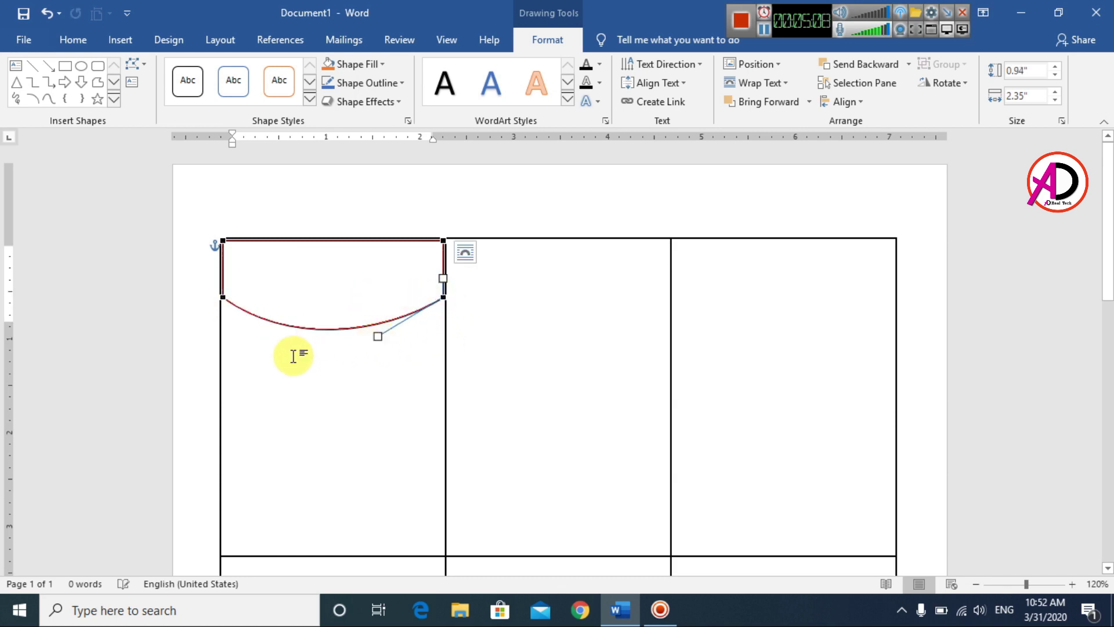
{"action": "left_click", "coordinate": [224, 298]}
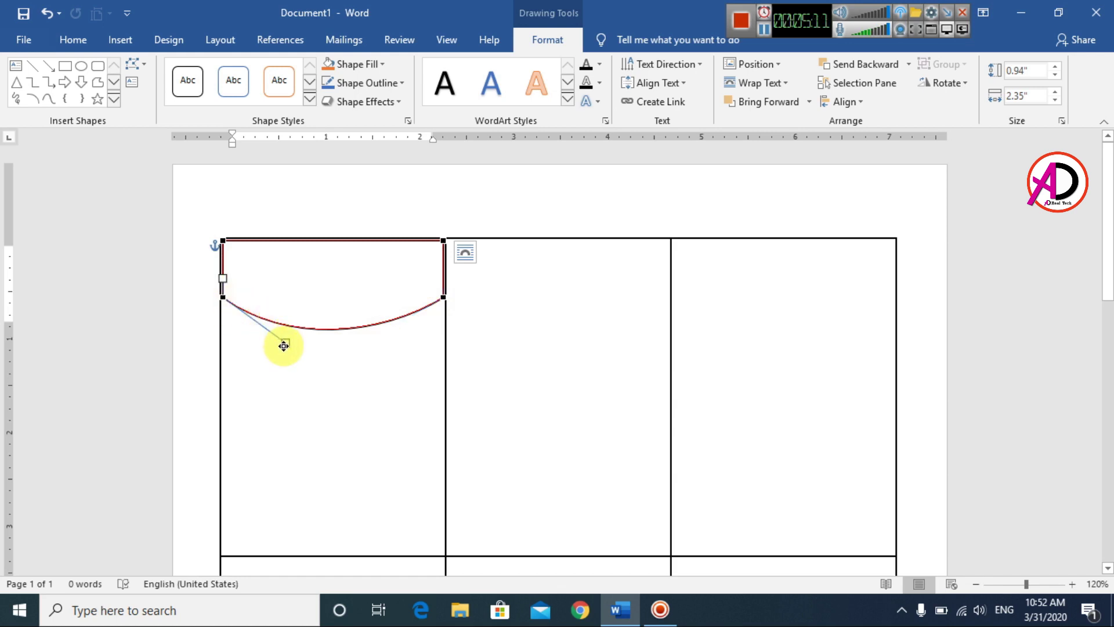
{"action": "left_click_drag", "start_coordinate": [283, 346], "coordinate": [281, 343]}
{"action": "left_click", "coordinate": [412, 360]}
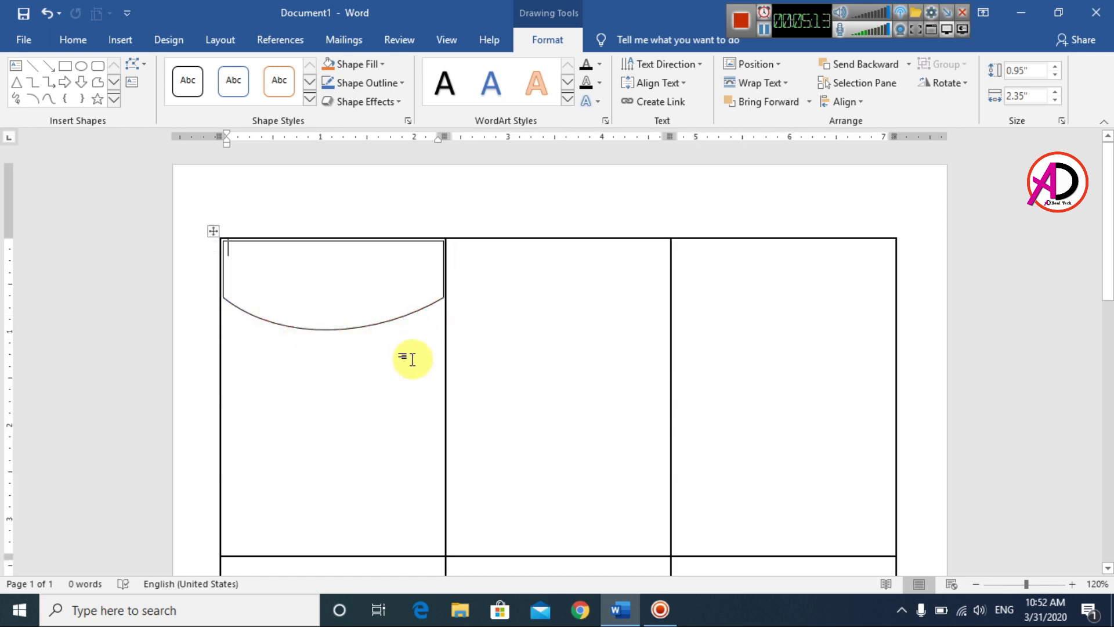
Apply No Spacing inside the curved header and type a centred 'type your school name' line.
{"action": "left_click", "coordinate": [370, 326]}
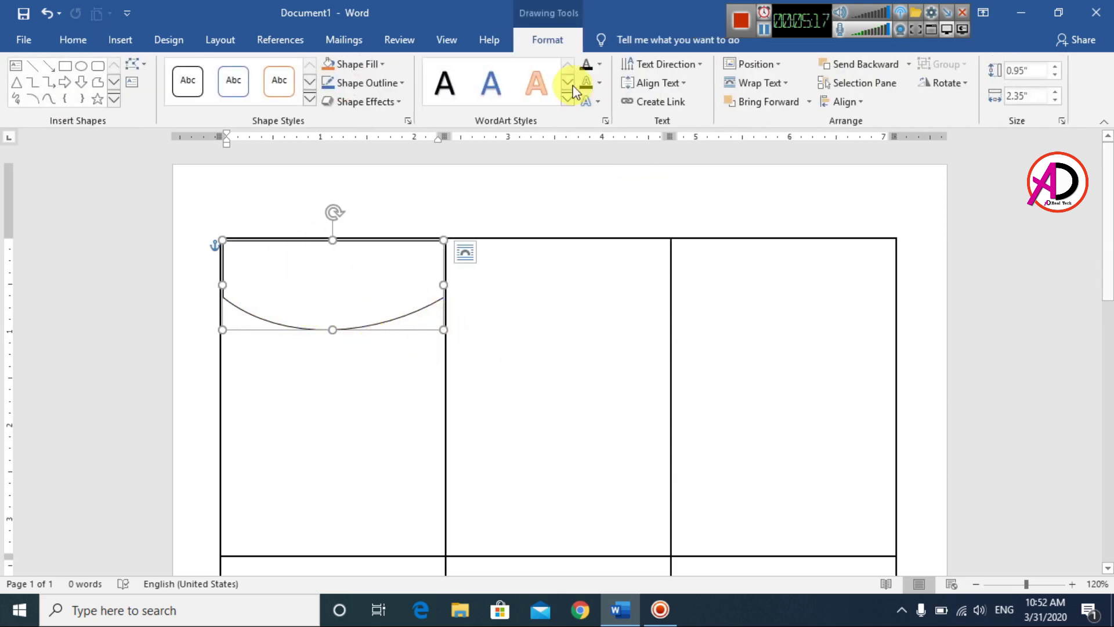
{"action": "left_click", "coordinate": [72, 40]}
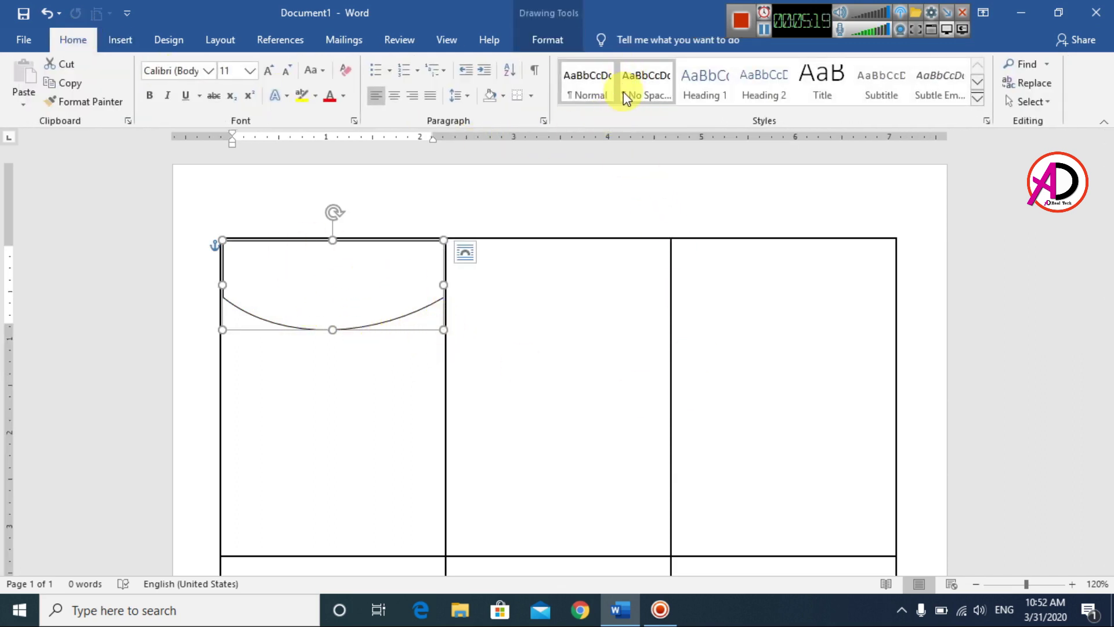
{"action": "left_click", "coordinate": [638, 87]}
{"action": "left_click", "coordinate": [309, 281]}
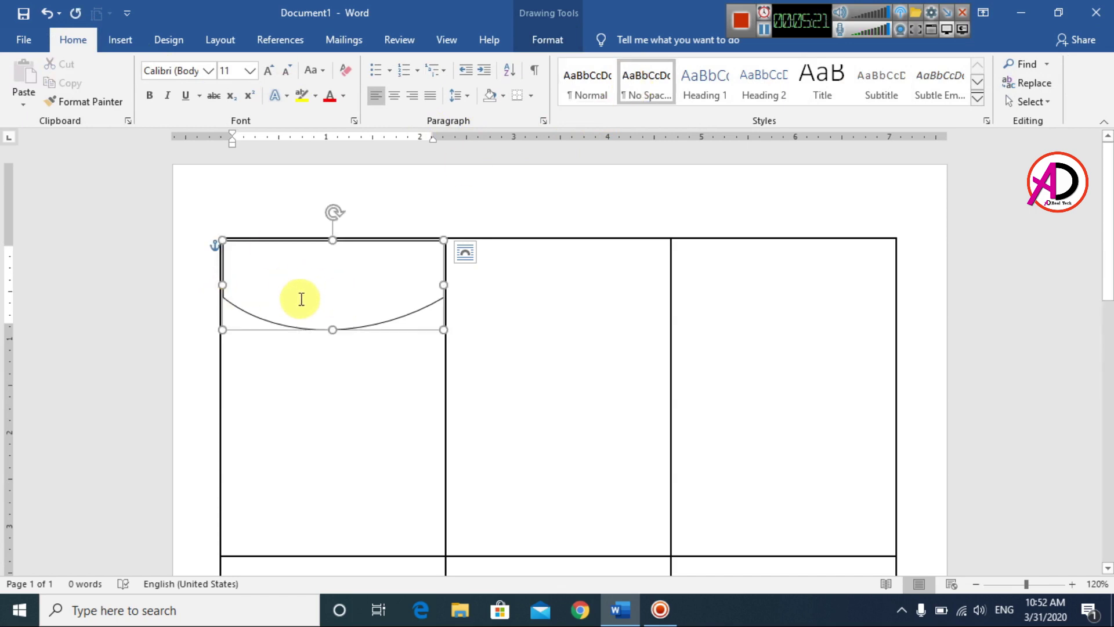
{"action": "key", "text": "super"}
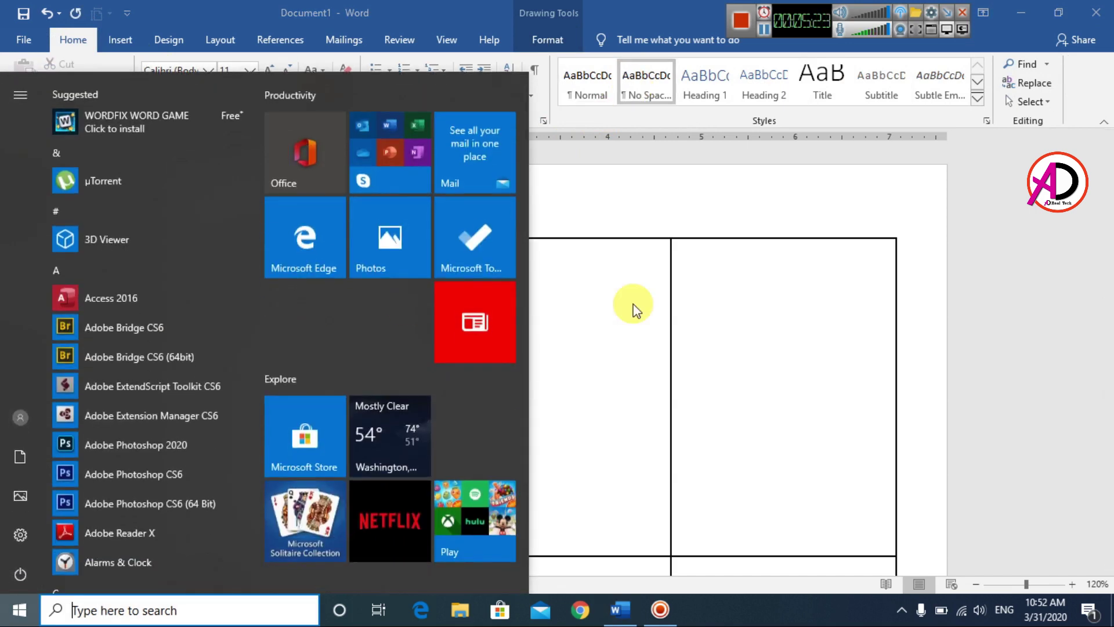
{"action": "left_click", "coordinate": [294, 266]}
{"action": "key", "text": "ctrl+e"}
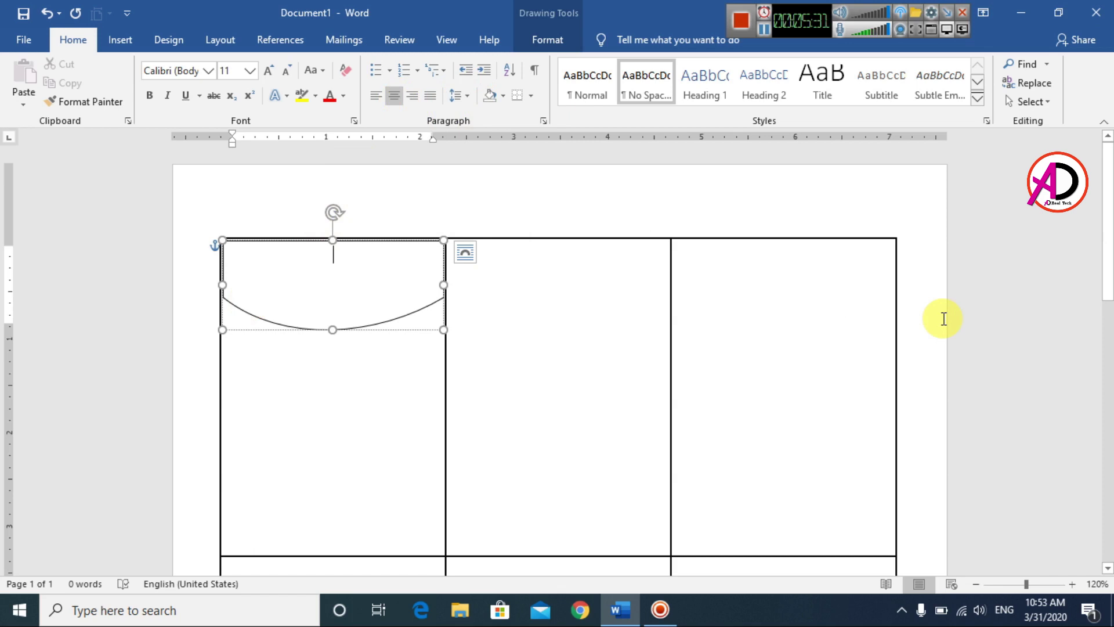
{"action": "type", "text": "type "}
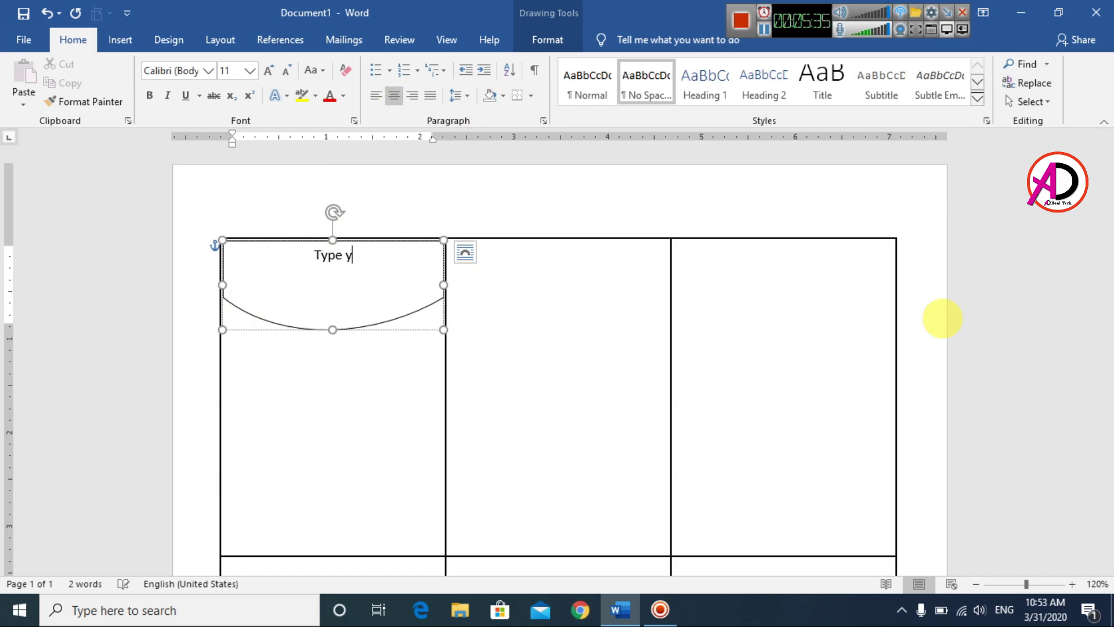
{"action": "type", "text": "your school name"}
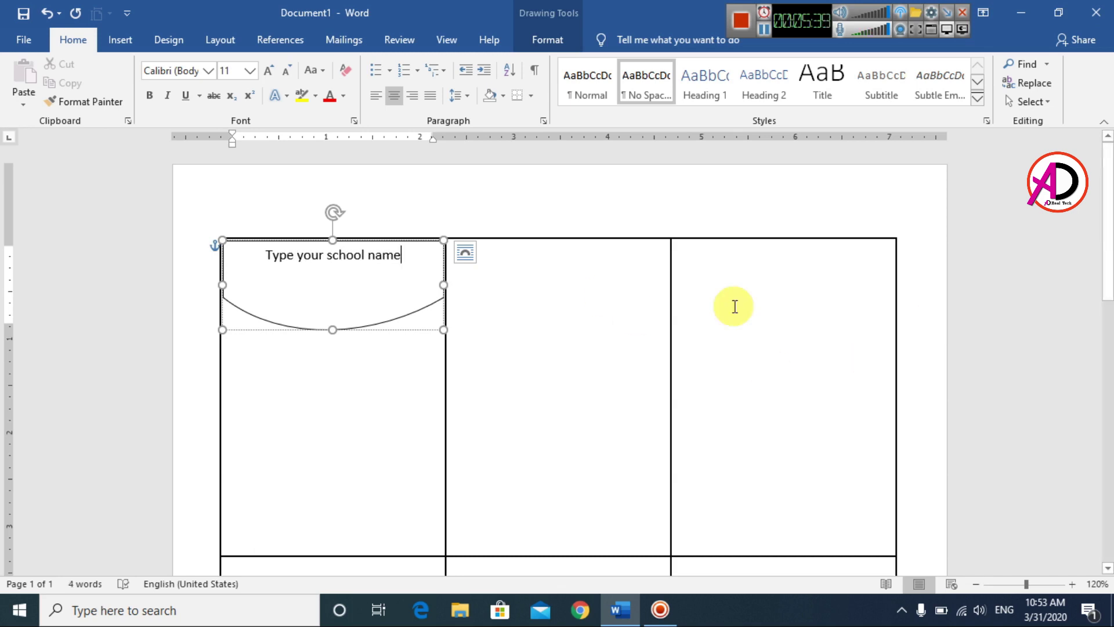
Make the school name line all capitals and bold.
{"action": "left_click_drag", "start_coordinate": [294, 256], "coordinate": [403, 254]}
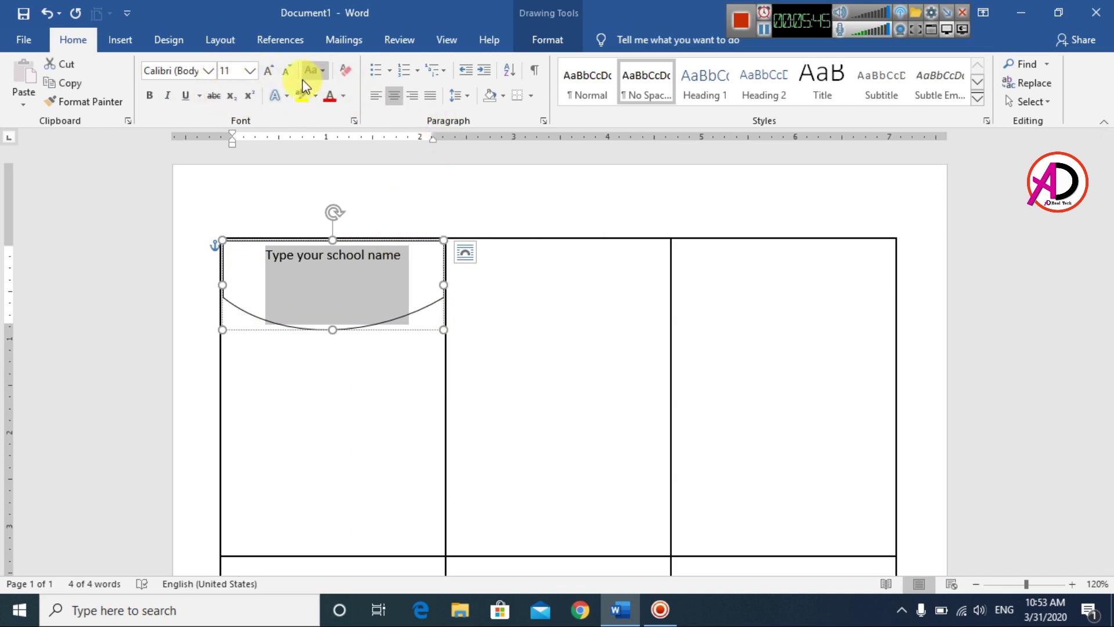
{"action": "left_click", "coordinate": [323, 77]}
{"action": "left_click", "coordinate": [357, 129]}
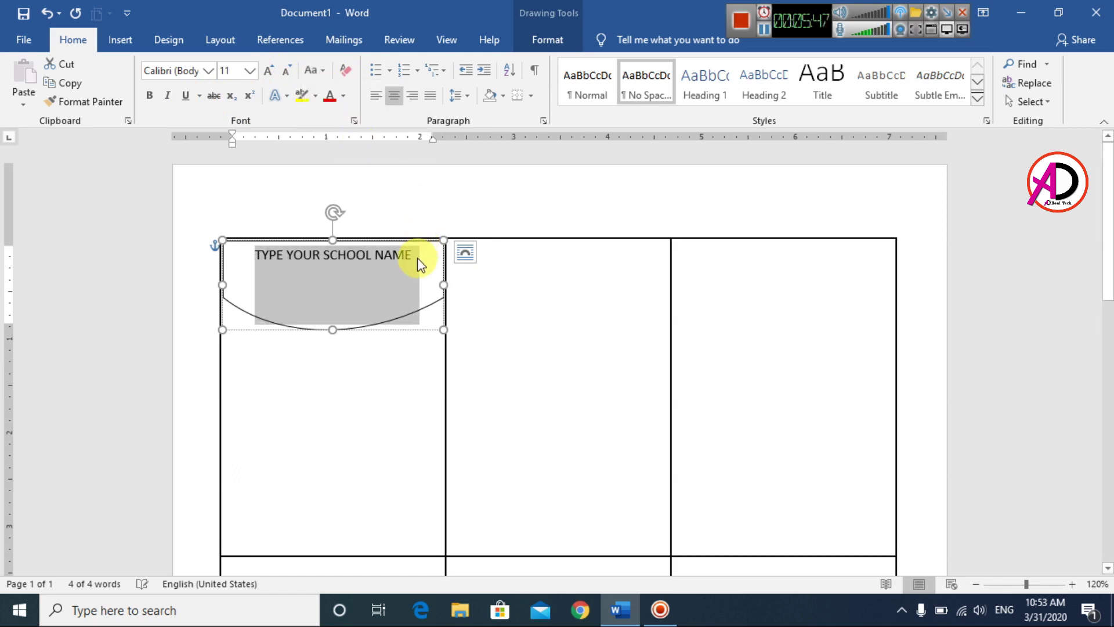
{"action": "left_click", "coordinate": [150, 96]}
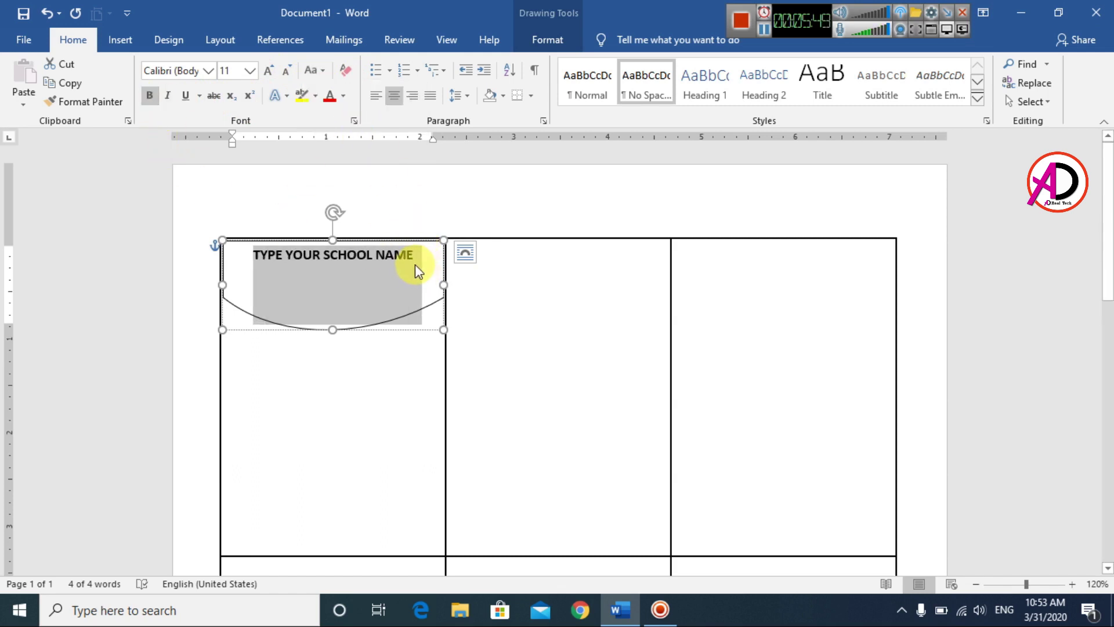
{"action": "left_click", "coordinate": [208, 71]}
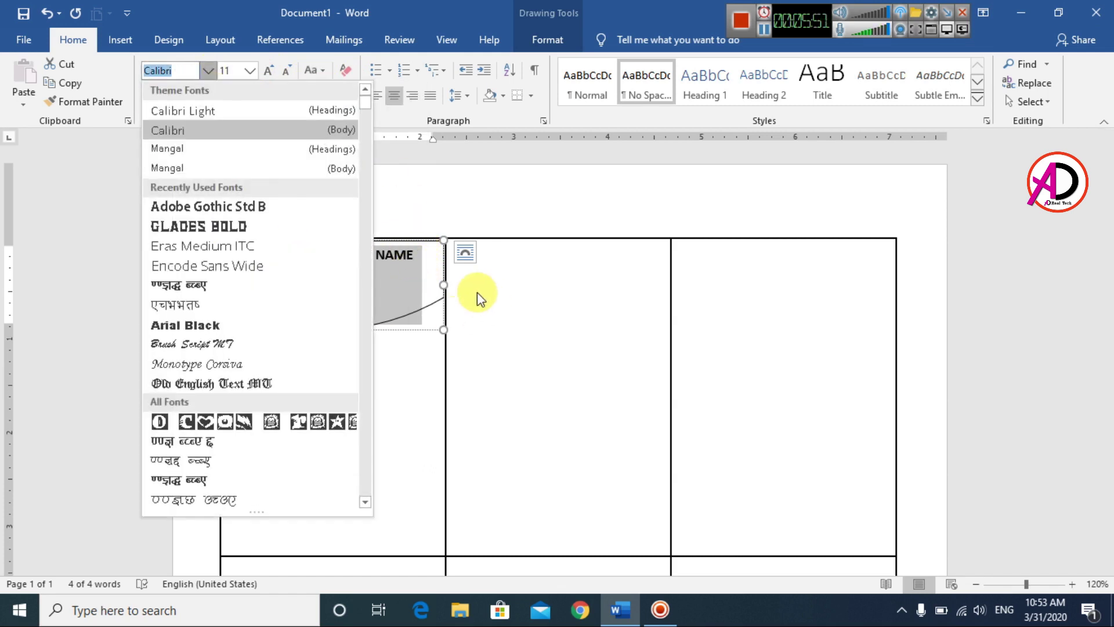
{"action": "key", "text": "Escape"}
Add 'Address Here' and a plain, 10-pt ': 23-56-8987' phone line below the title.
{"action": "left_click", "coordinate": [426, 254]}
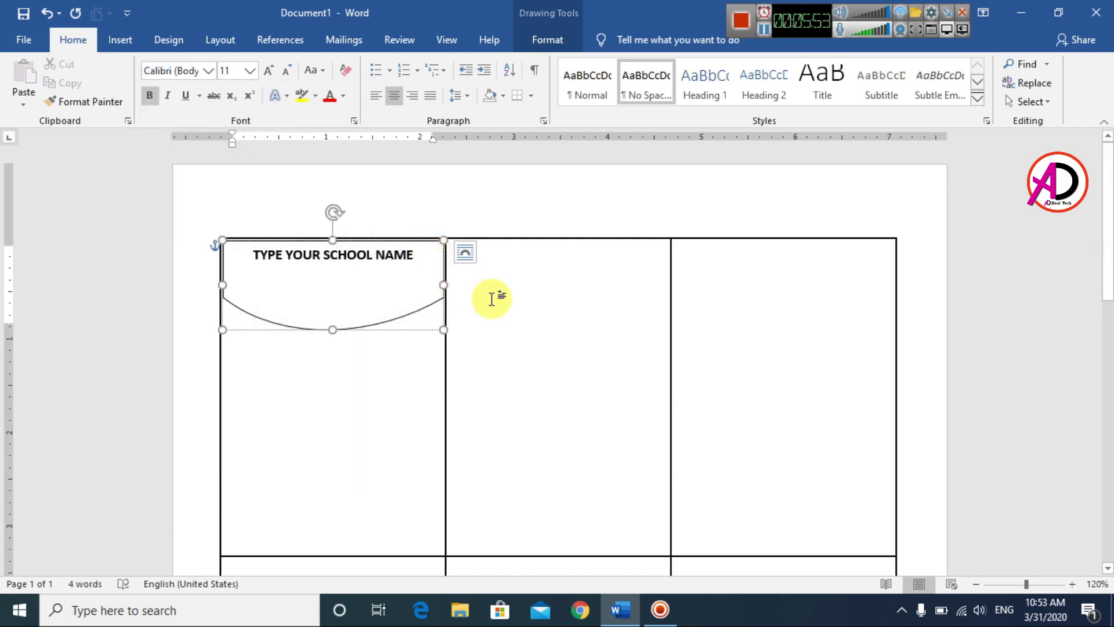
{"action": "key", "text": "Return"}
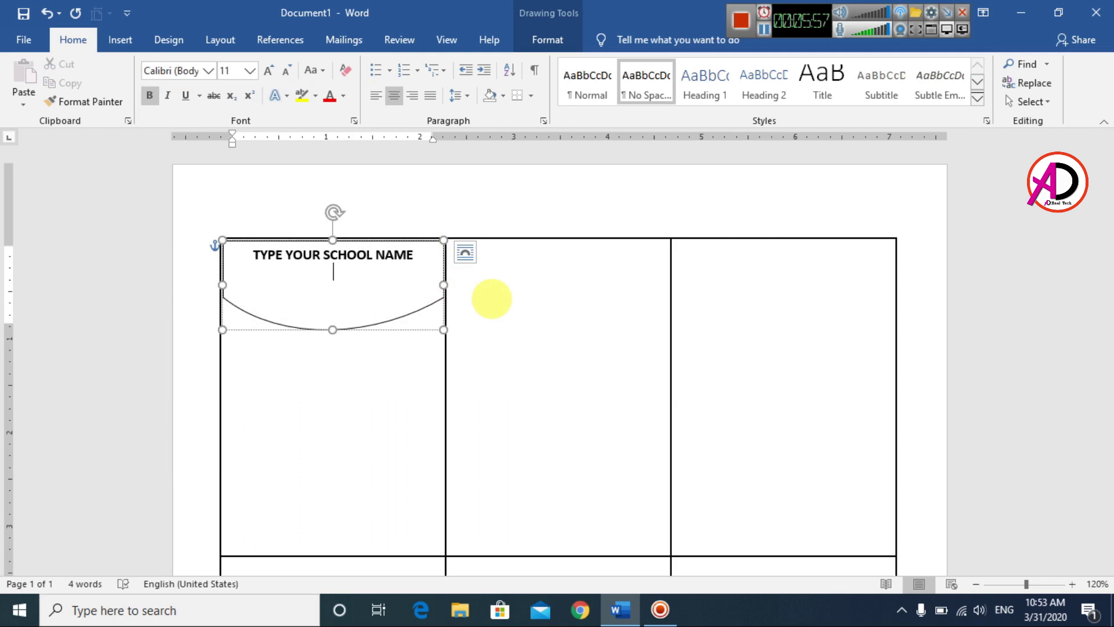
{"action": "type", "text": "Address Here"}
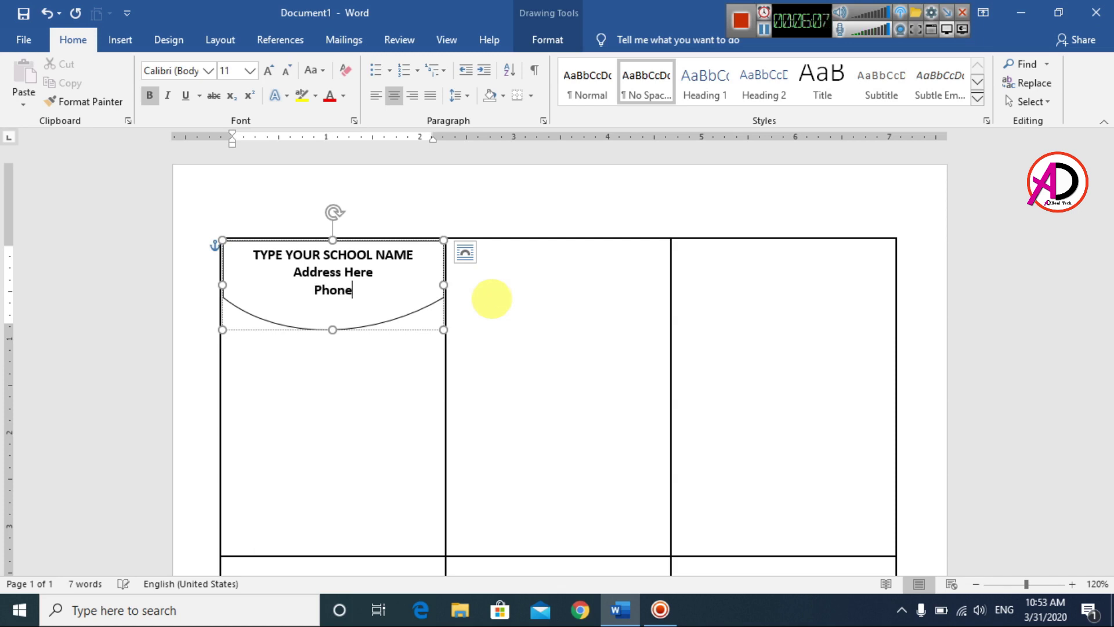
{"action": "type", "text": ": 23-56"}
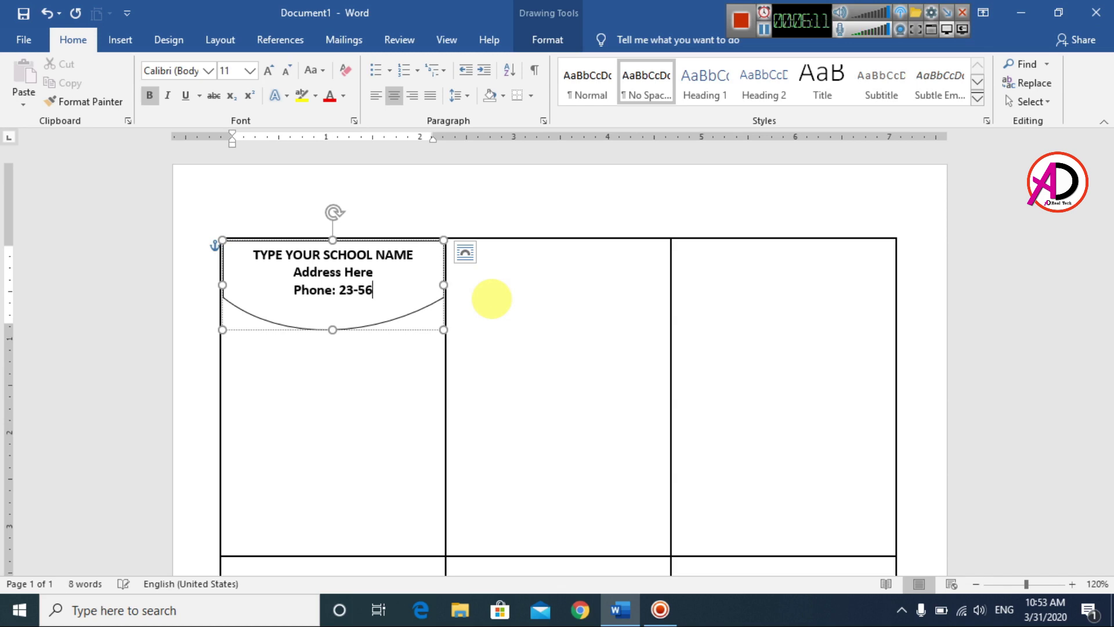
{"action": "type", "text": "-8987"}
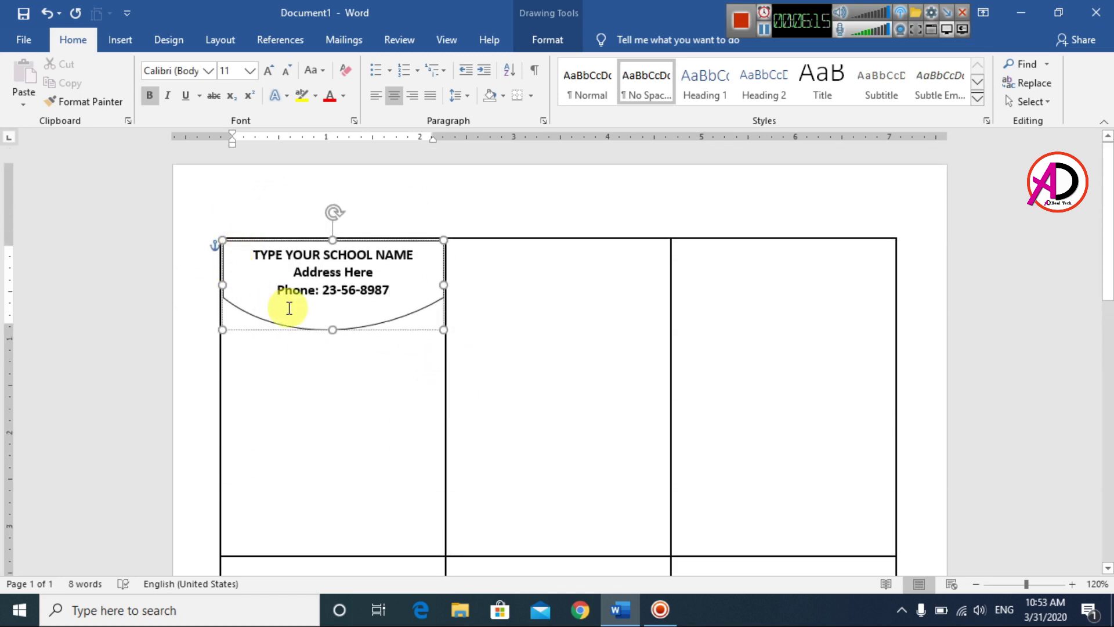
{"action": "left_click_drag", "start_coordinate": [278, 290], "coordinate": [395, 291]}
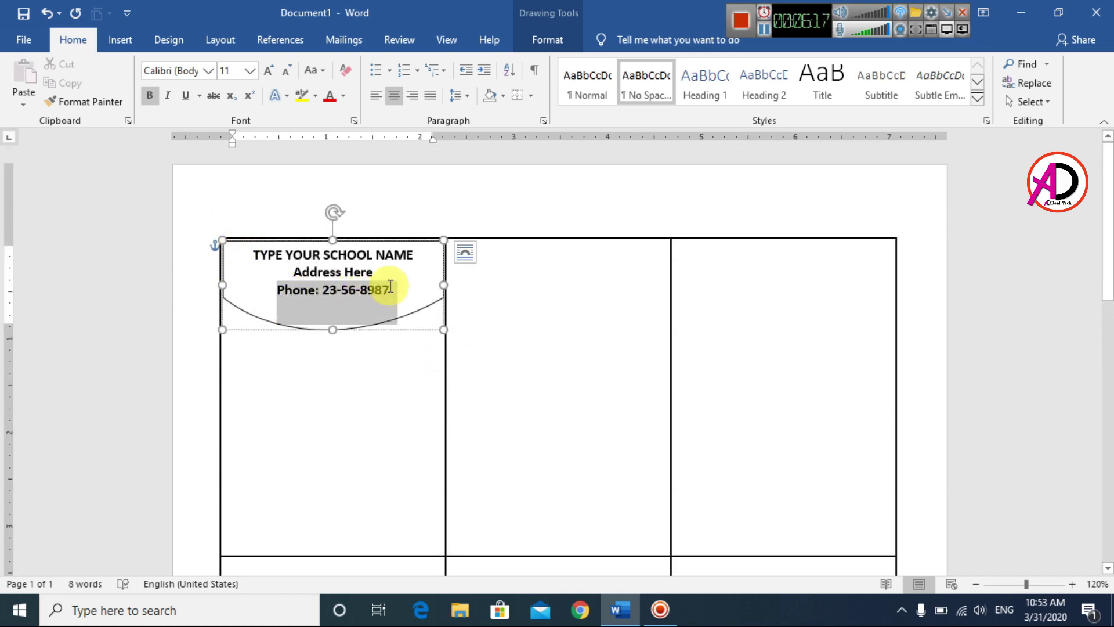
{"action": "left_click", "coordinate": [150, 98]}
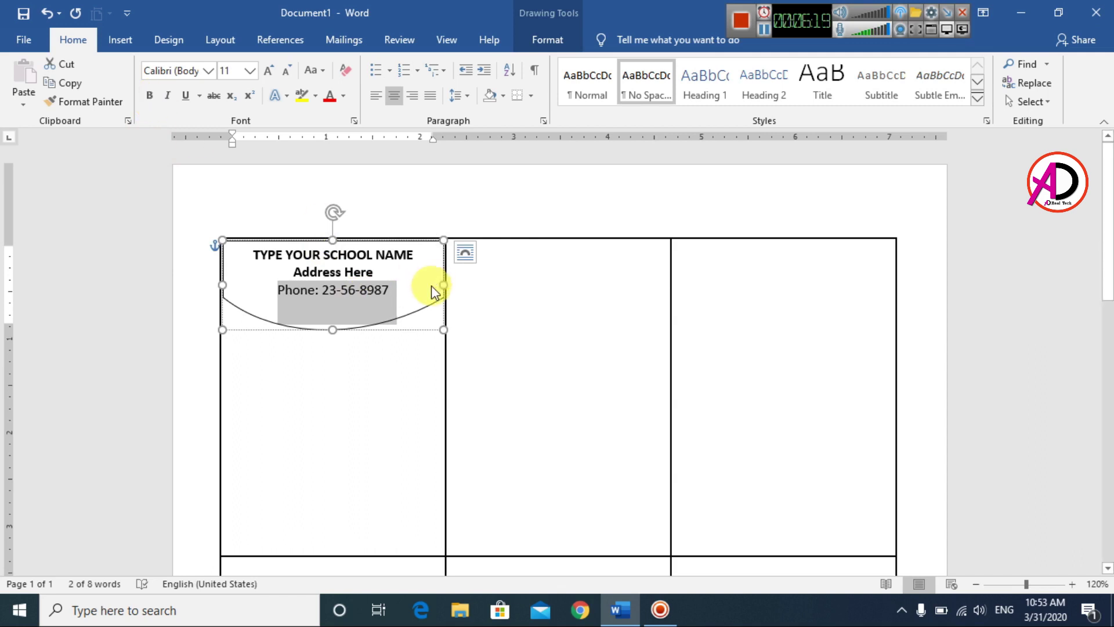
{"action": "key", "text": "ctrl+bracketleft"}
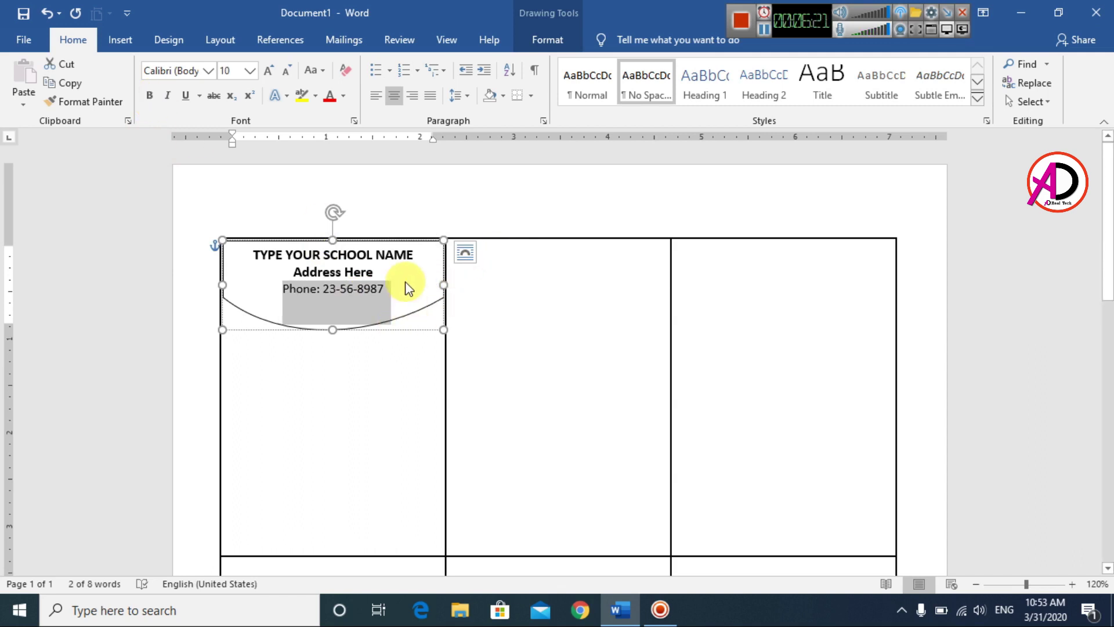
{"action": "left_click", "coordinate": [412, 316]}
Drag the curved header's bottom edge up to fit closely around the three lines.
{"action": "scroll", "coordinate": [348, 342], "scroll_direction": "down", "scroll_amount": 2}
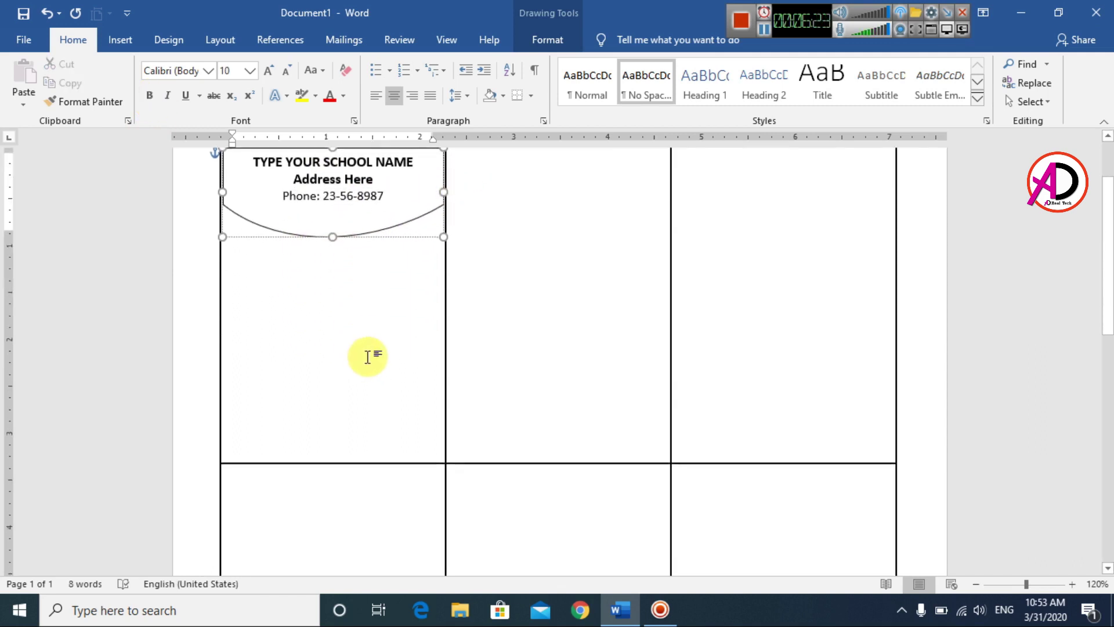
{"action": "scroll", "coordinate": [311, 331], "scroll_direction": "up", "scroll_amount": 1}
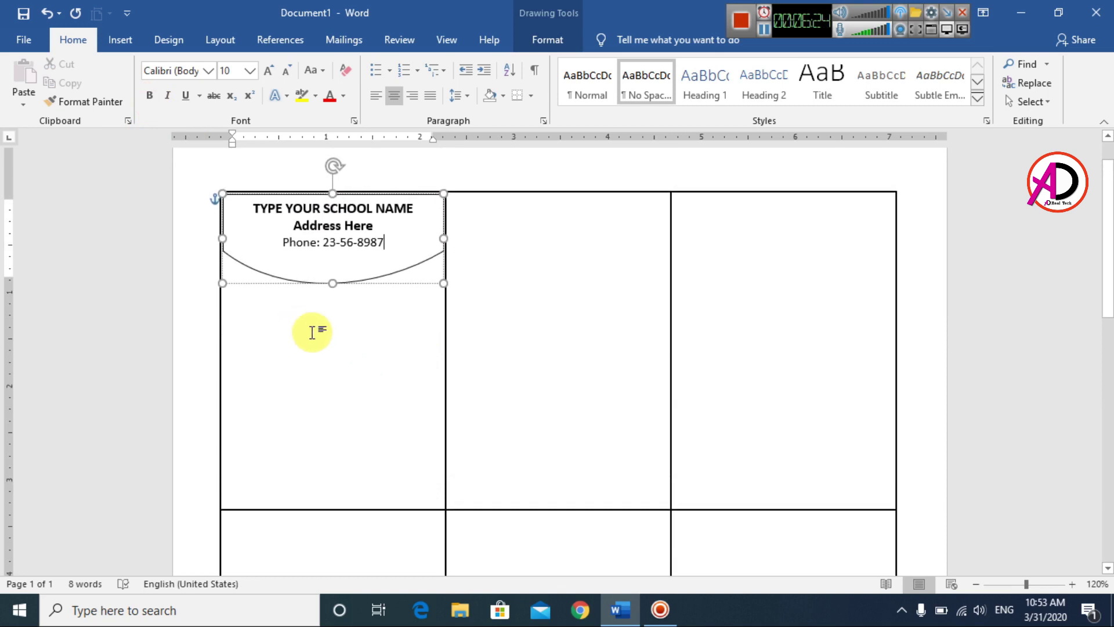
{"action": "left_click", "coordinate": [372, 277]}
{"action": "left_click_drag", "start_coordinate": [335, 283], "coordinate": [333, 272]}
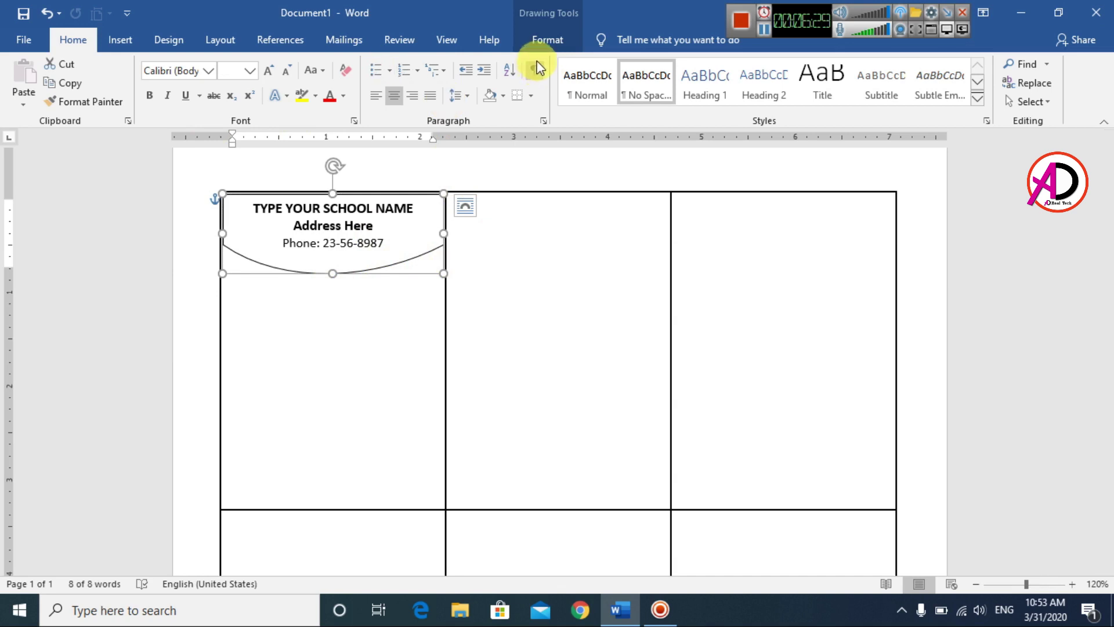
Give the curved school header a Dark Red fill and No Outline.
{"action": "left_click", "coordinate": [549, 40]}
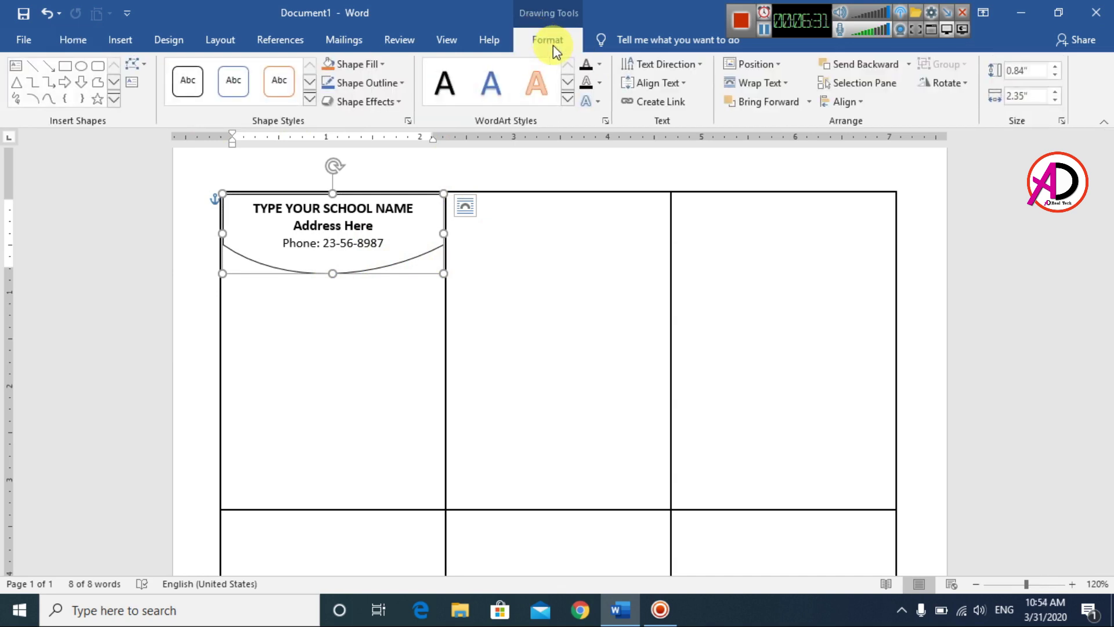
{"action": "left_click", "coordinate": [372, 65]}
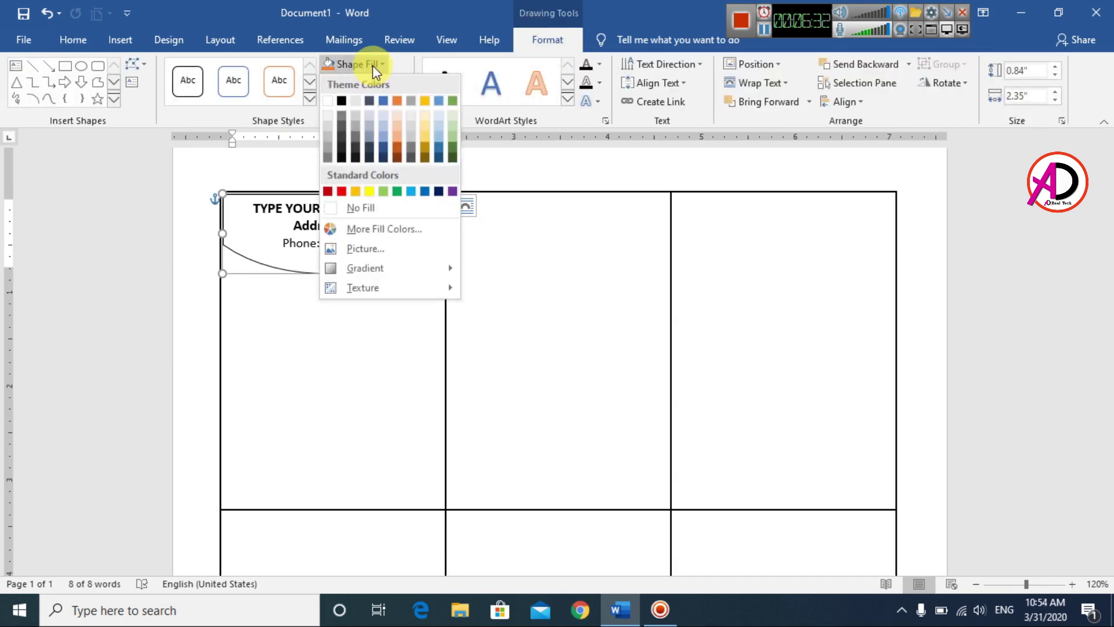
{"action": "left_click", "coordinate": [329, 192]}
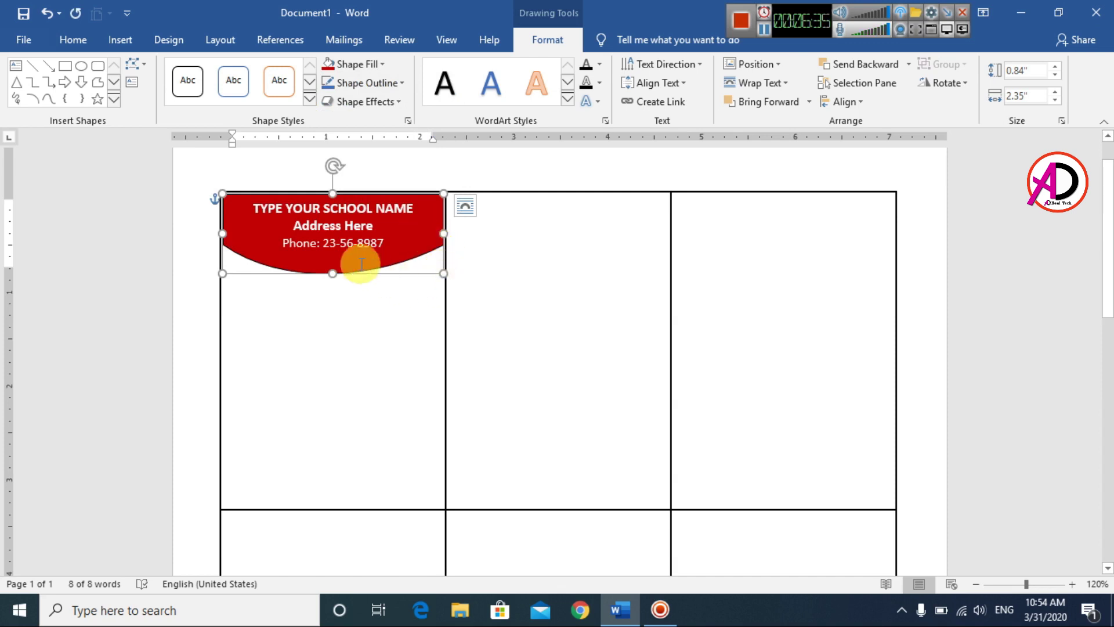
{"action": "left_click", "coordinate": [374, 86]}
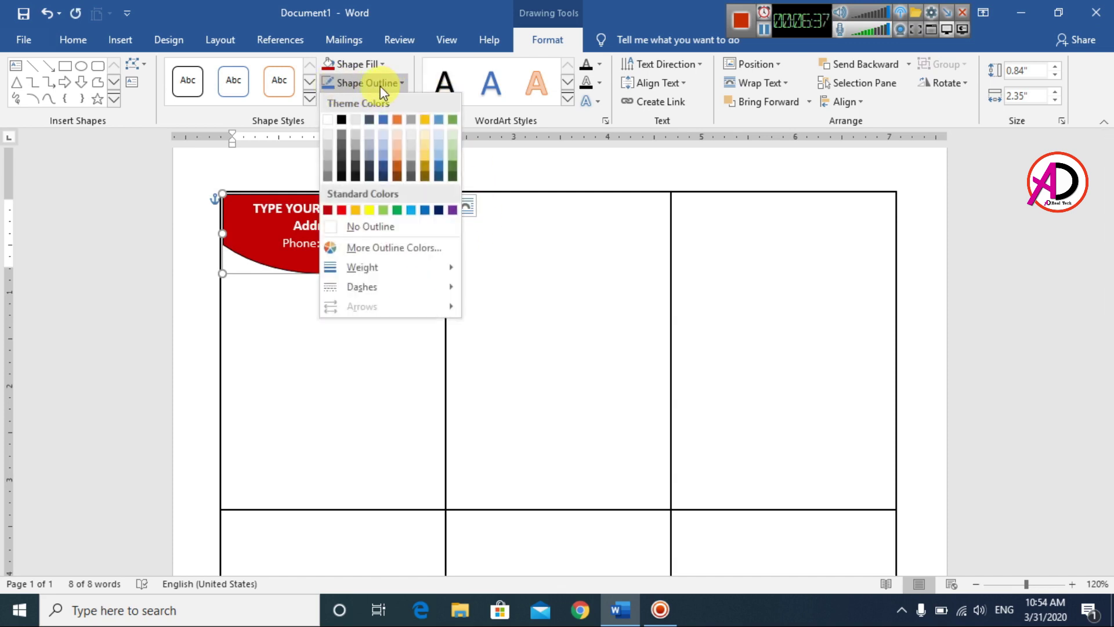
{"action": "left_click", "coordinate": [374, 231]}
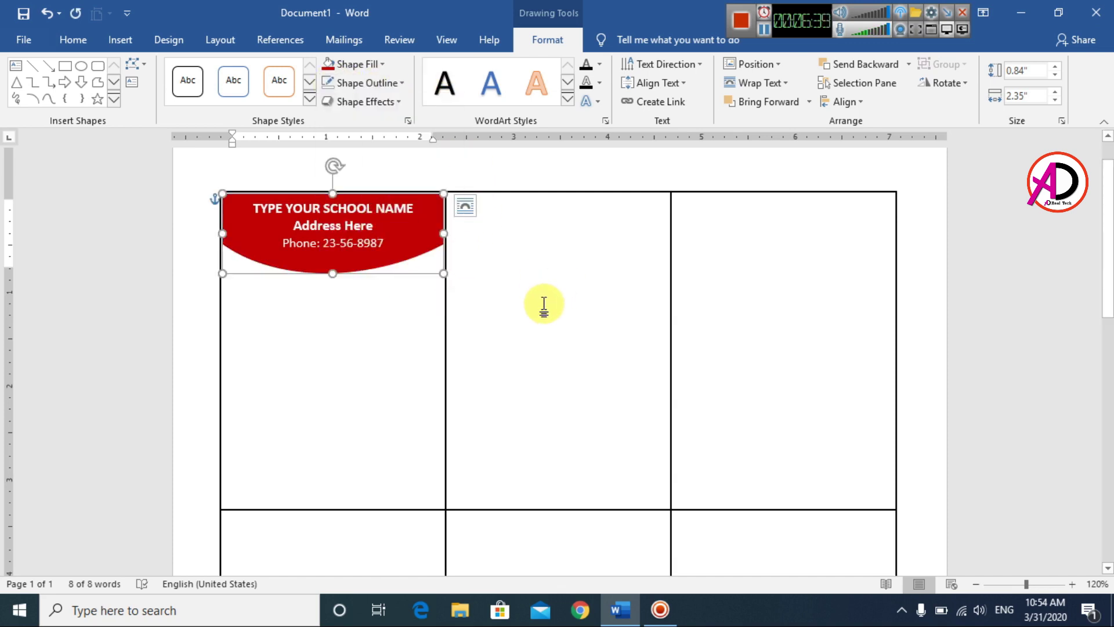
{"action": "left_click", "coordinate": [538, 337]}
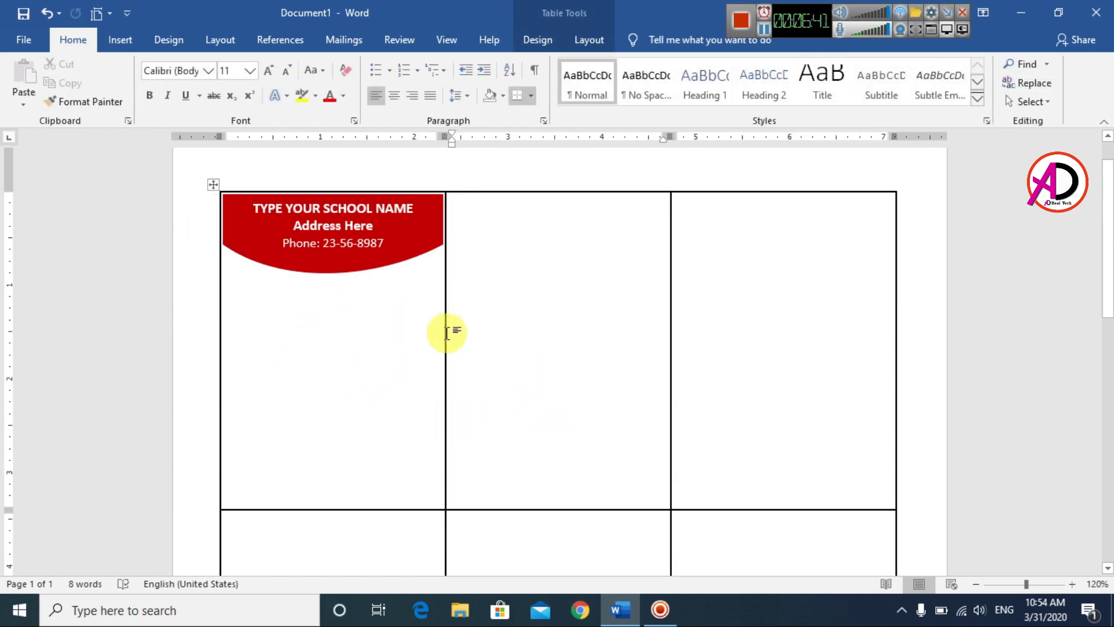
Draw a rectangle below the red header and widen it to 0.85 inches.
{"action": "left_click", "coordinate": [344, 331]}
{"action": "left_click", "coordinate": [122, 40]}
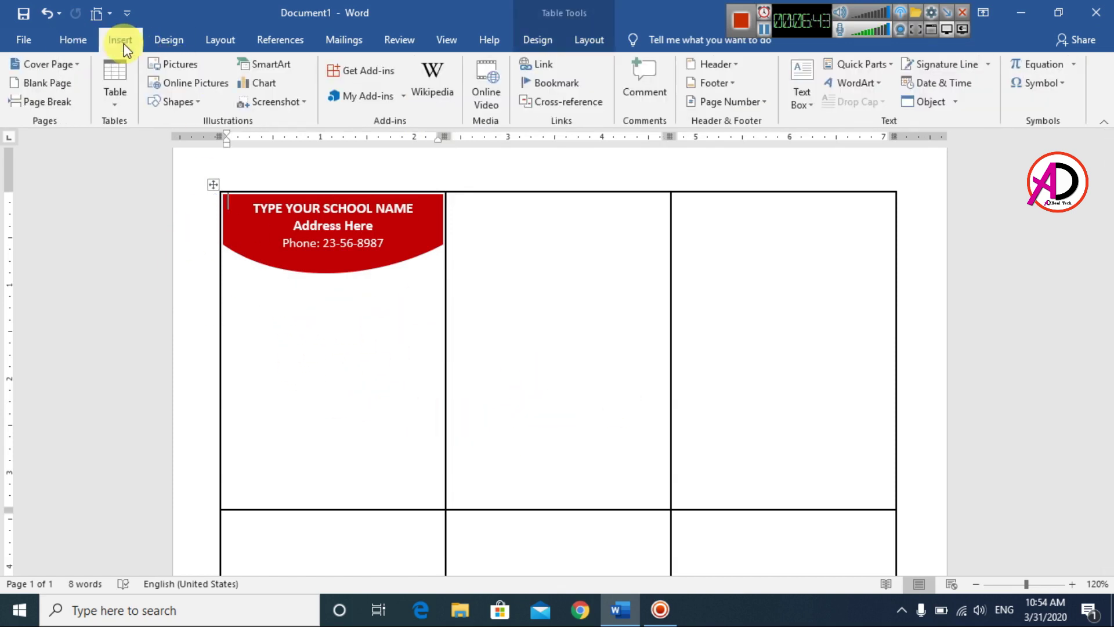
{"action": "left_click", "coordinate": [180, 105]}
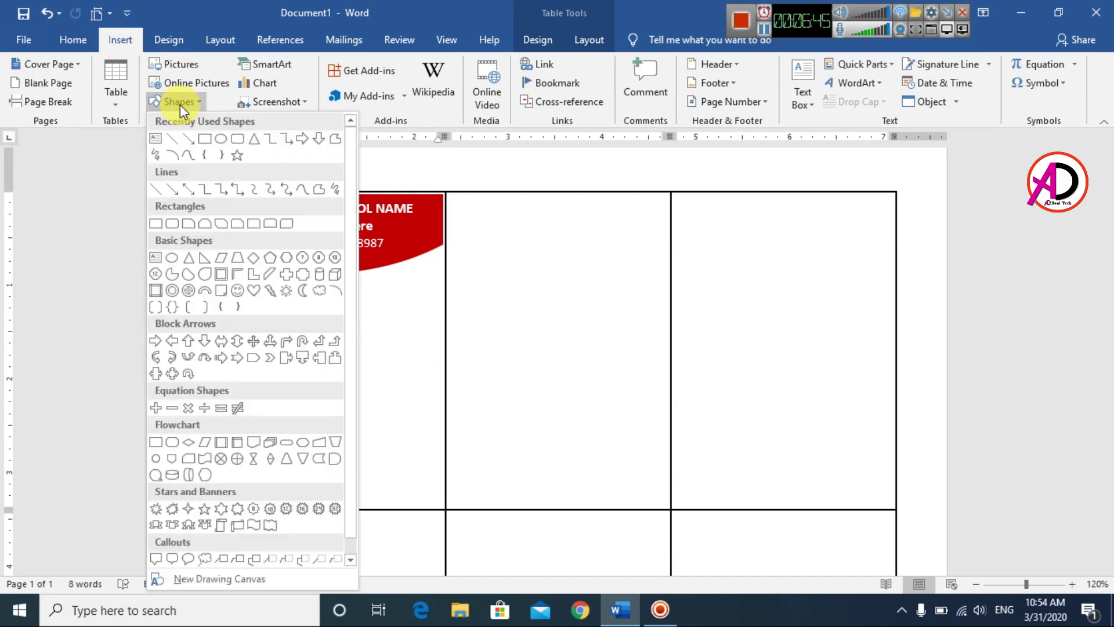
{"action": "left_click", "coordinate": [204, 139]}
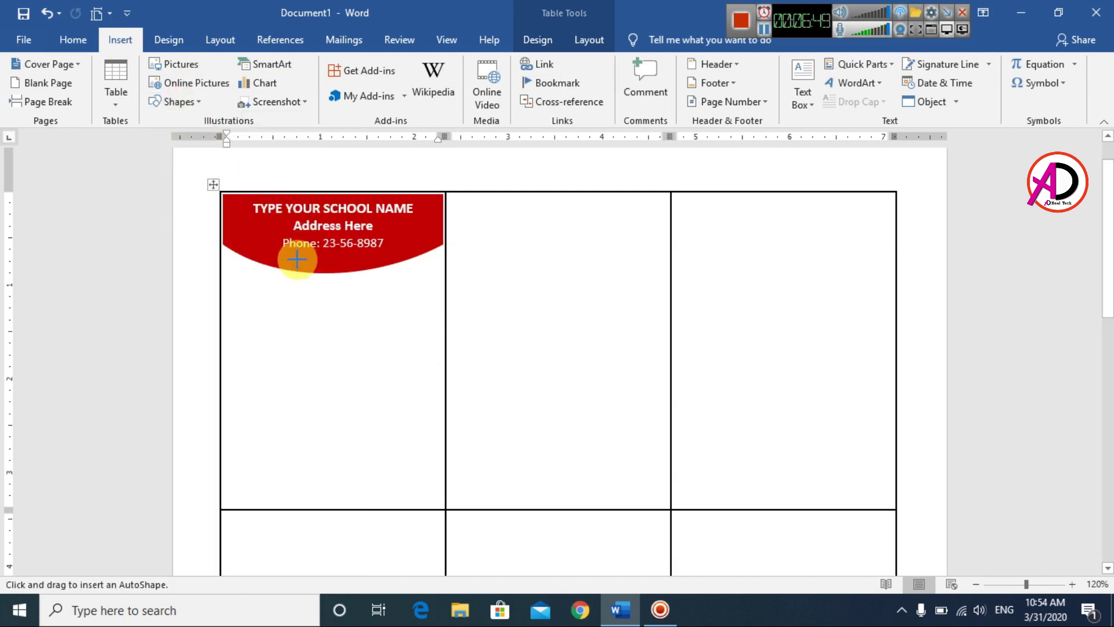
{"action": "mouse_move", "coordinate": [295, 259]}
{"action": "left_mouse_down"}
{"action": "mouse_move", "coordinate": [366, 326]}
{"action": "mouse_move", "coordinate": [371, 349]}
{"action": "left_mouse_up"}
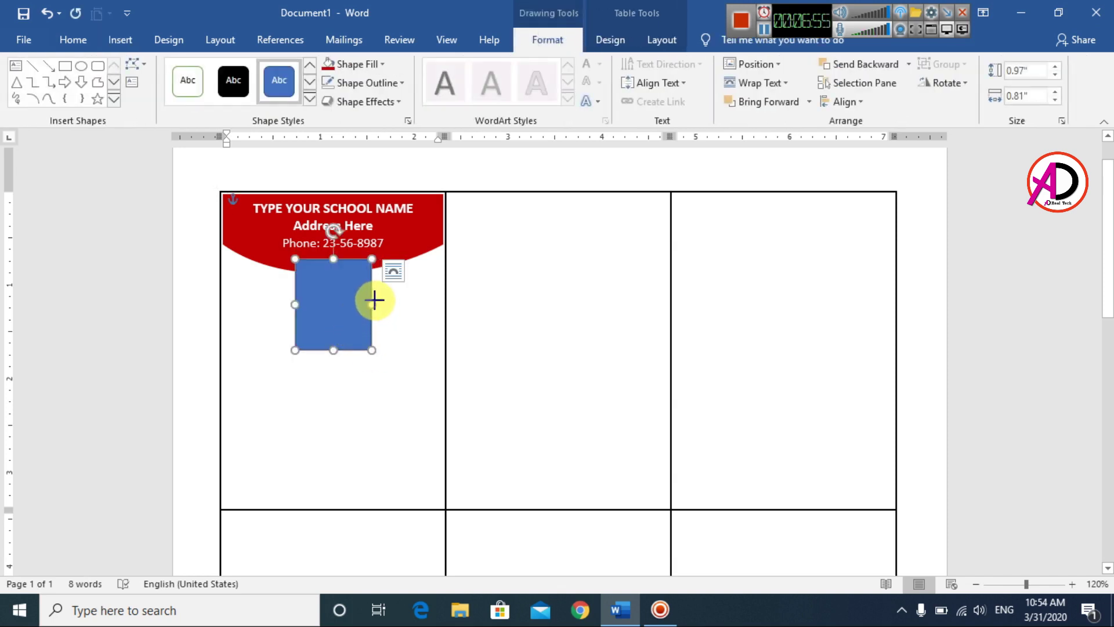
{"action": "left_click_drag", "start_coordinate": [374, 300], "coordinate": [347, 301]}
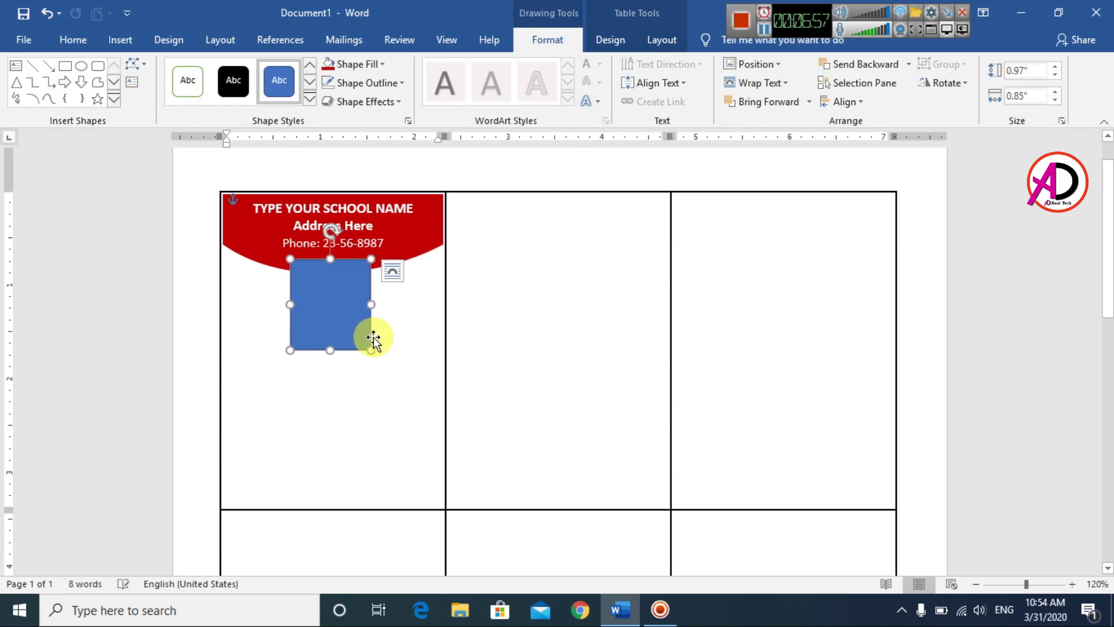
{"action": "left_click", "coordinate": [393, 347]}
Draw a text box along the bottom of the first card.
{"action": "left_click", "coordinate": [118, 41]}
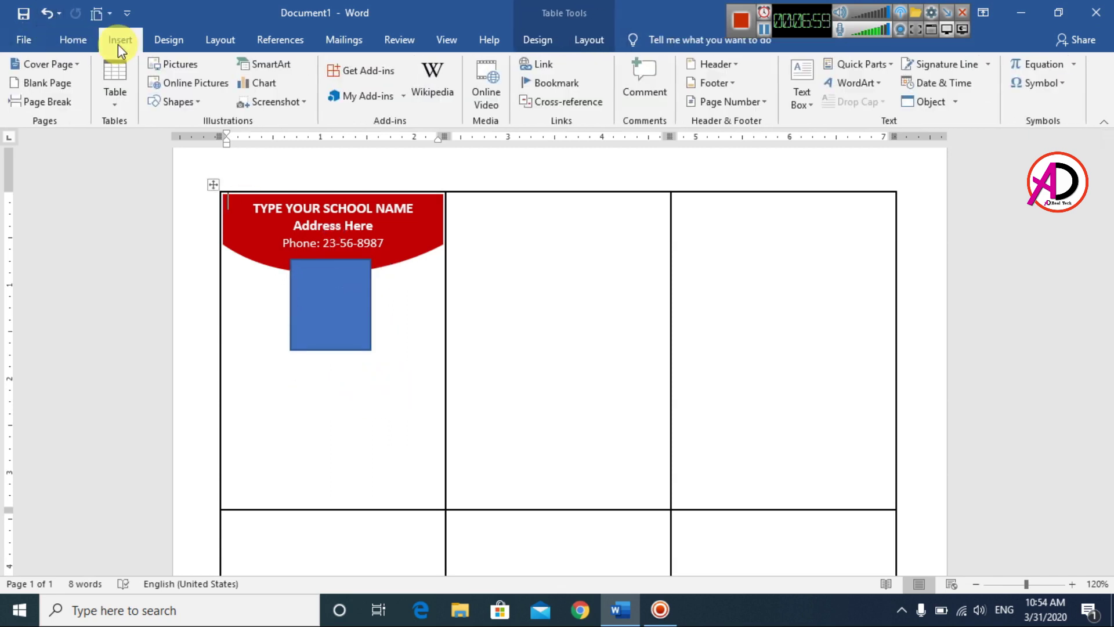
{"action": "left_click", "coordinate": [188, 103]}
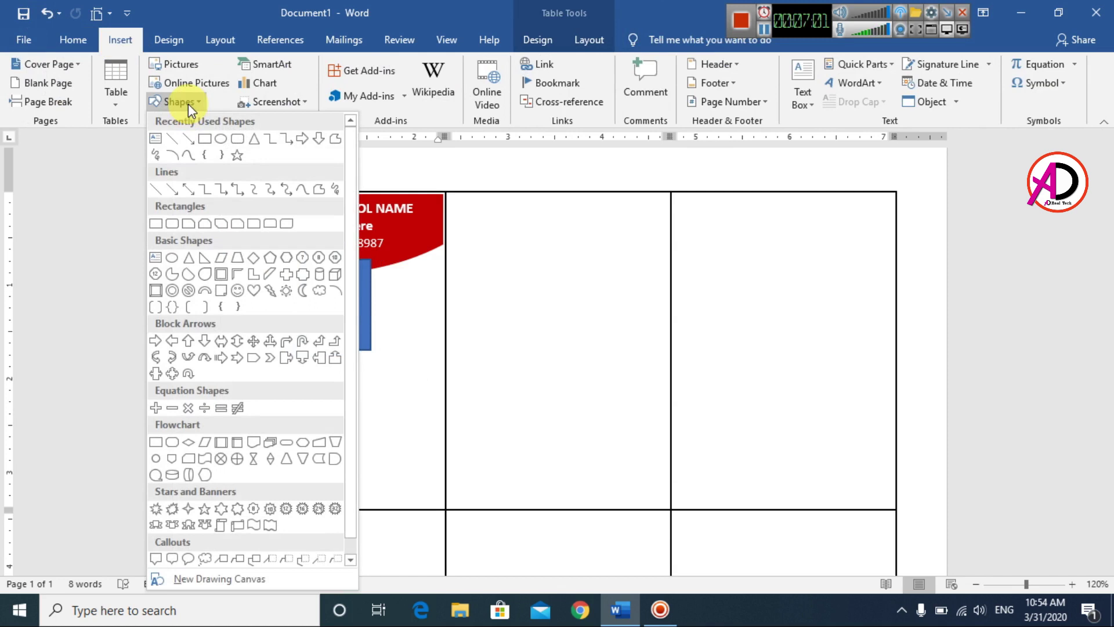
{"action": "left_click", "coordinate": [156, 141]}
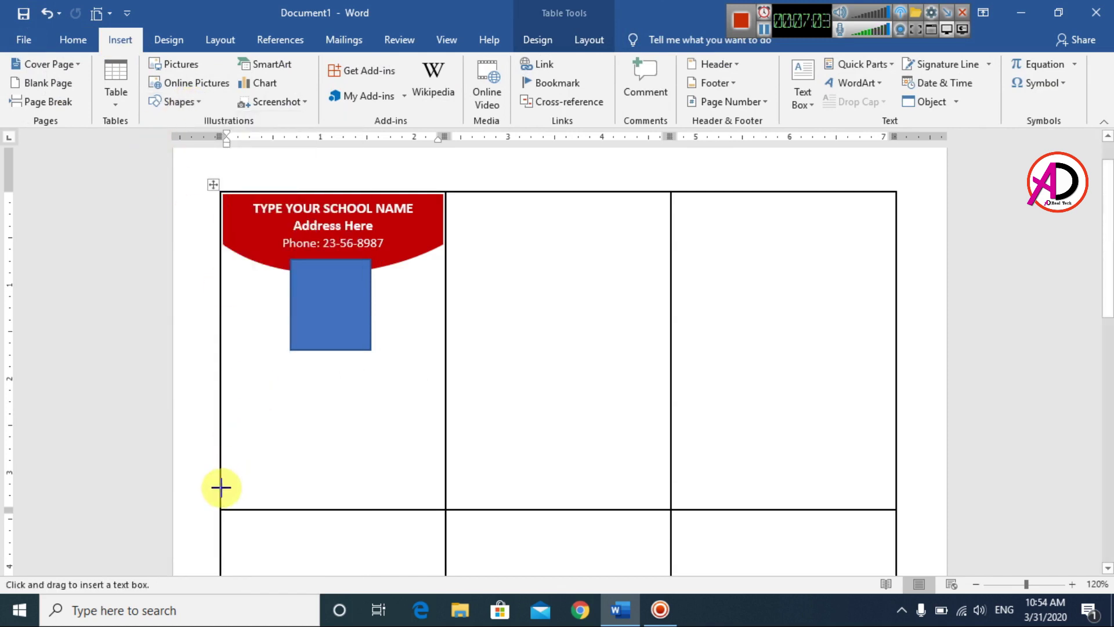
{"action": "left_click_drag", "start_coordinate": [222, 488], "coordinate": [443, 509]}
{"action": "left_click", "coordinate": [74, 39]}
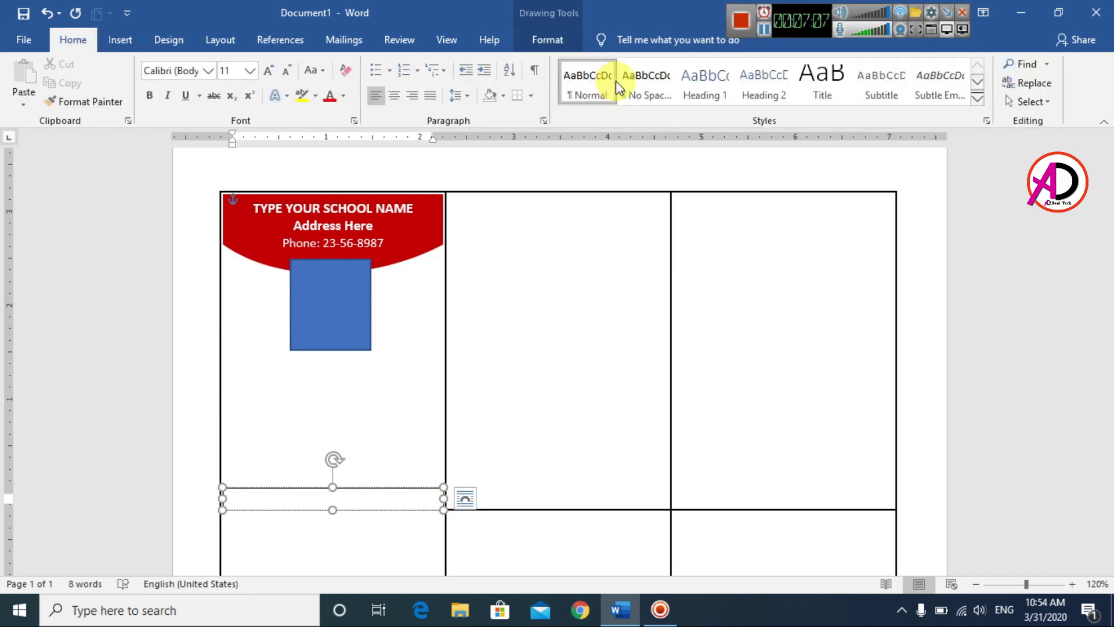
{"action": "left_click", "coordinate": [647, 81]}
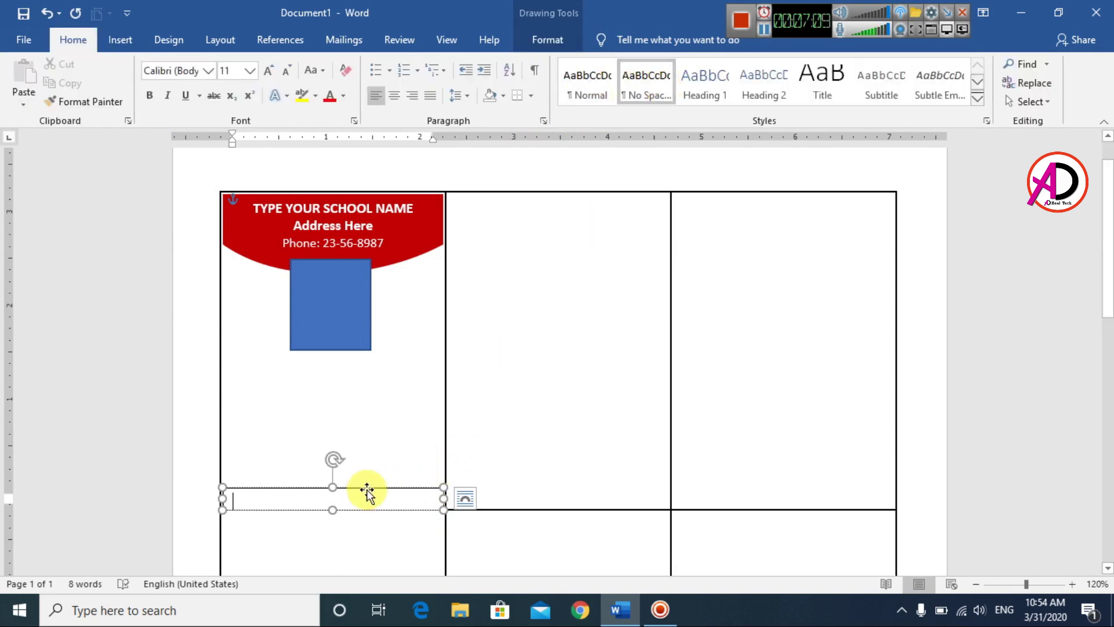
{"action": "type", "text": "www.website.com"}
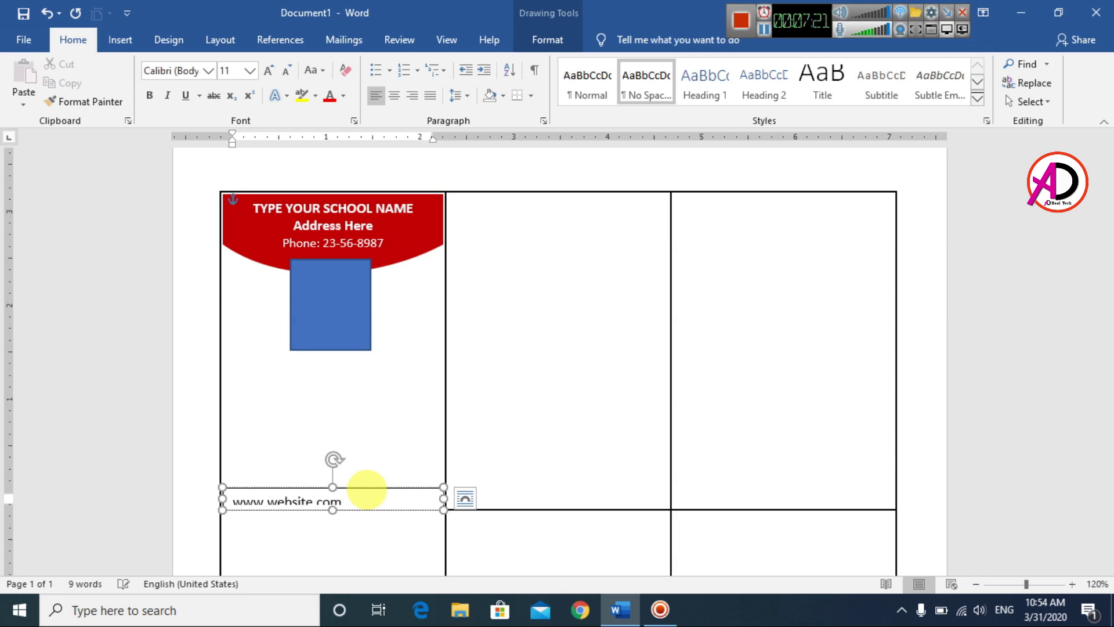
{"action": "key", "text": "ctrl+e"}
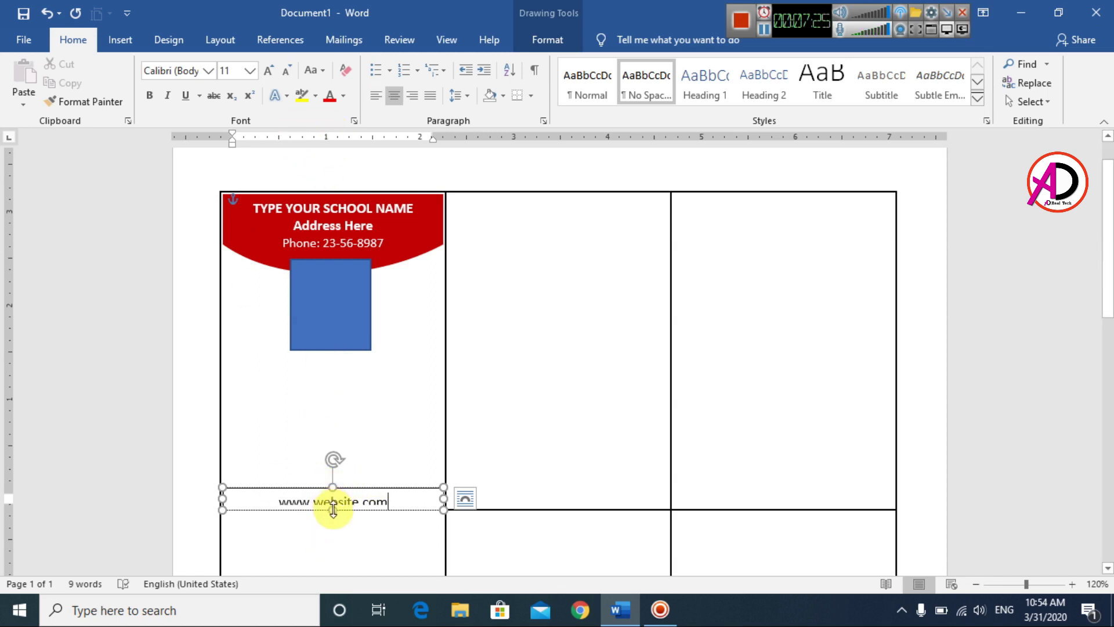
{"action": "left_click_drag", "start_coordinate": [332, 509], "coordinate": [336, 476]}
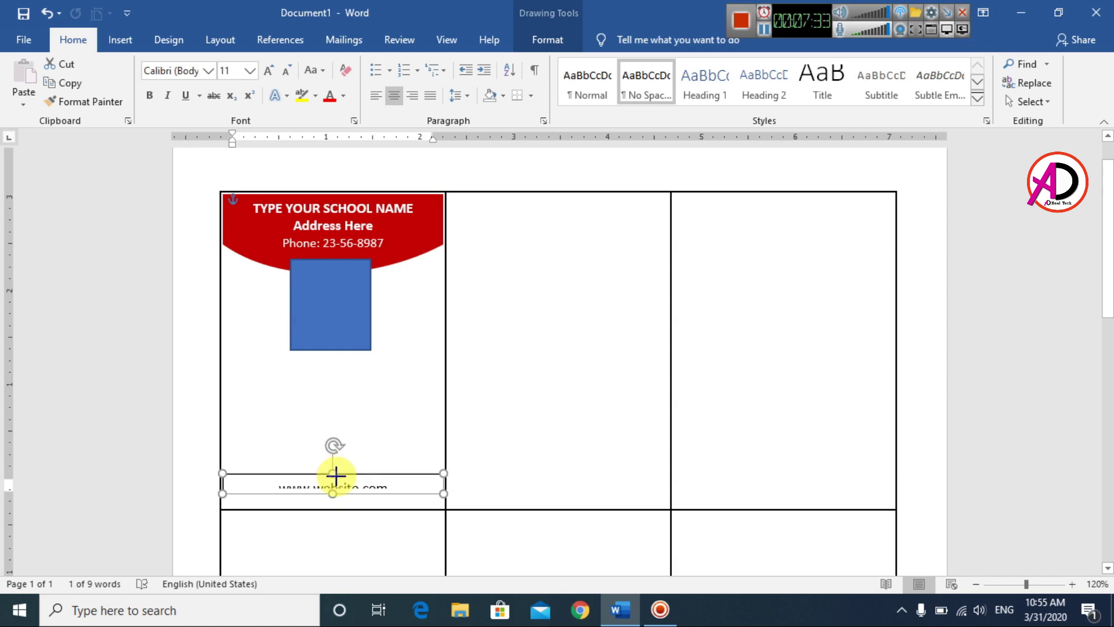
{"action": "key", "text": "ctrl+z"}
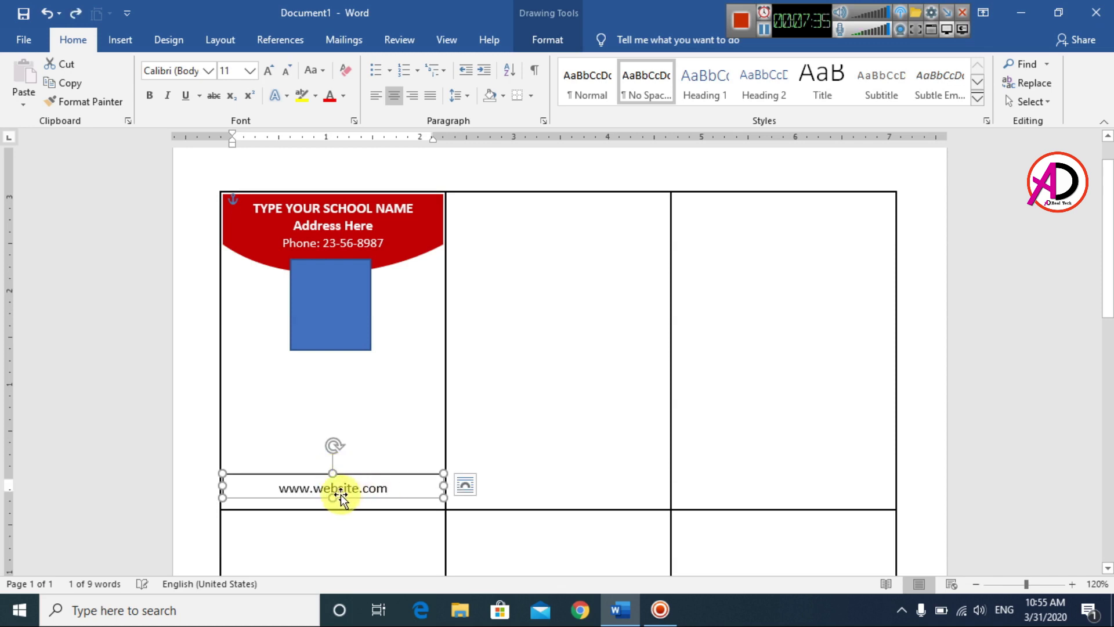
Move the website text box down to the card's bottom and fill it red.
{"action": "left_click_drag", "start_coordinate": [380, 476], "coordinate": [378, 485]}
{"action": "left_click", "coordinate": [551, 39]}
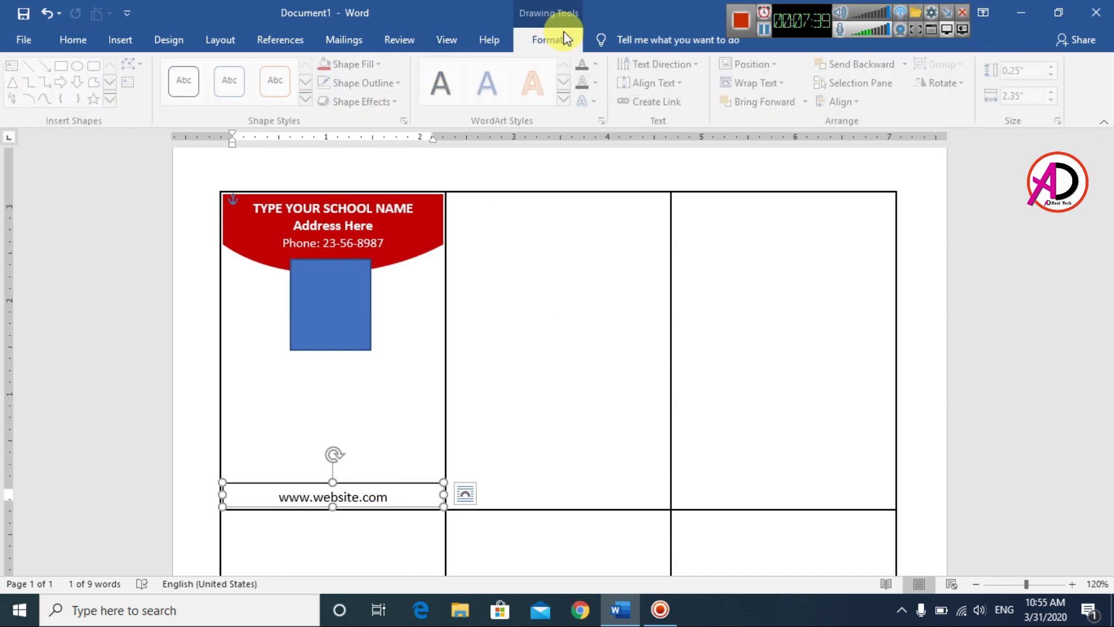
{"action": "left_click", "coordinate": [334, 65]}
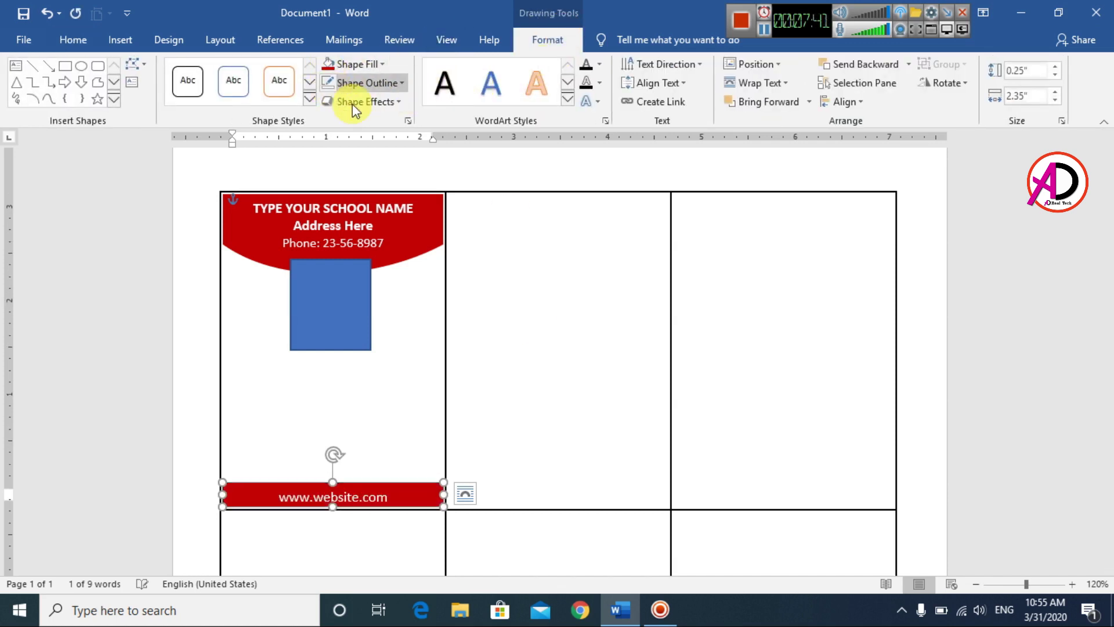
{"action": "left_click", "coordinate": [516, 452]}
Keep the website text centred with 1.0 line spacing, then return to the table cell.
{"action": "left_click", "coordinate": [393, 497]}
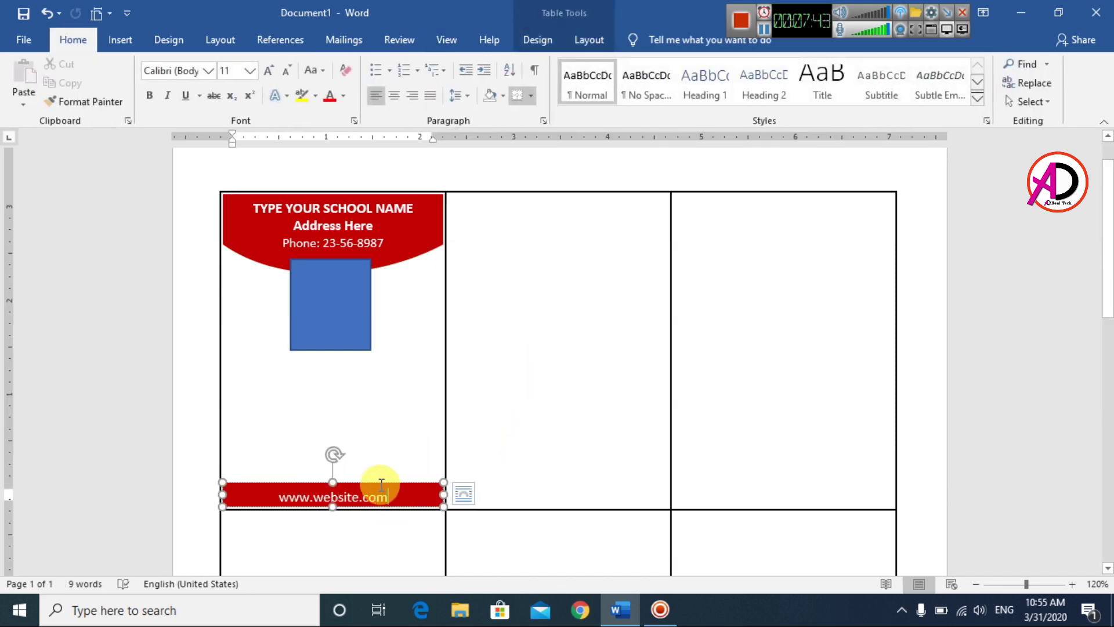
{"action": "triple_click", "coordinate": [393, 497]}
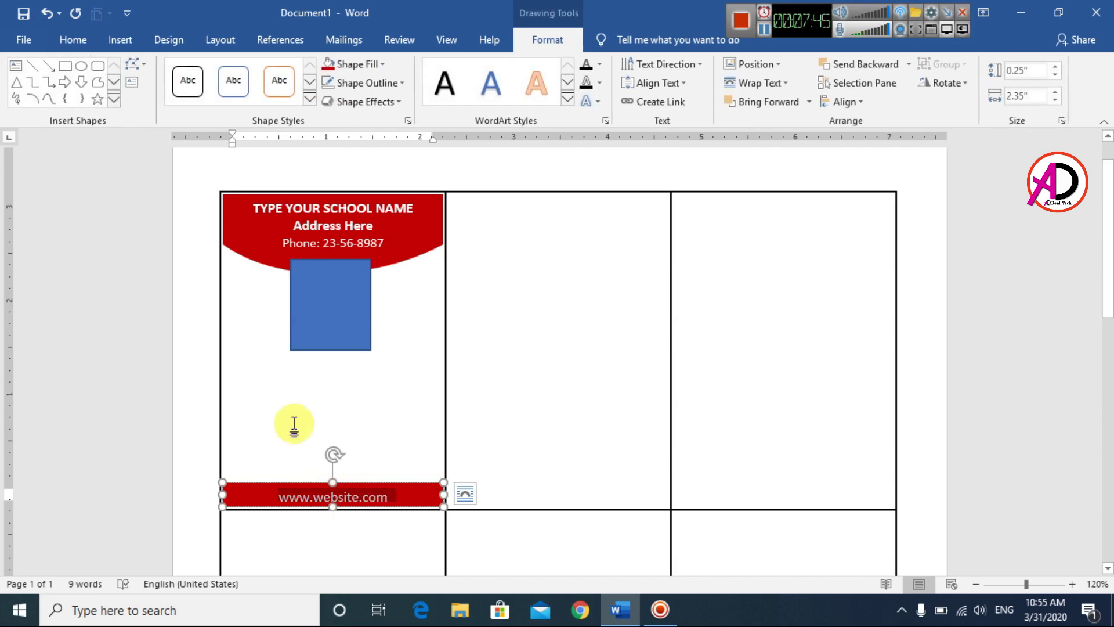
{"action": "left_click", "coordinate": [71, 40]}
{"action": "key", "text": "ctrl+l"}
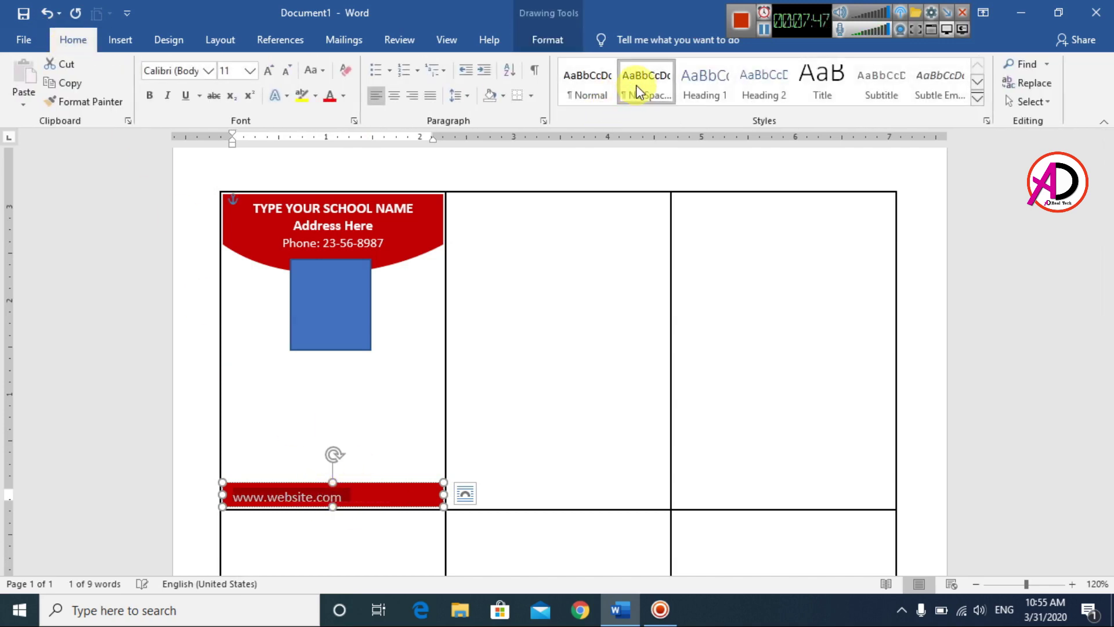
{"action": "key", "text": "ctrl+e"}
{"action": "left_click", "coordinate": [458, 98]}
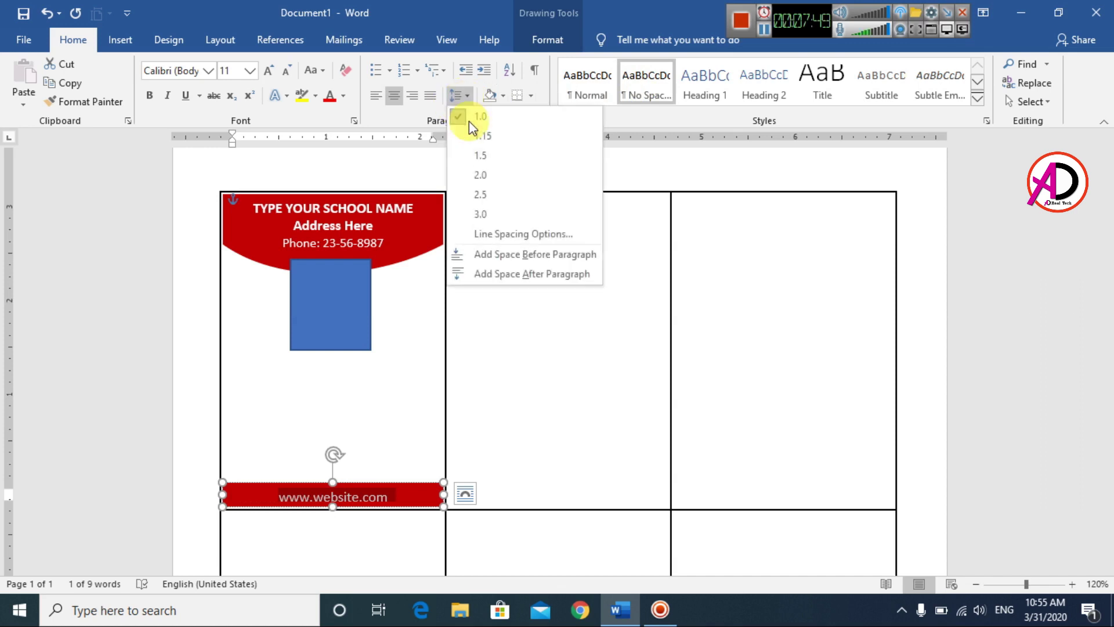
{"action": "left_click", "coordinate": [472, 126]}
{"action": "left_click", "coordinate": [456, 95]}
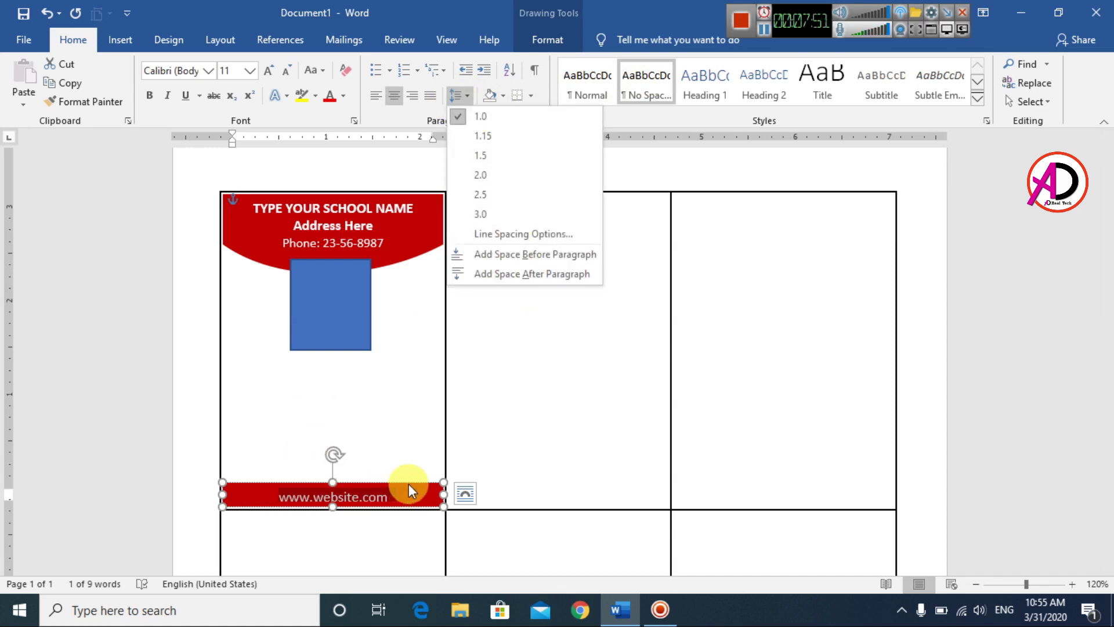
{"action": "left_click", "coordinate": [424, 502]}
{"action": "left_click", "coordinate": [360, 427]}
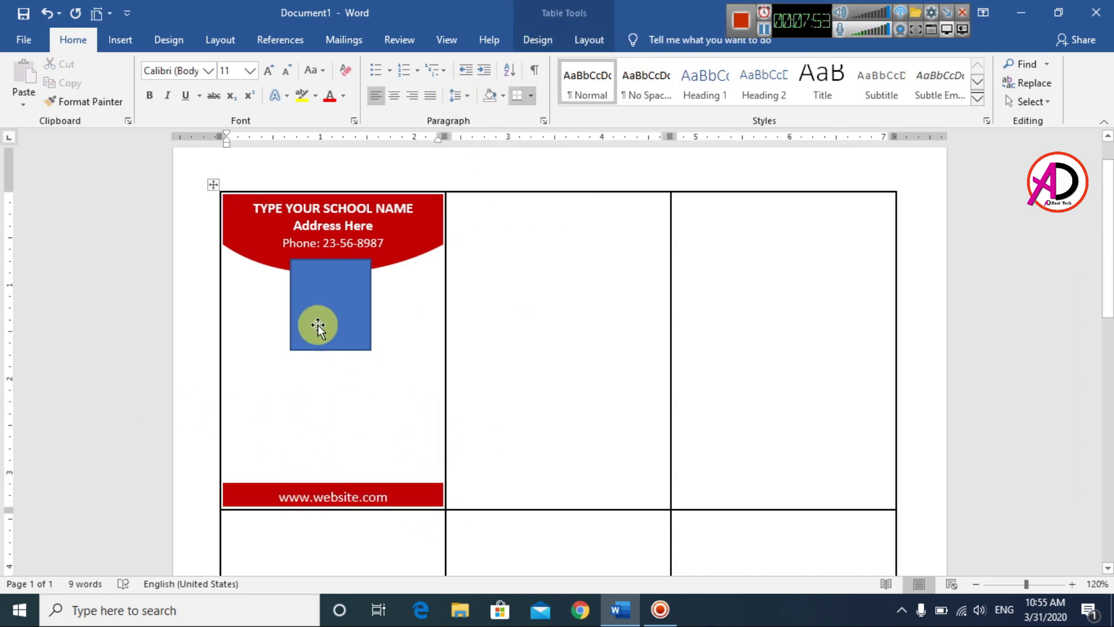
Shrink the blue photo rectangle to about 0.88 by 0.79 inches beneath the header.
{"action": "left_click", "coordinate": [339, 329]}
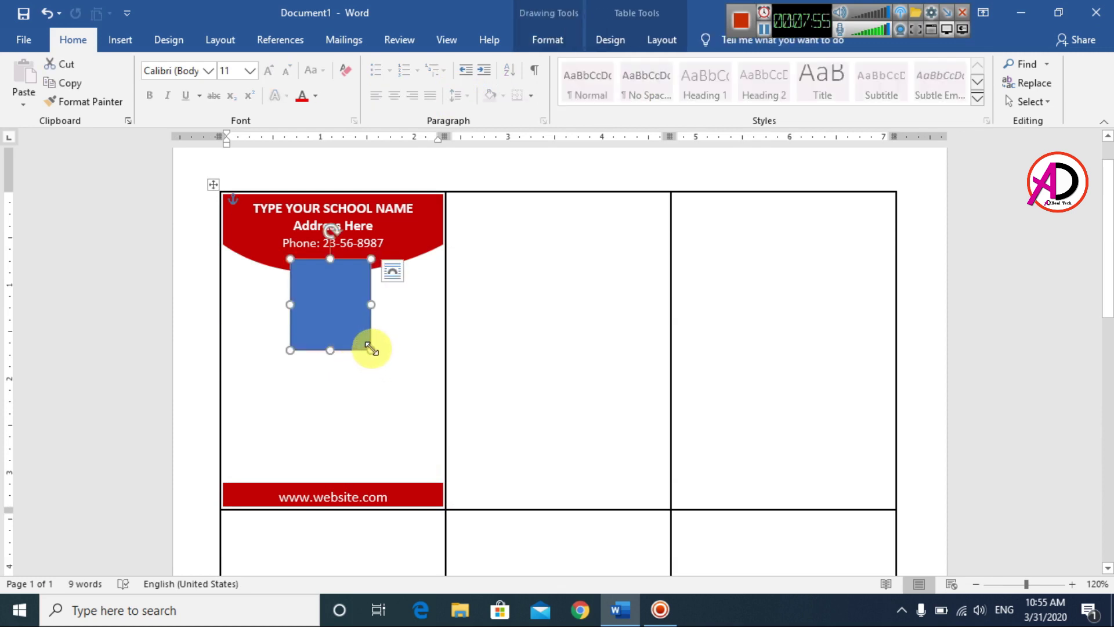
{"action": "left_click_drag", "start_coordinate": [368, 345], "coordinate": [345, 330]}
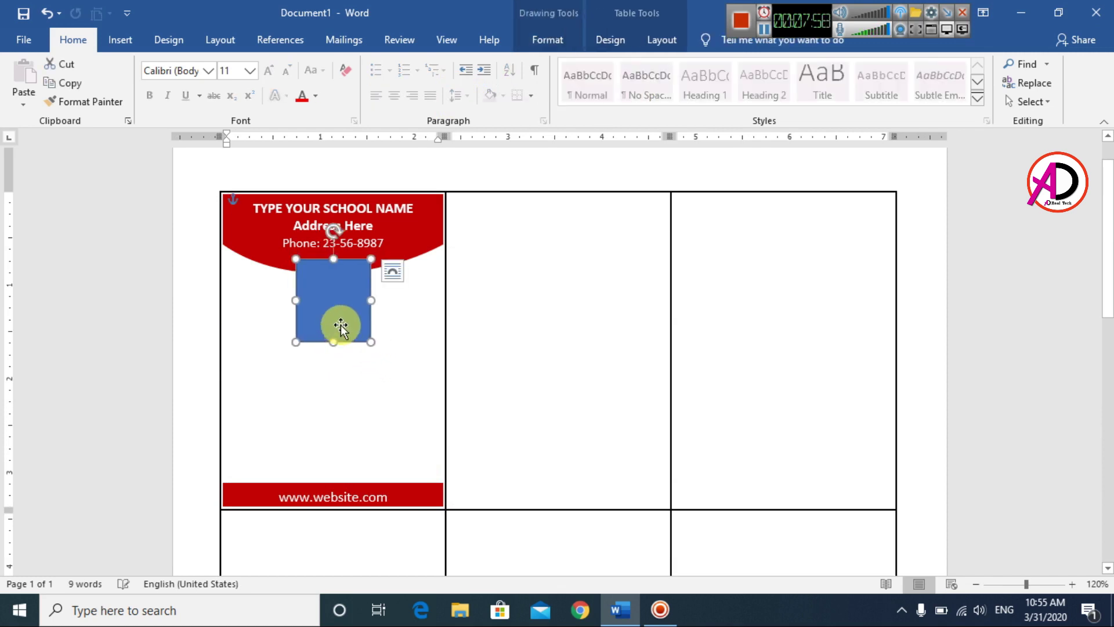
{"action": "left_click", "coordinate": [548, 38]}
{"action": "left_click", "coordinate": [364, 64]}
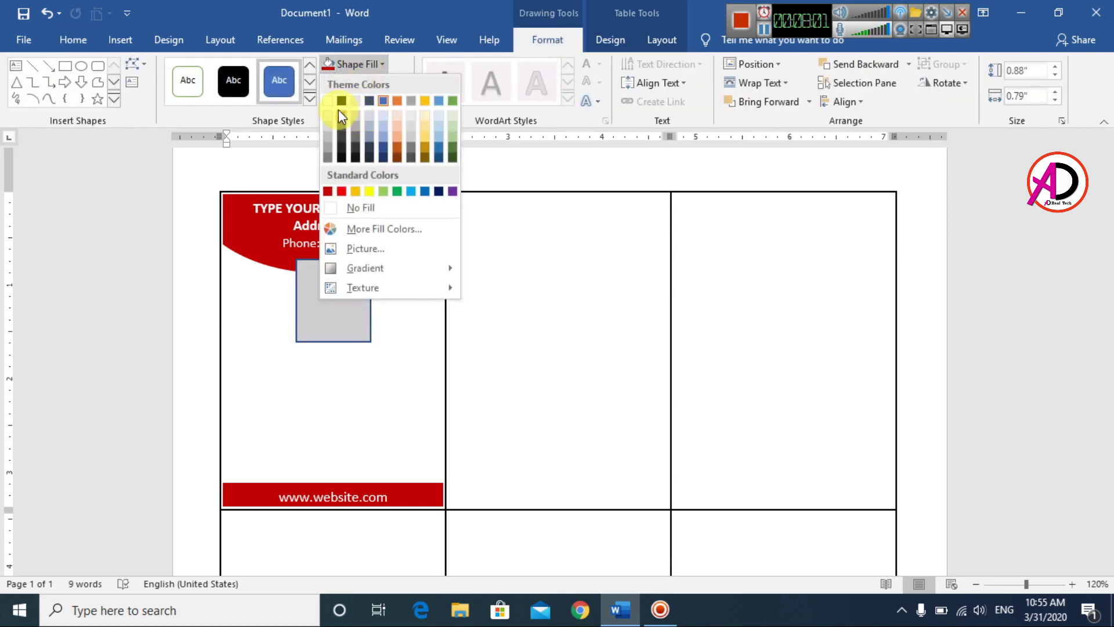
Give the photo rectangle a white fill and a Dark Red outline.
{"action": "left_click", "coordinate": [329, 99]}
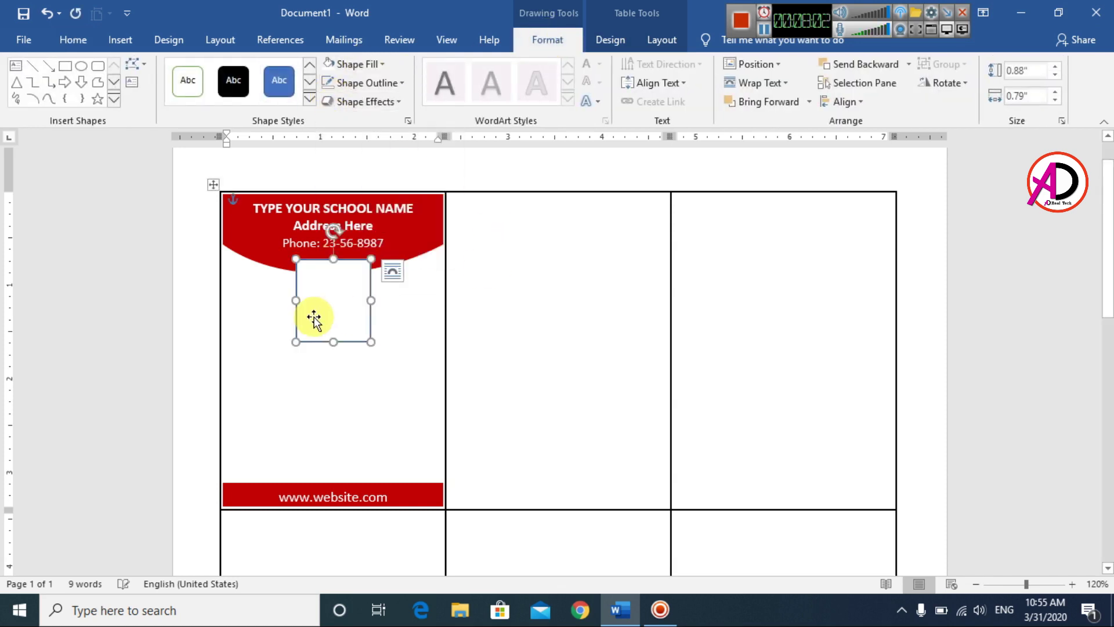
{"action": "left_click", "coordinate": [364, 83]}
{"action": "left_click", "coordinate": [330, 210]}
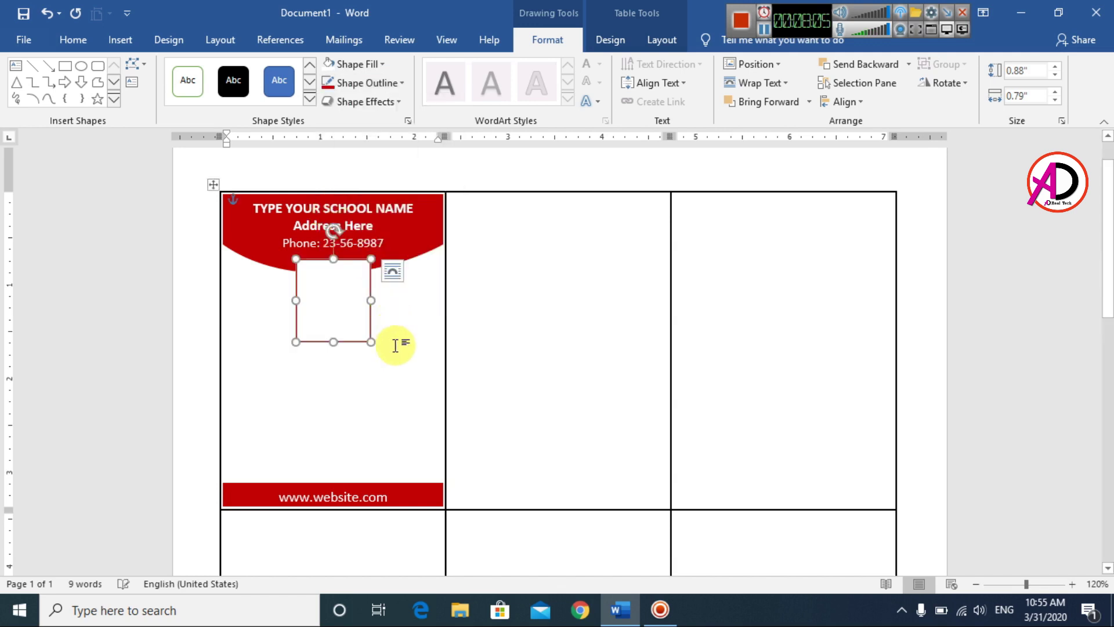
{"action": "left_click", "coordinate": [392, 270]}
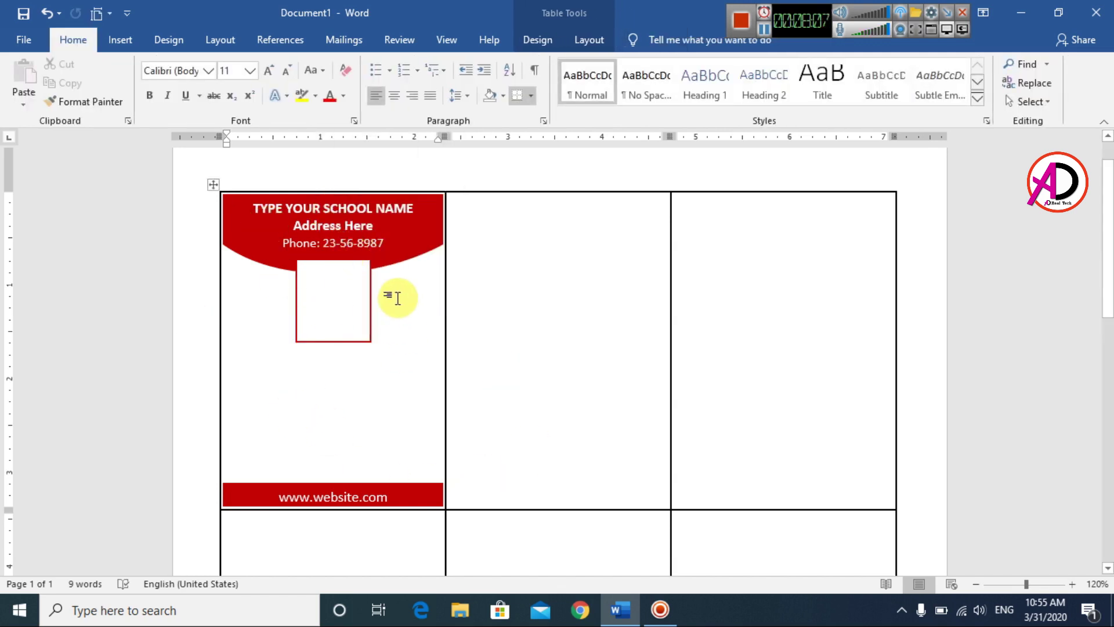
Add the label 'Photo' inside the box in red font.
{"action": "right_click", "coordinate": [328, 306]}
{"action": "left_click", "coordinate": [373, 355]}
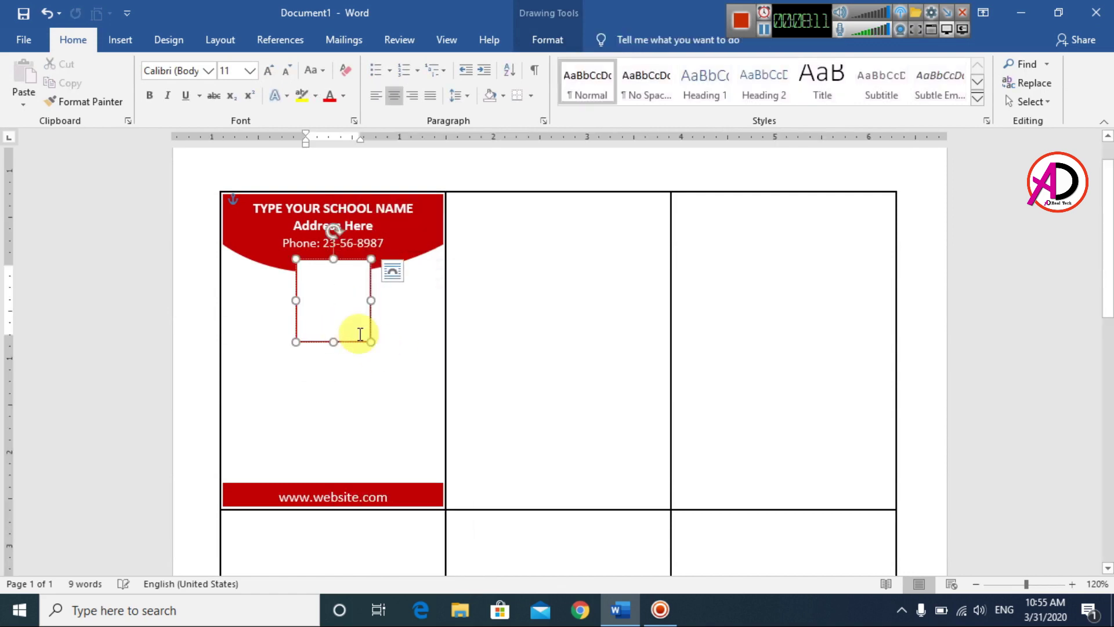
{"action": "type", "text": "Photo"}
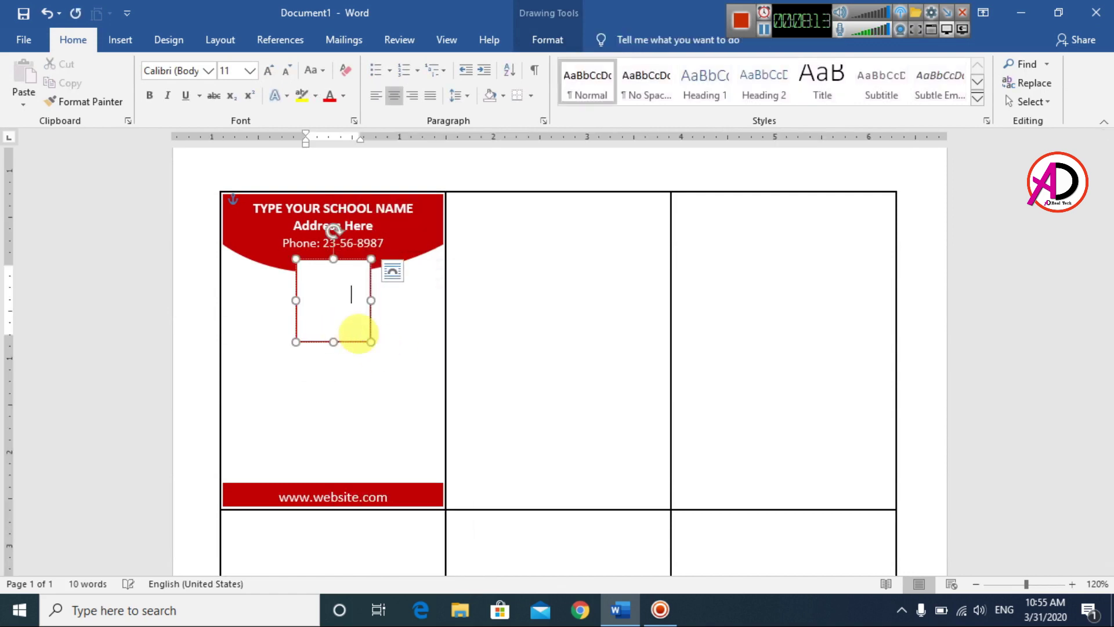
{"action": "key", "text": "ctrl+a"}
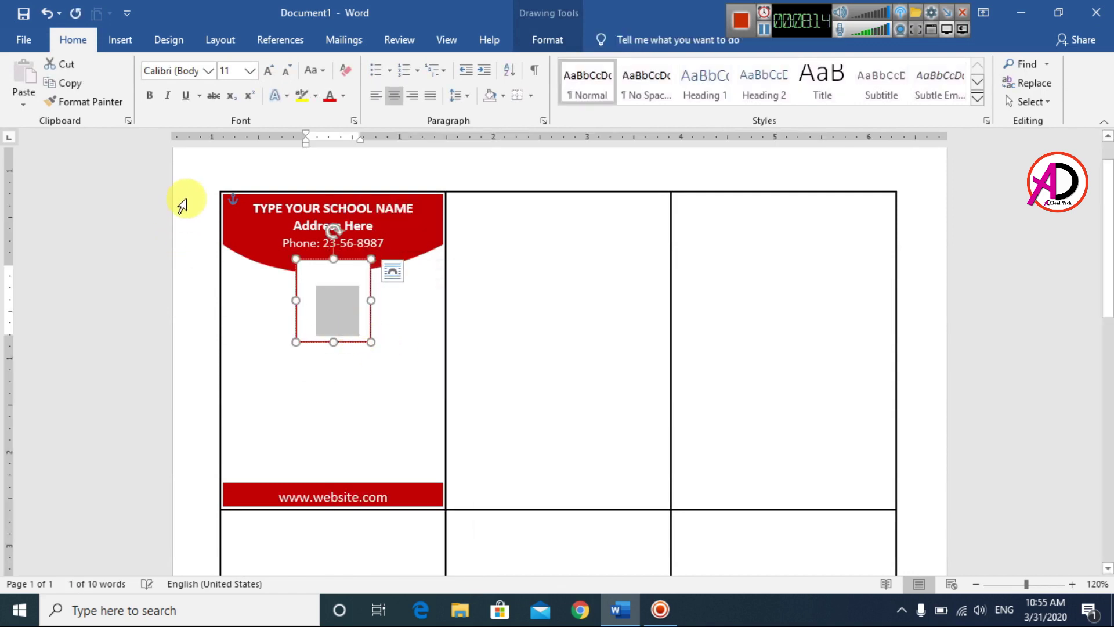
{"action": "left_click", "coordinate": [332, 99]}
{"action": "left_click", "coordinate": [364, 317]}
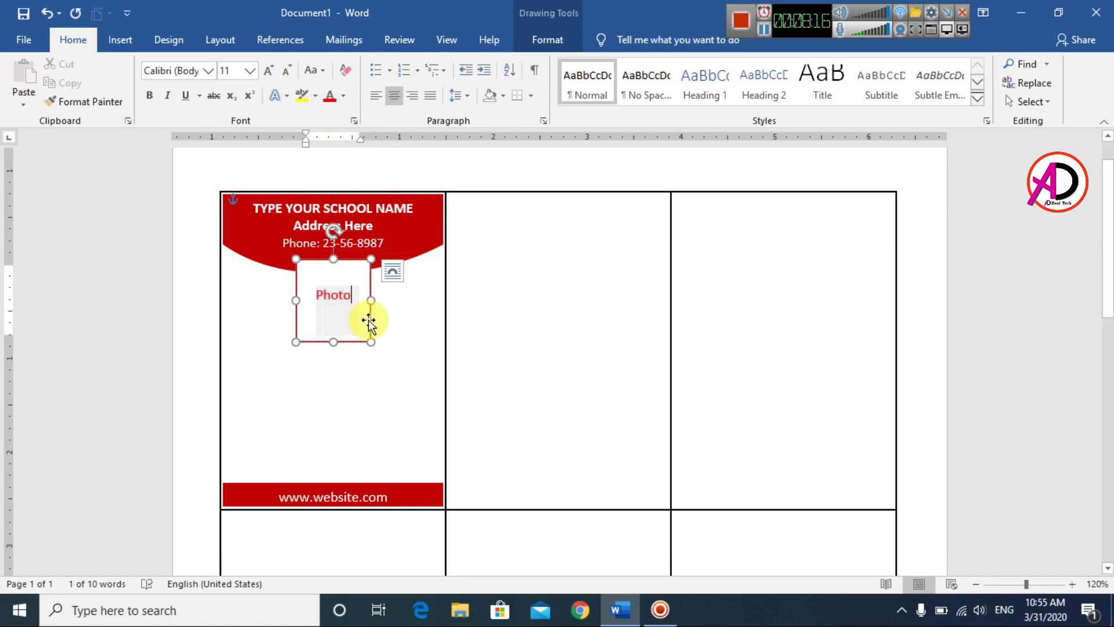
{"action": "left_click", "coordinate": [357, 374]}
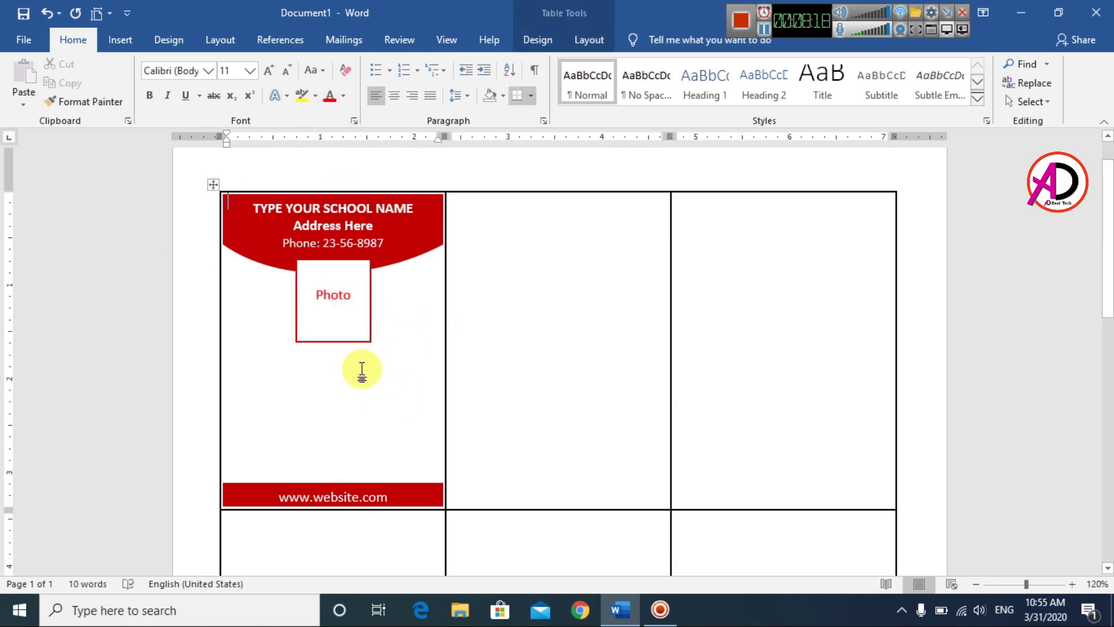
Type 'ID No' to the left of the photo box and start the student name line below.
{"action": "left_click", "coordinate": [236, 281]}
{"action": "left_click", "coordinate": [234, 286]}
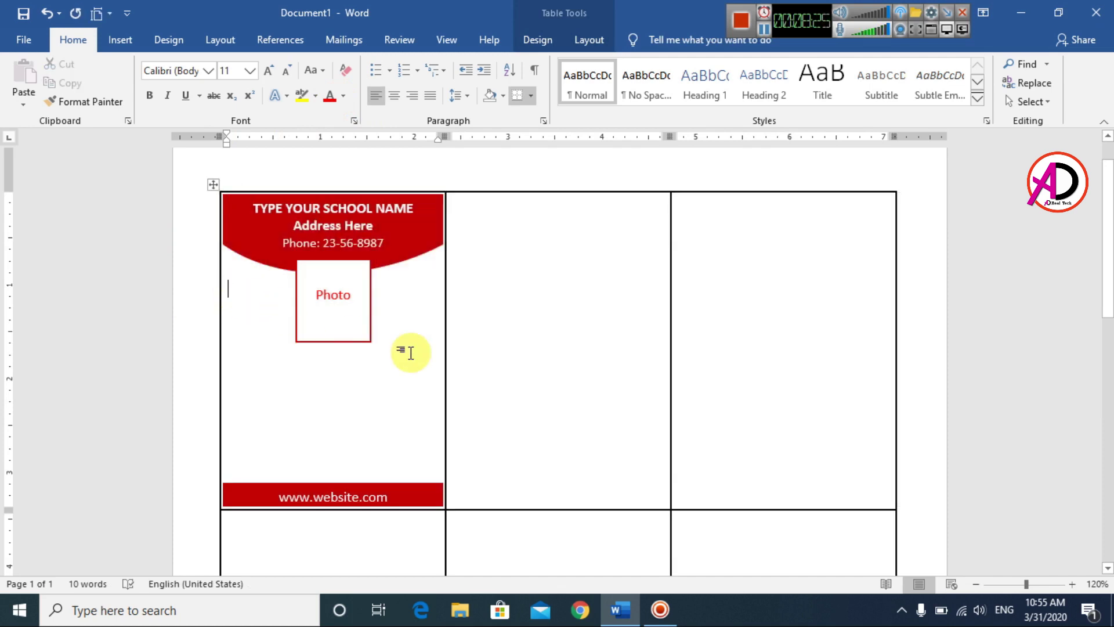
{"action": "type", "text": "ID"}
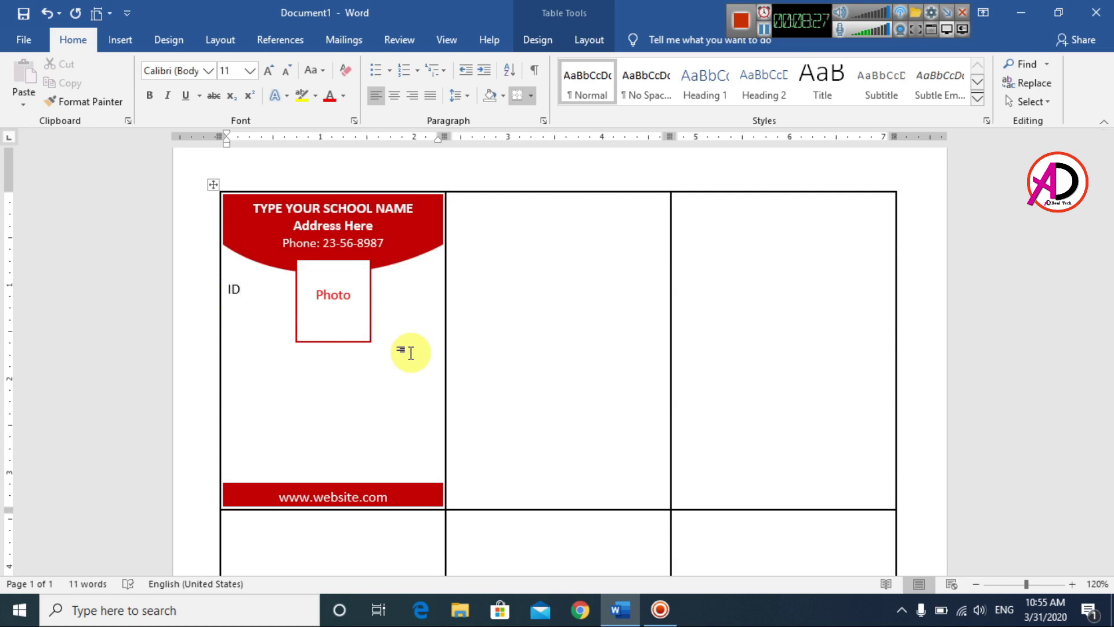
{"action": "type", "text": " N"}
{"action": "key", "text": "BackSpace"}
{"action": "key", "text": "BackSpace"}
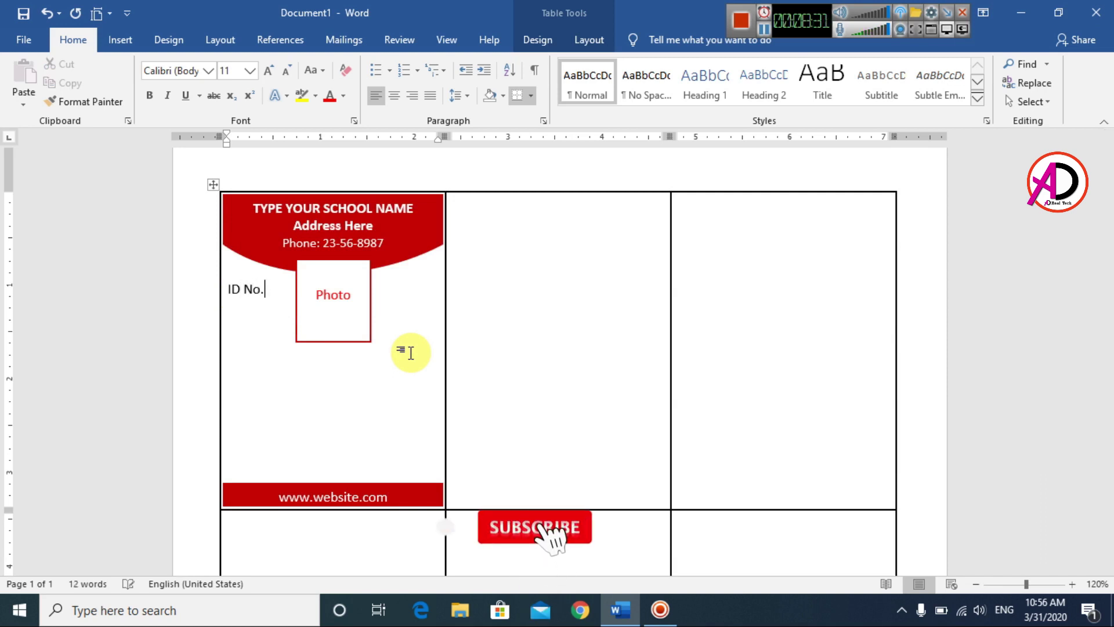
{"action": "key", "text": "Return"}
{"action": "key", "text": "Return"}
{"action": "key", "text": "Return"}
{"action": "key", "text": "Return"}
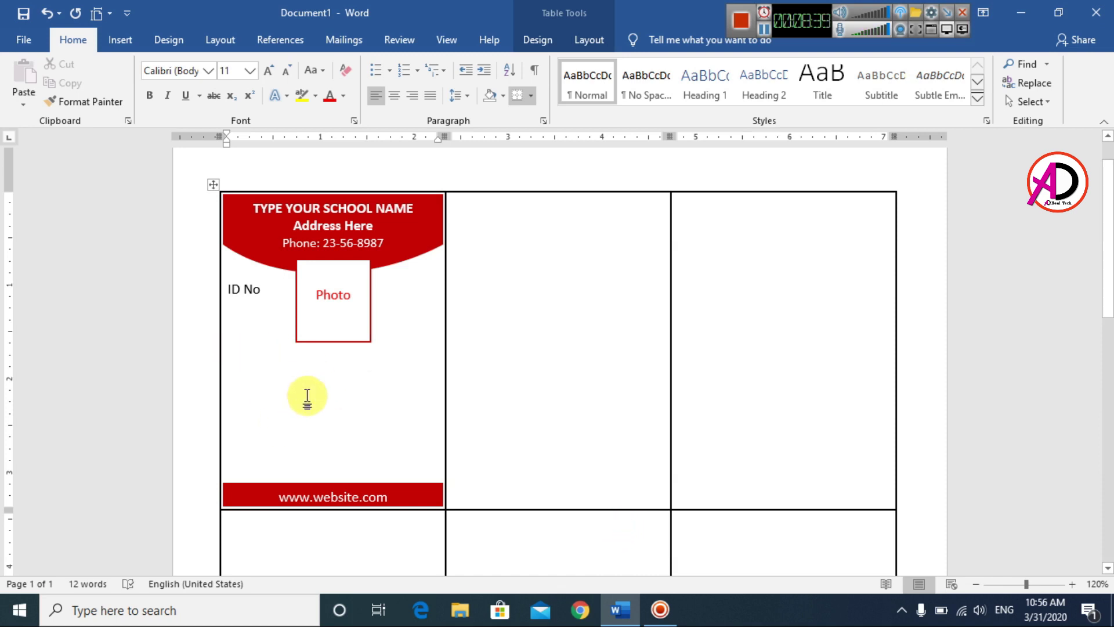
{"action": "type", "text": "Stud"}
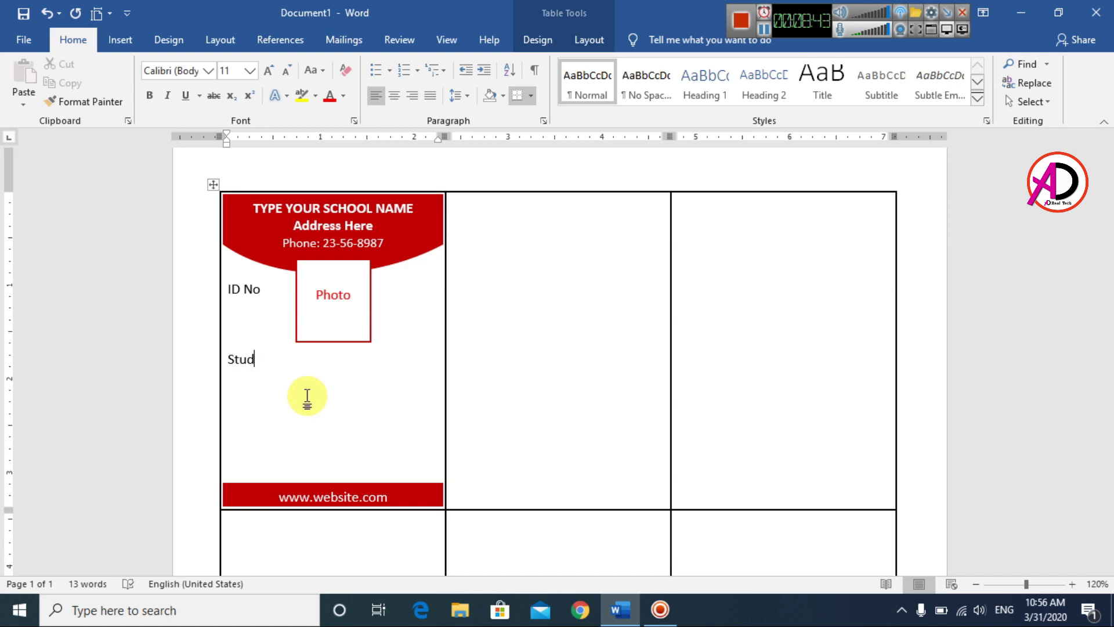
{"action": "type", "text": "neent name"}
Add 'Student Name:' and 'Address:' underscore blanks, correcting Addrss, then start 'Class:' and Sec.
{"action": "key", "text": "BackSpace"}
{"action": "key", "text": "BackSpace"}
{"action": "type", "text": "Name: _____________________ "}
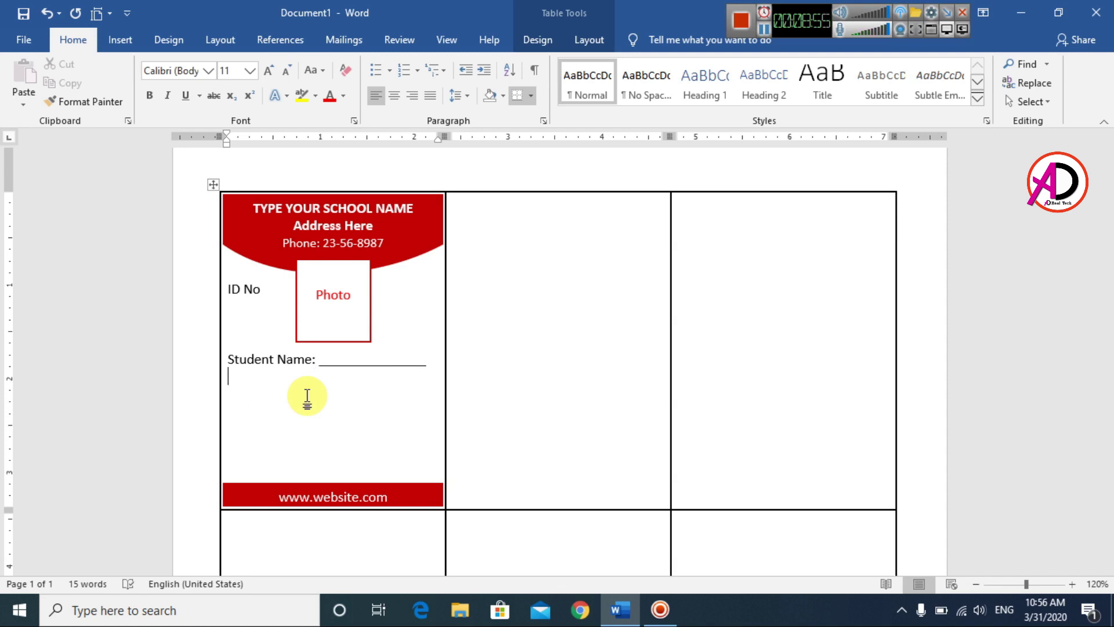
{"action": "type", "text": "Addrss: ______________"}
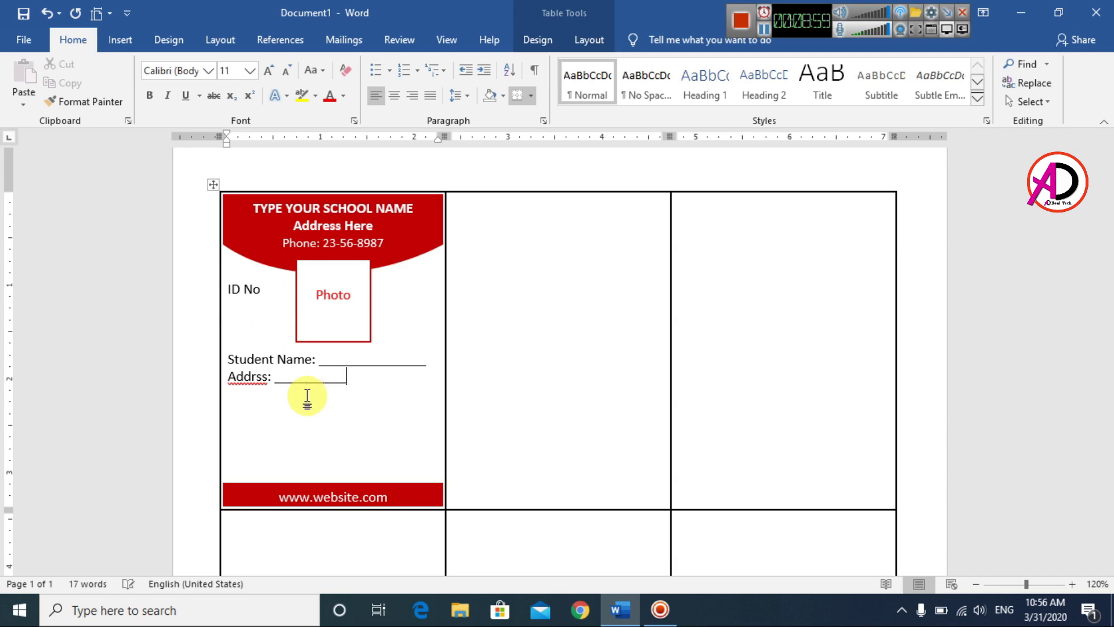
{"action": "right_click", "coordinate": [246, 376]}
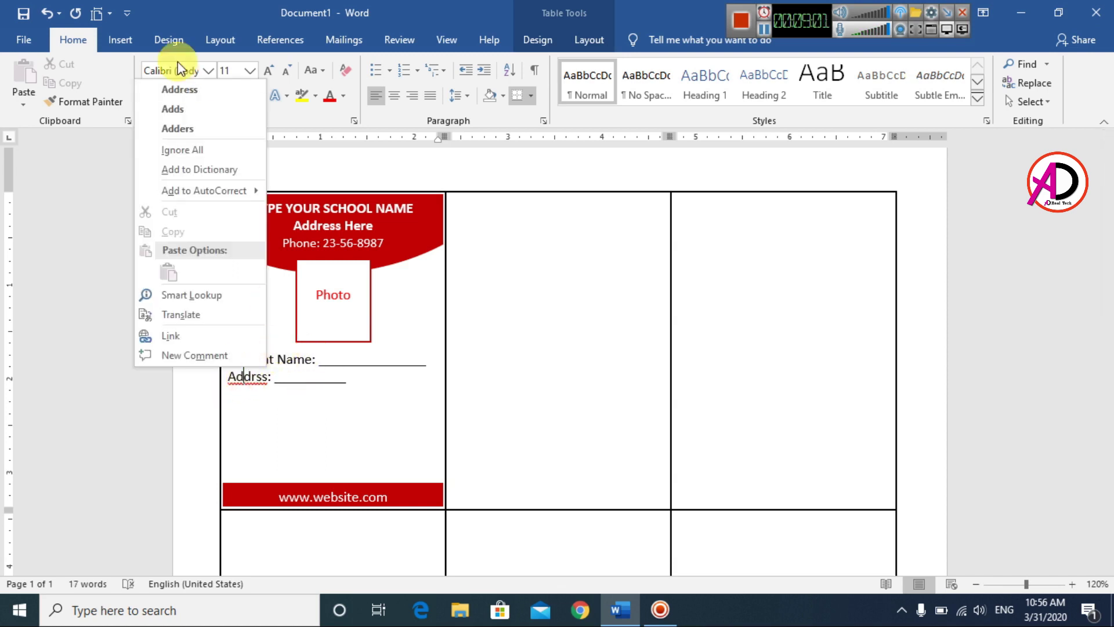
{"action": "left_click", "coordinate": [174, 88]}
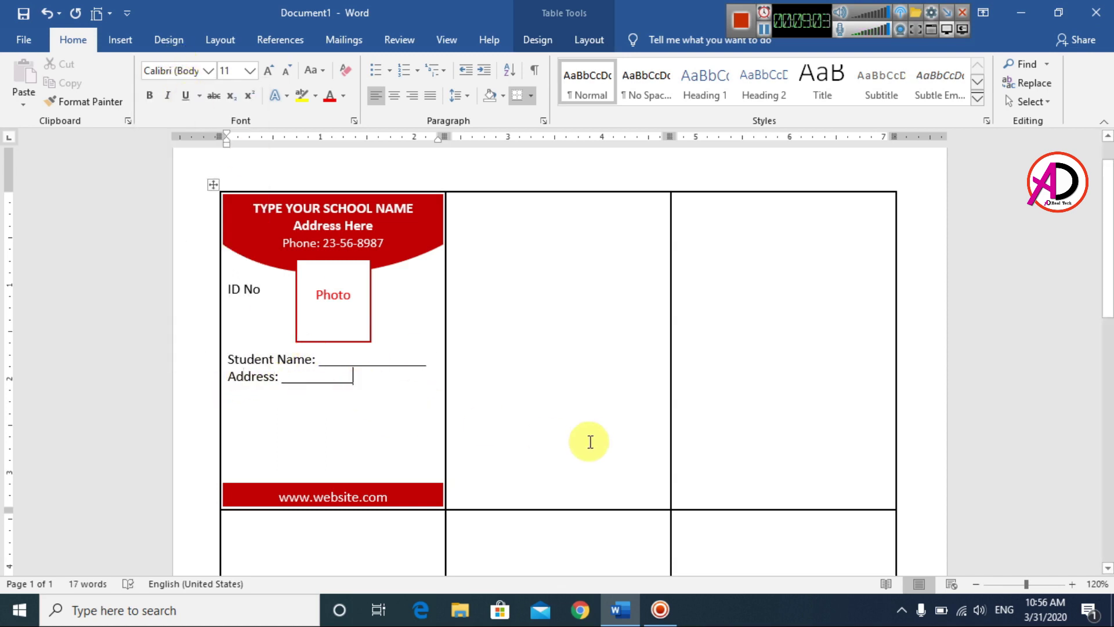
{"action": "type", "text": "________________________"}
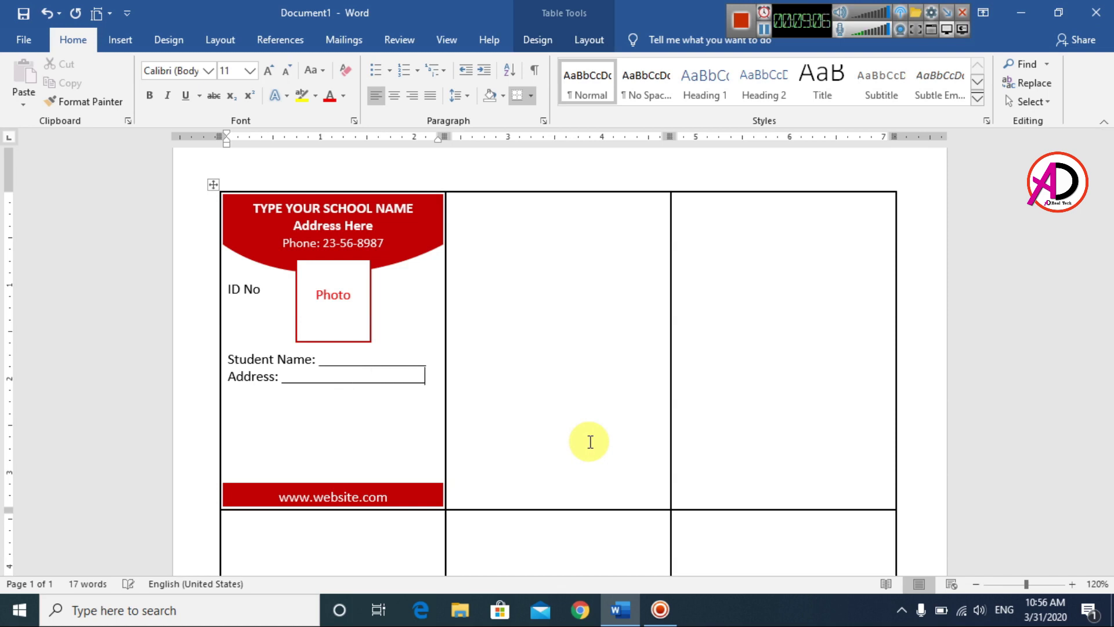
{"action": "key", "text": "Return"}
{"action": "type", "text": "Class: ____________Sec"}
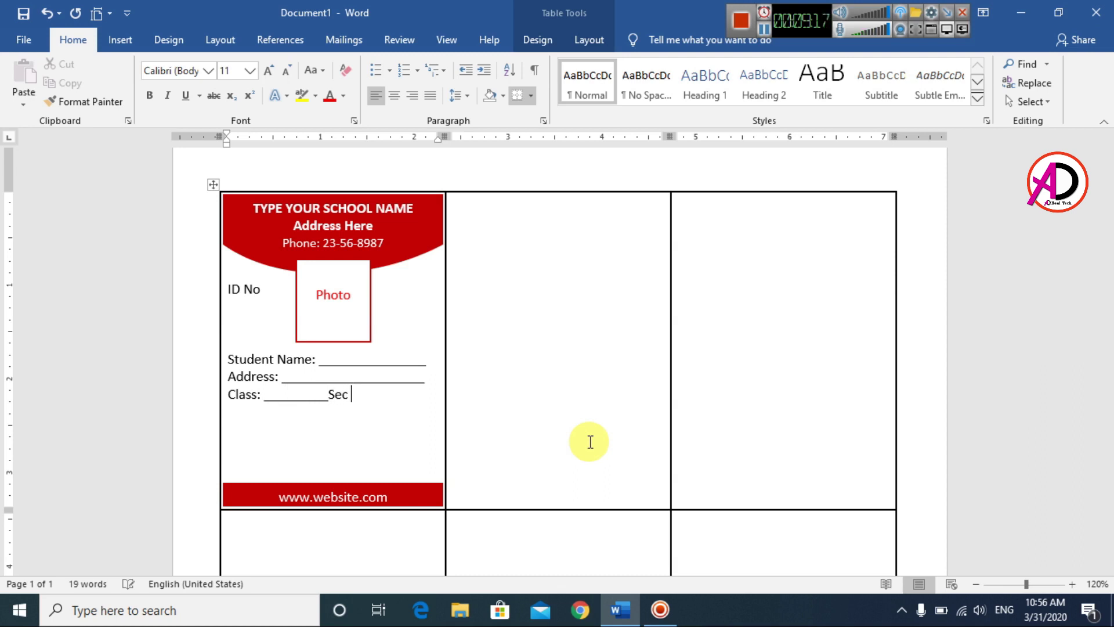
{"action": "key", "text": "BackSpace"}
Add the Sec blank plus 'Roll No.' and 'DOB:' fields with underscore lines.
{"action": "type", "text": ": ______________"}
{"action": "key", "text": "BackSpace"}
{"action": "key", "text": "Return"}
{"action": "type", "text": "Roll"}
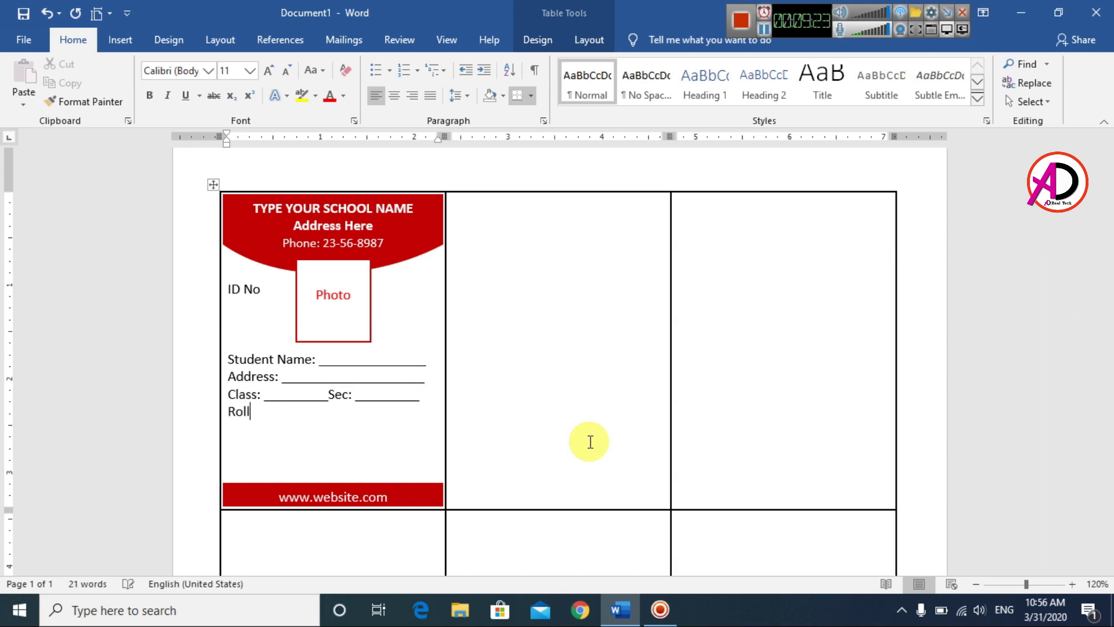
{"action": "type", "text": " No. __________Do"}
{"action": "key", "text": "BackSpace"}
{"action": "type", "text": "OFB"}
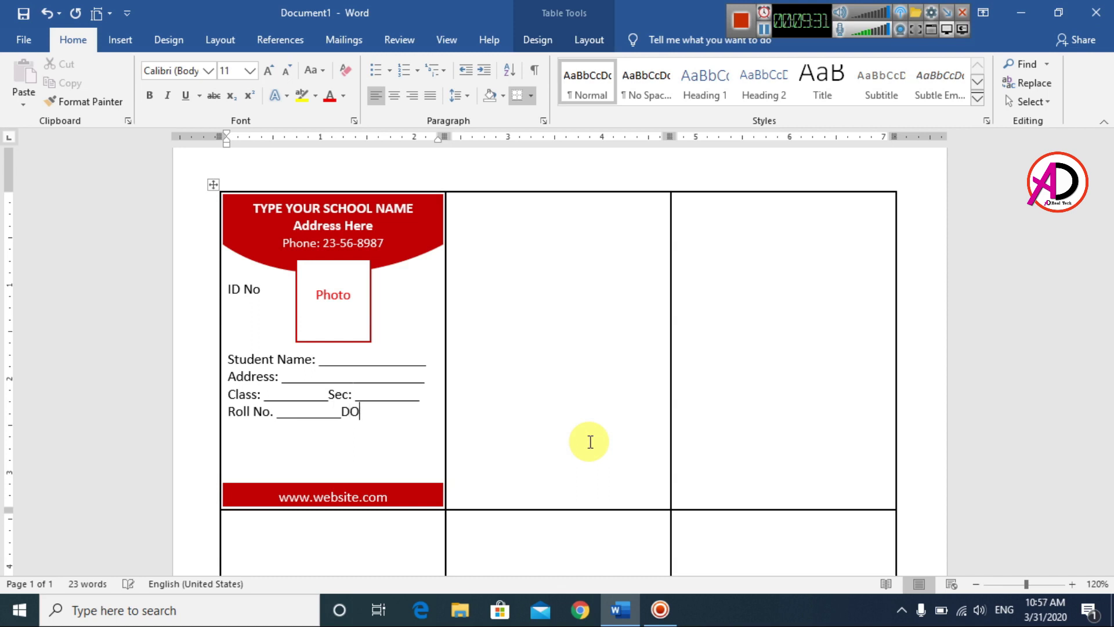
{"action": "key", "text": "BackSpace"}
{"action": "key", "text": "BackSpace"}
{"action": "type", "text": "B: ________"}
Add 'Issue Date:' and 'Valid Date:' fields with underscore blanks.
{"action": "key", "text": "Up"}
{"action": "type", "text": "_"}
{"action": "type", "text": "_"}
{"action": "type", "text": "Issude"}
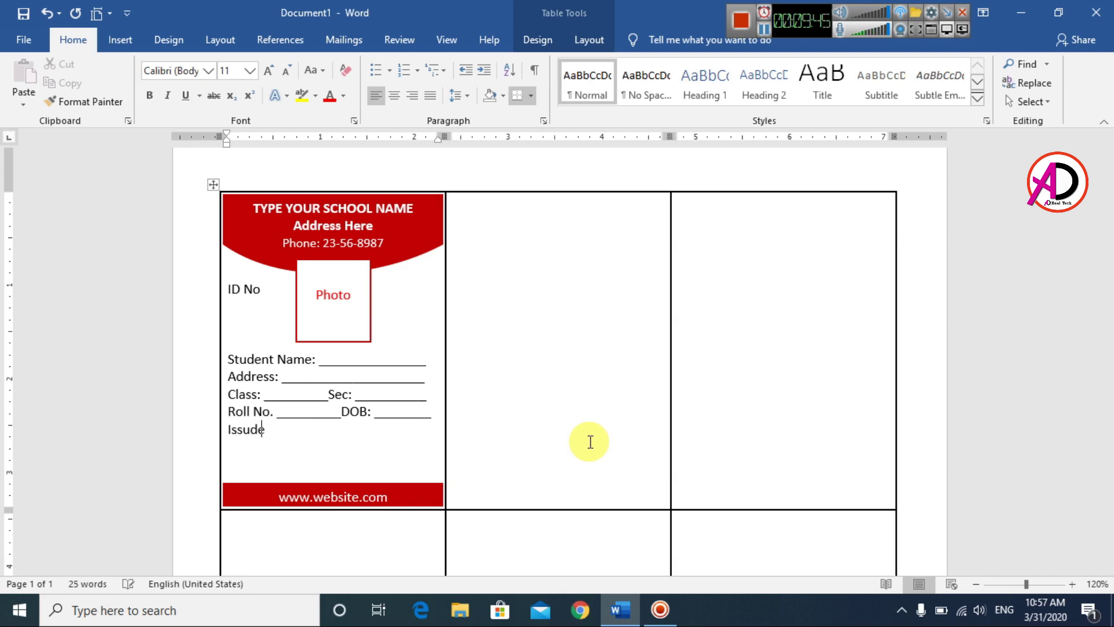
{"action": "type", "text": " Date: __________________"}
{"action": "key", "text": "Return"}
{"action": "type", "text": "Valid"}
{"action": "key", "text": "BackSpace"}
{"action": "key", "text": "BackSpace"}
{"action": "key", "text": "BackSpace"}
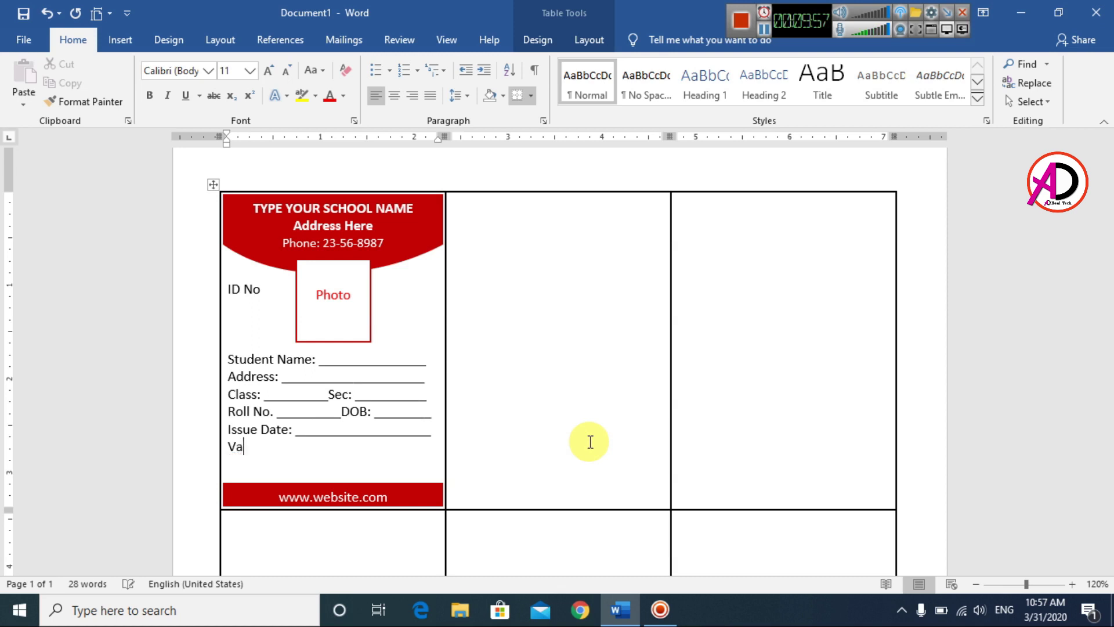
{"action": "type", "text": "lid Date:"}
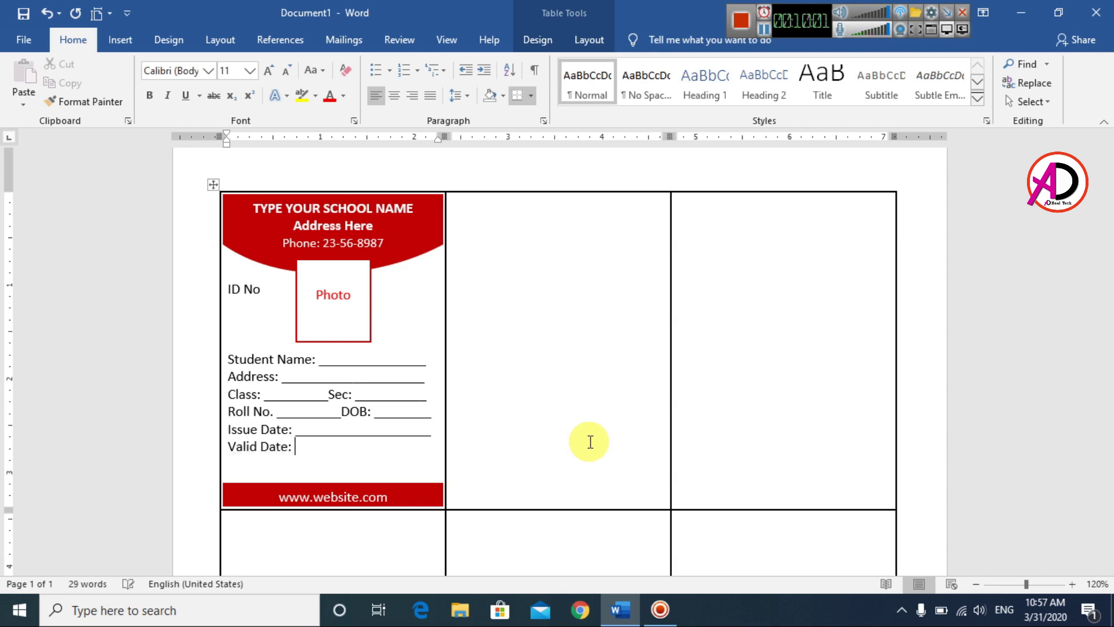
{"action": "type", "text": " _____________________"}
Shorten the Address, DOB, Issue Date and Valid Date underscore lines by one character each.
{"action": "left_click", "coordinate": [427, 376]}
{"action": "type", "text": "___"}
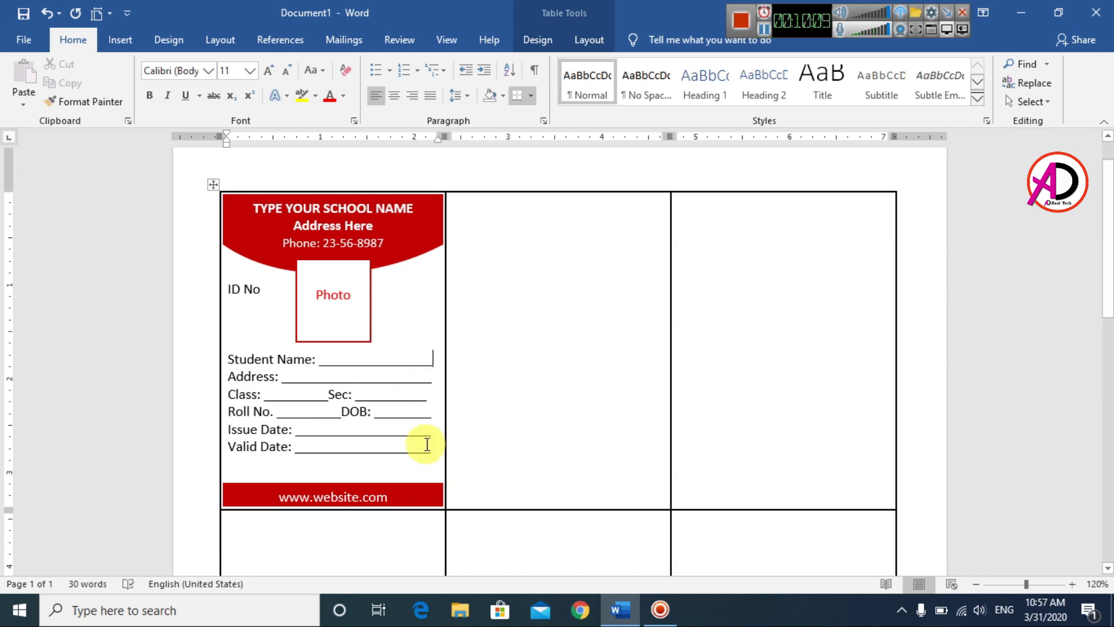
{"action": "key", "text": "BackSpace"}
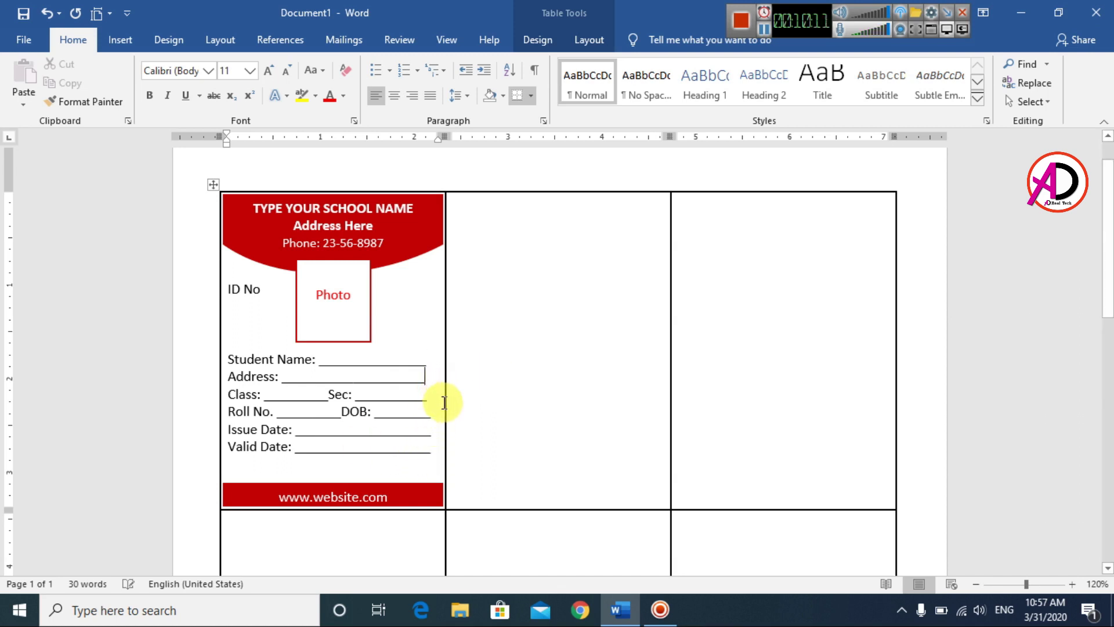
{"action": "left_click", "coordinate": [433, 421]}
{"action": "key", "text": "BackSpace"}
{"action": "left_click", "coordinate": [435, 415]}
{"action": "key", "text": "BackSpace"}
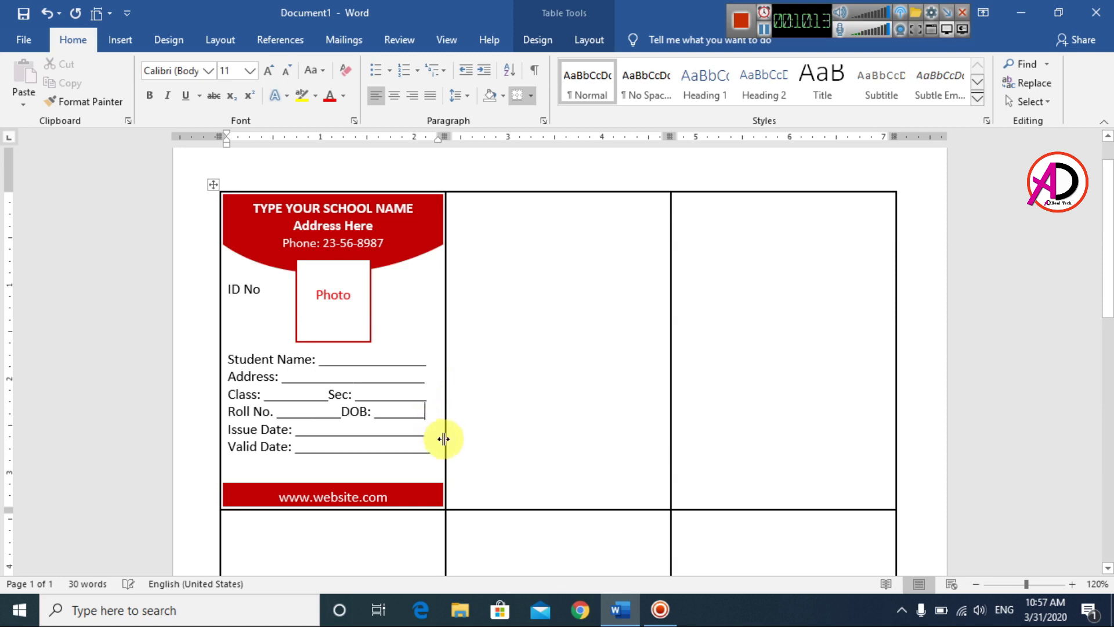
{"action": "left_click", "coordinate": [402, 453]}
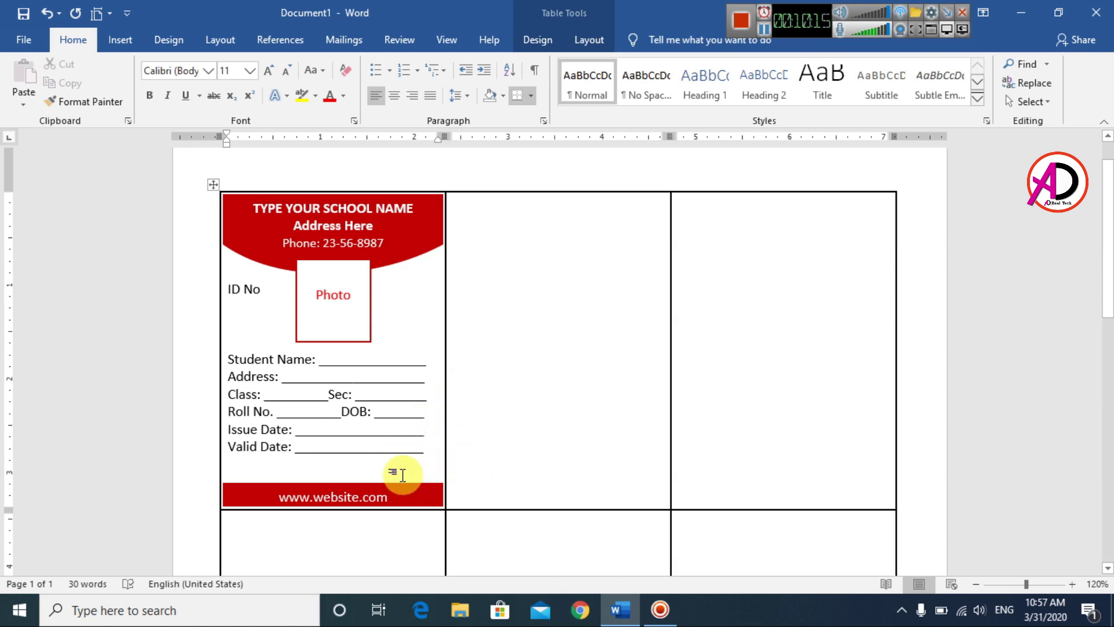
{"action": "key", "text": "BackSpace"}
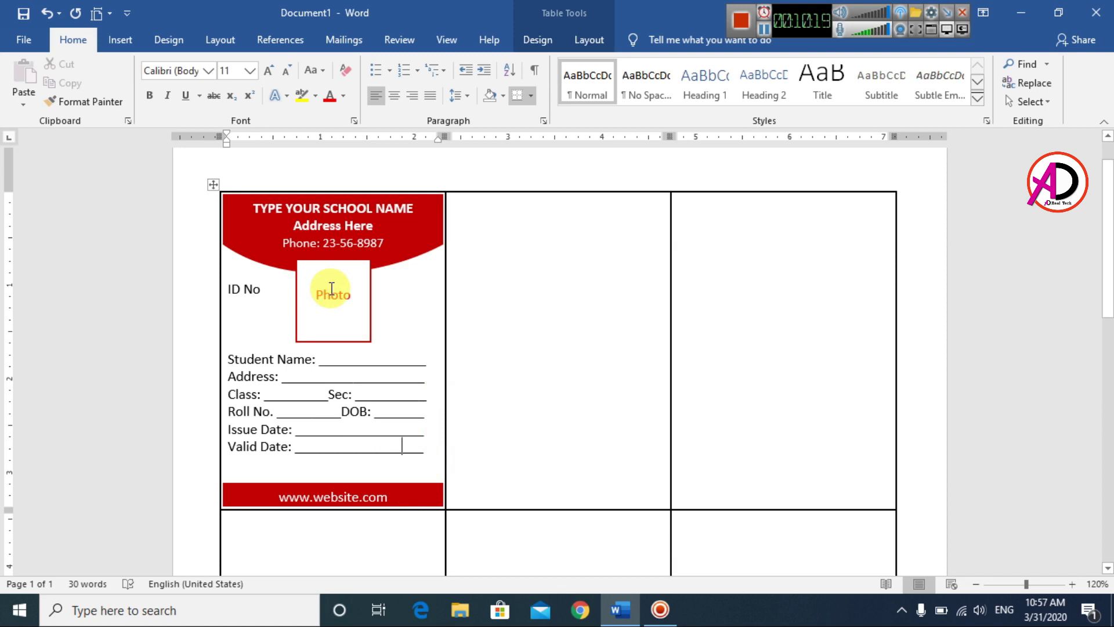
{"action": "left_click", "coordinate": [525, 240]}
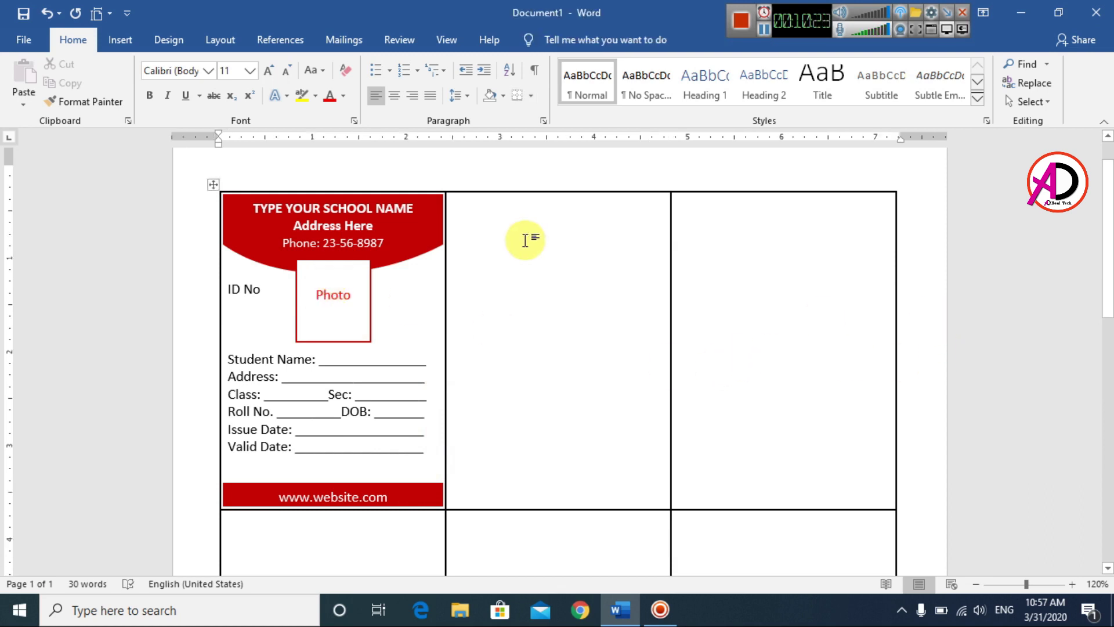
Launch Excel from the Windows Run box.
{"action": "key", "text": "super+r"}
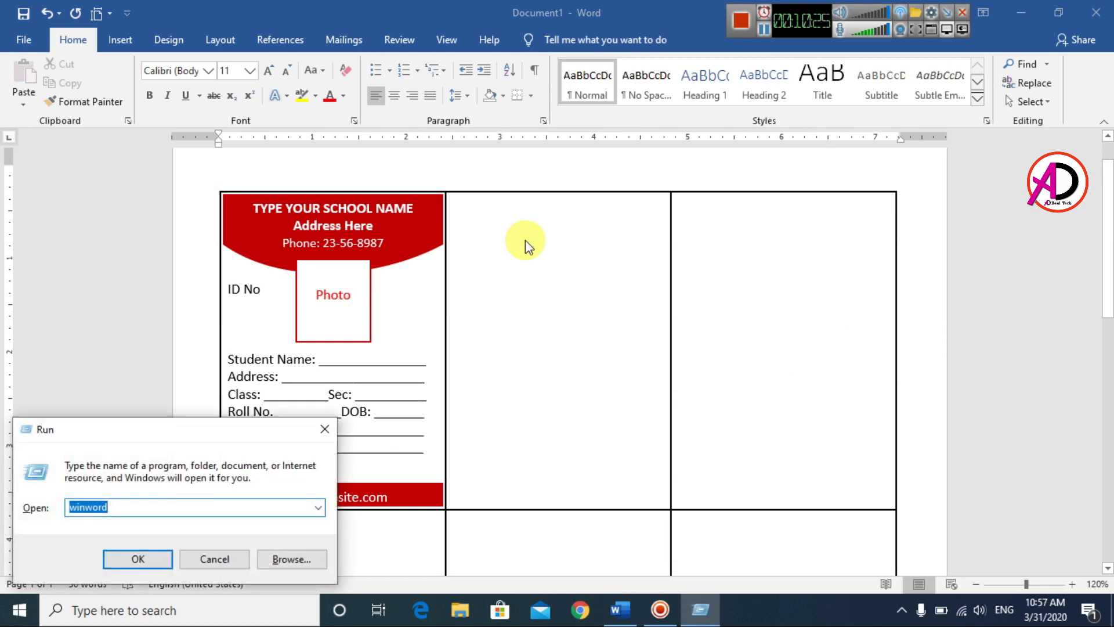
{"action": "type", "text": "Ex"}
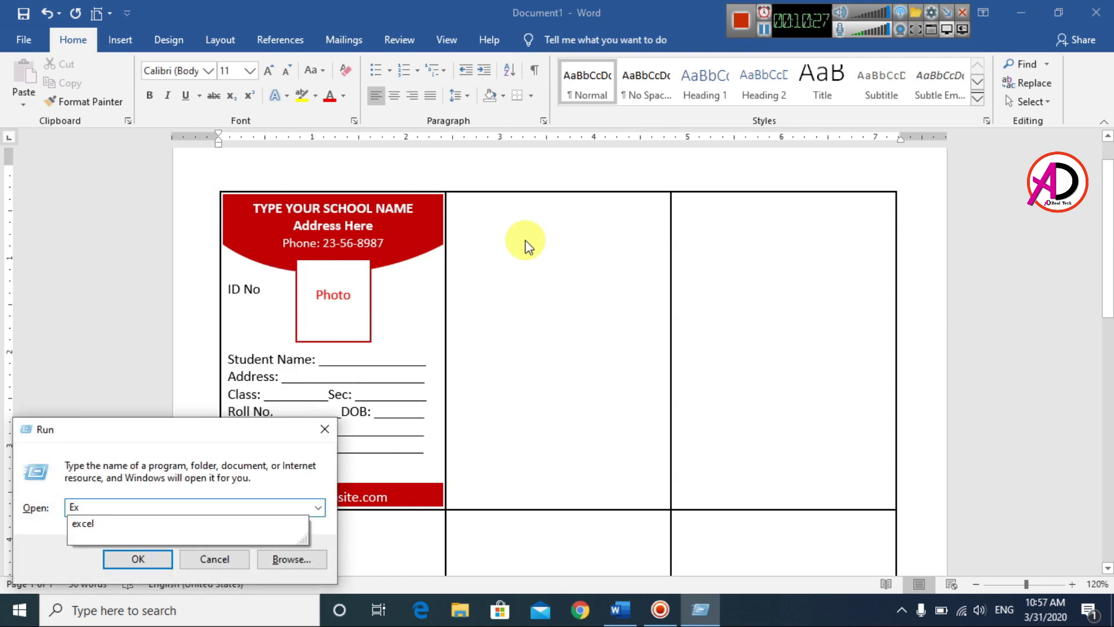
{"action": "key", "text": "Down"}
{"action": "key", "text": "Return"}
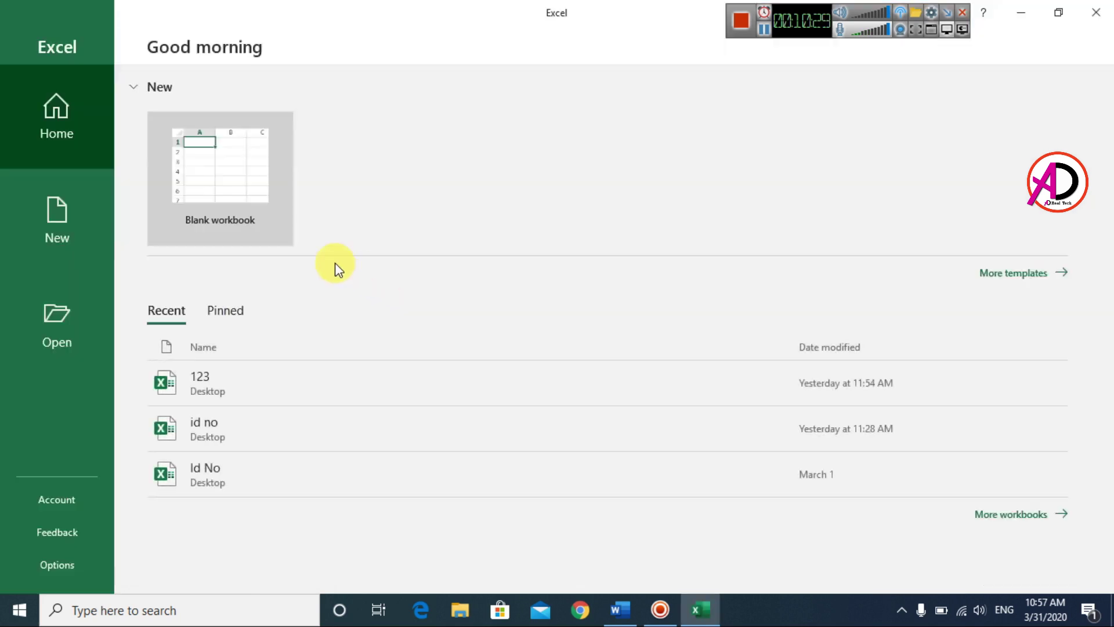
In a blank workbook, enter the heading 'ID No' in A1 and fill A2:A10 with 1 to 9.
{"action": "left_click", "coordinate": [241, 167]}
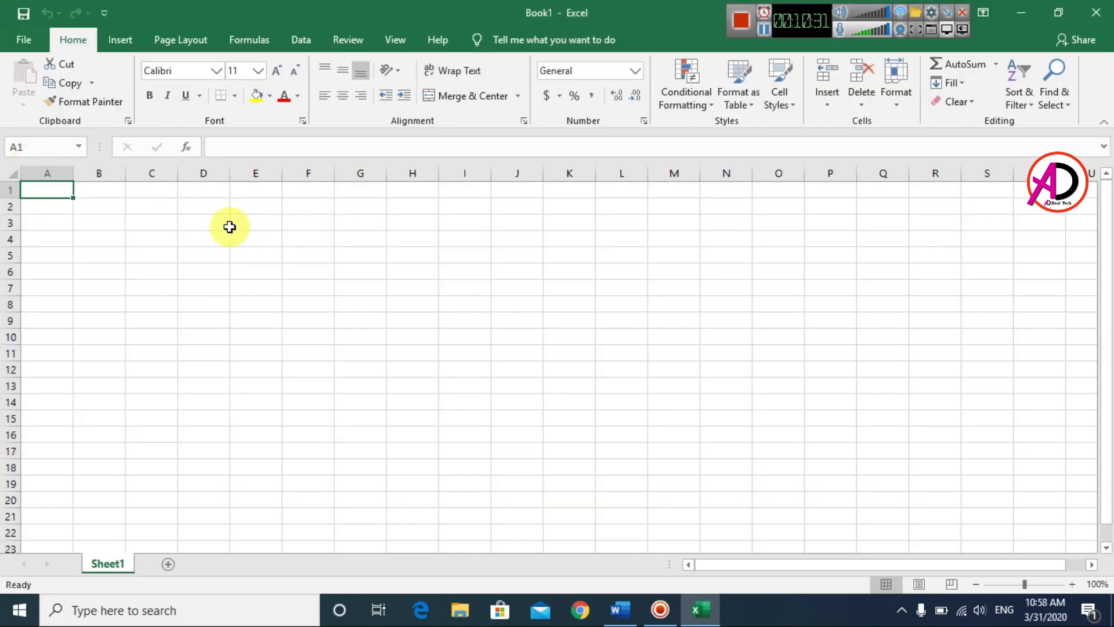
{"action": "type", "text": "I"}
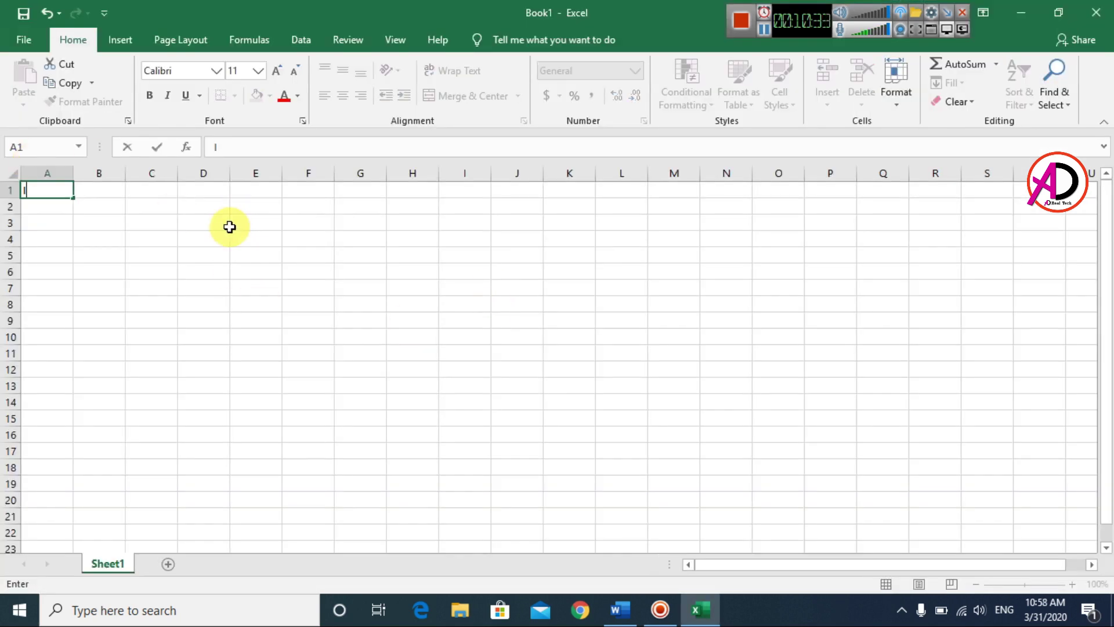
{"action": "type", "text": "D n"}
{"action": "key", "text": "BackSpace"}
{"action": "type", "text": "No"}
{"action": "key", "text": "Return"}
{"action": "type", "text": "1"}
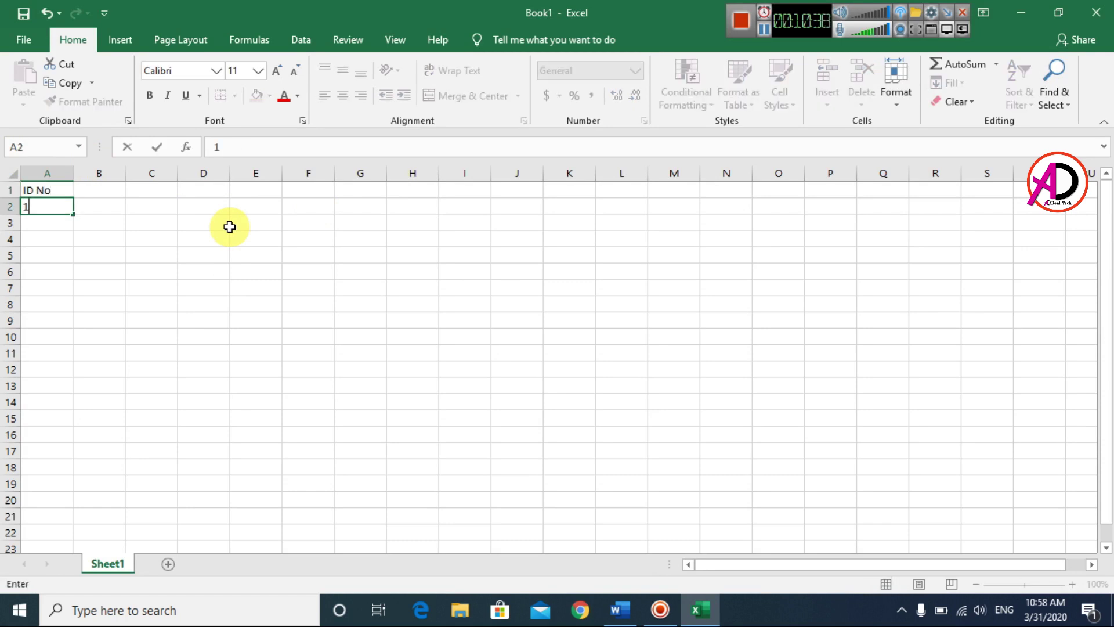
{"action": "left_click", "coordinate": [75, 211]}
{"action": "left_click_drag", "start_coordinate": [73, 214], "coordinate": [74, 347]}
{"action": "left_click", "coordinate": [176, 265]}
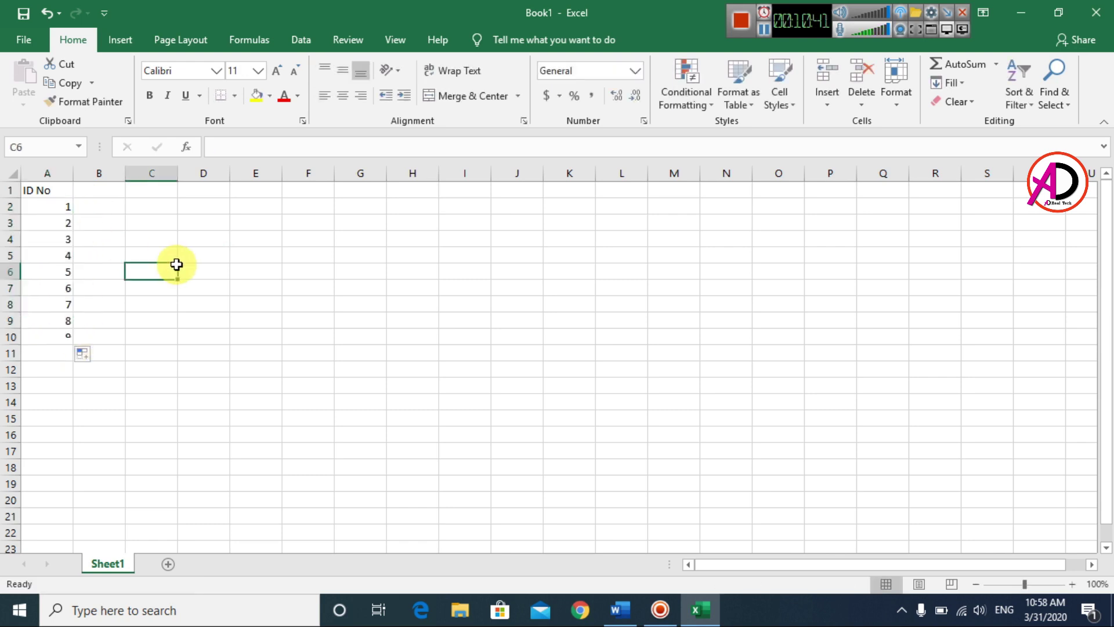
Save the workbook to the Desktop as 'Id Card' and return to Word.
{"action": "left_click", "coordinate": [22, 40]}
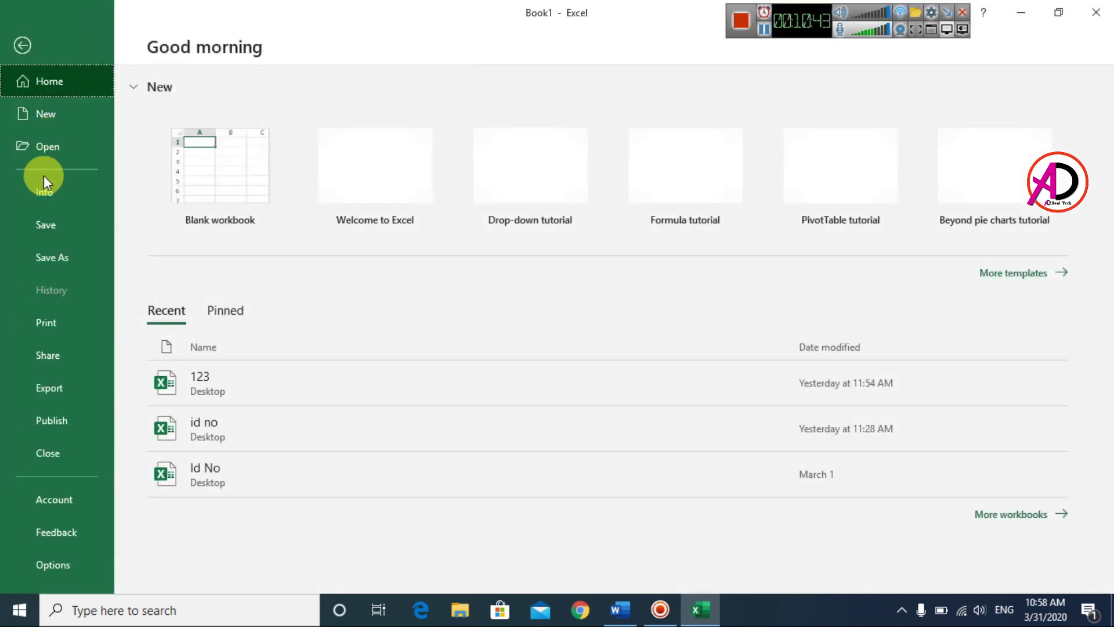
{"action": "left_click", "coordinate": [55, 256]}
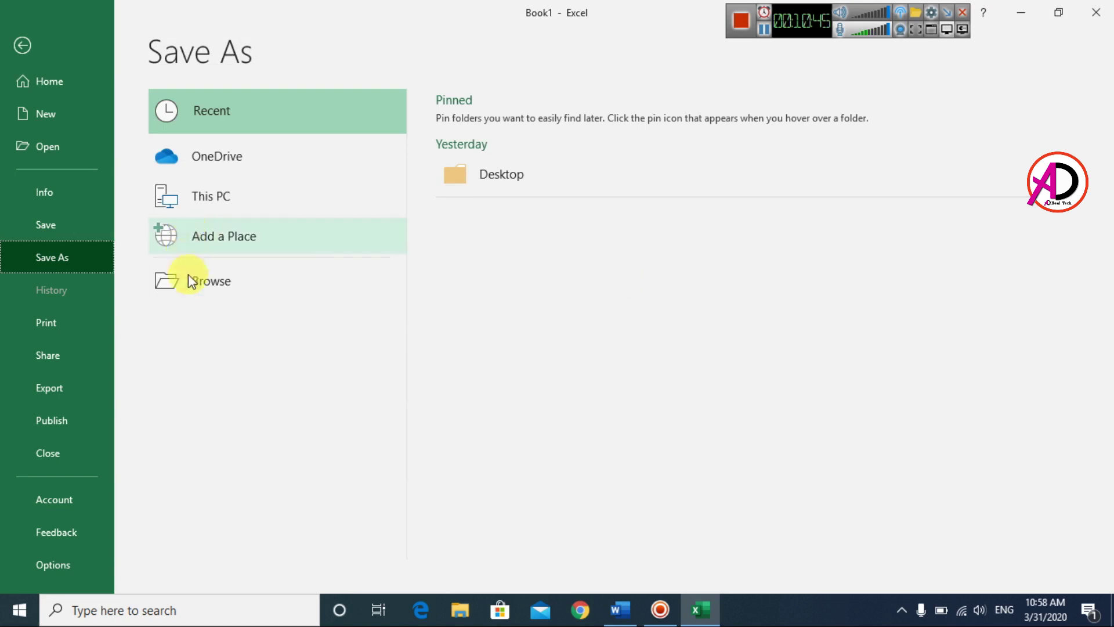
{"action": "left_click", "coordinate": [192, 281]}
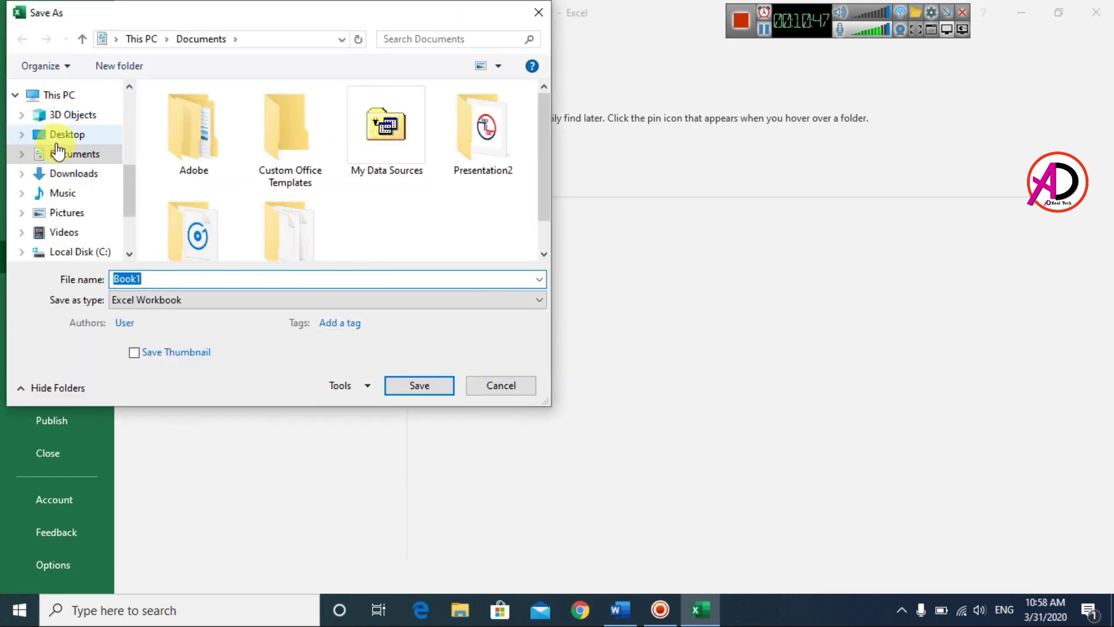
{"action": "left_click", "coordinate": [57, 142]}
{"action": "key", "text": "BackSpace"}
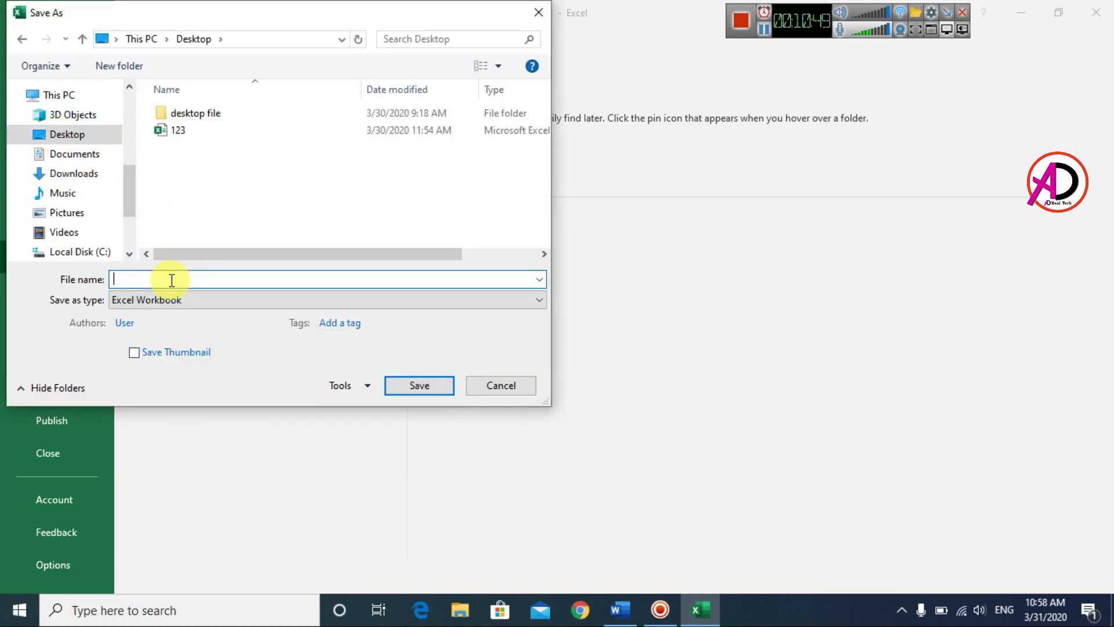
{"action": "type", "text": "ld CAR"}
{"action": "key", "text": "BackSpace"}
{"action": "key", "text": "BackSpace"}
{"action": "left_click", "coordinate": [424, 387]}
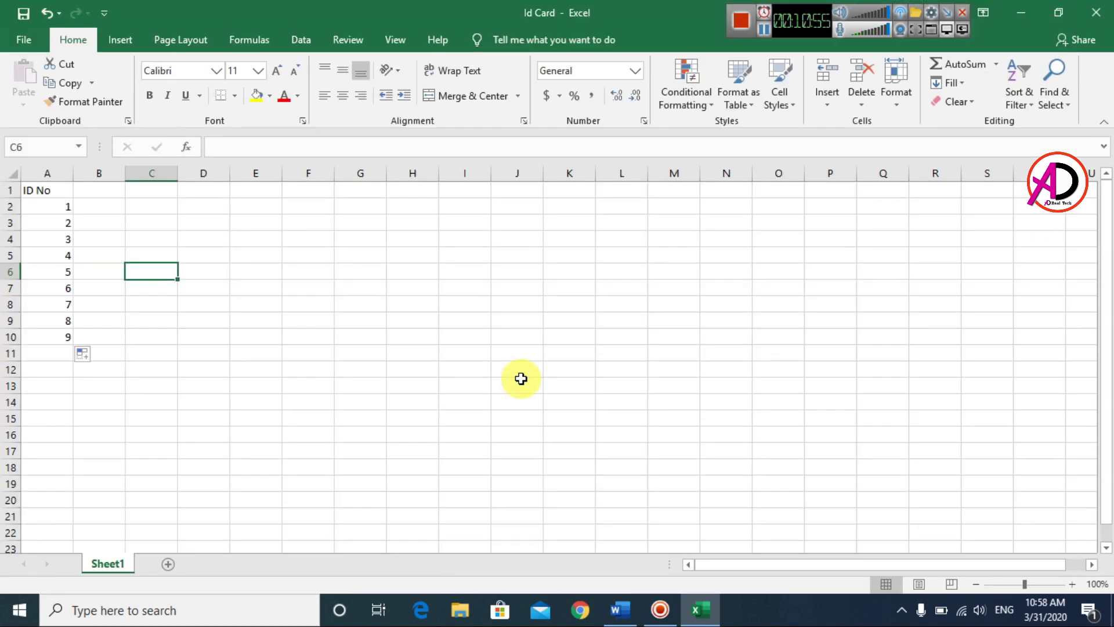
{"action": "left_click", "coordinate": [616, 608]}
With the cursor after ID No, choose the Desktop 'Id Card' workbook as the existing recipient list.
{"action": "scroll", "coordinate": [565, 386], "scroll_direction": "down", "scroll_amount": 1}
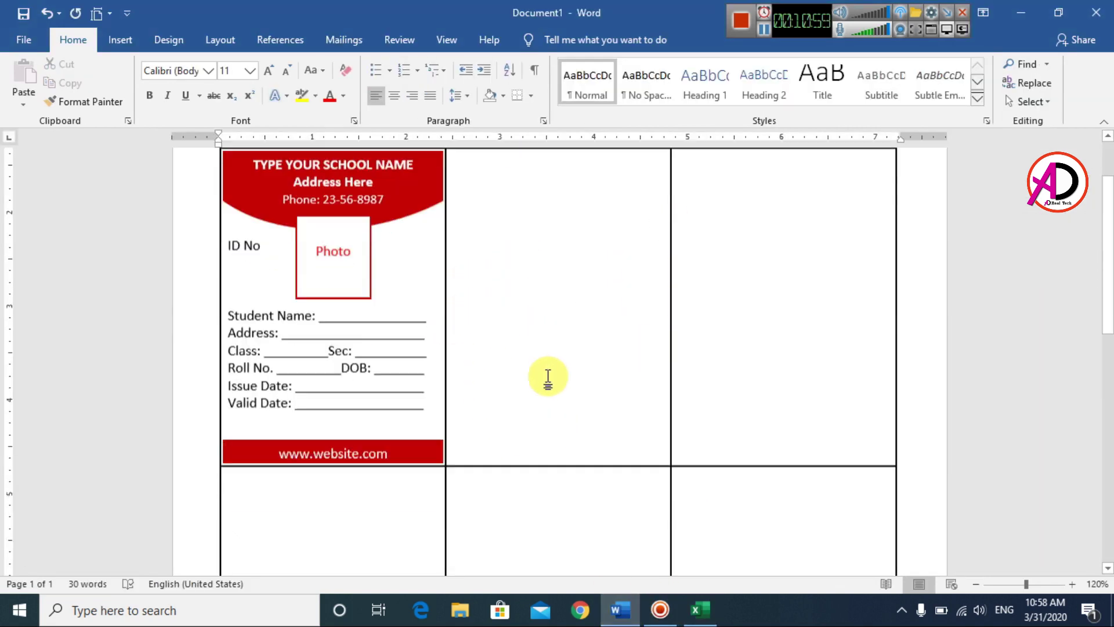
{"action": "scroll", "coordinate": [545, 378], "scroll_direction": "up", "scroll_amount": 2}
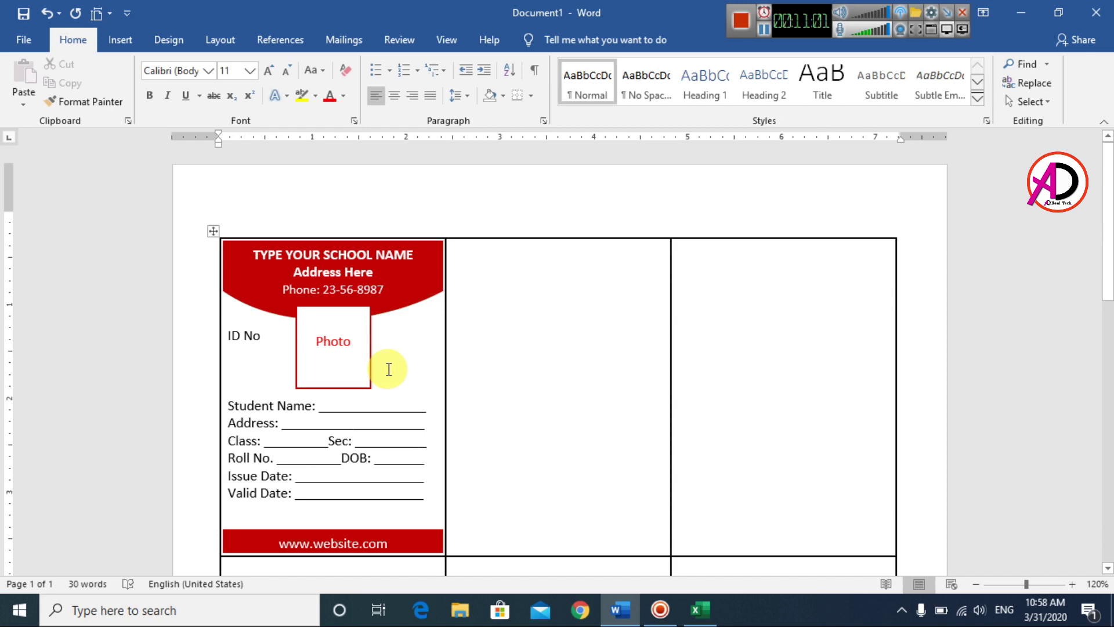
{"action": "left_click", "coordinate": [279, 333]}
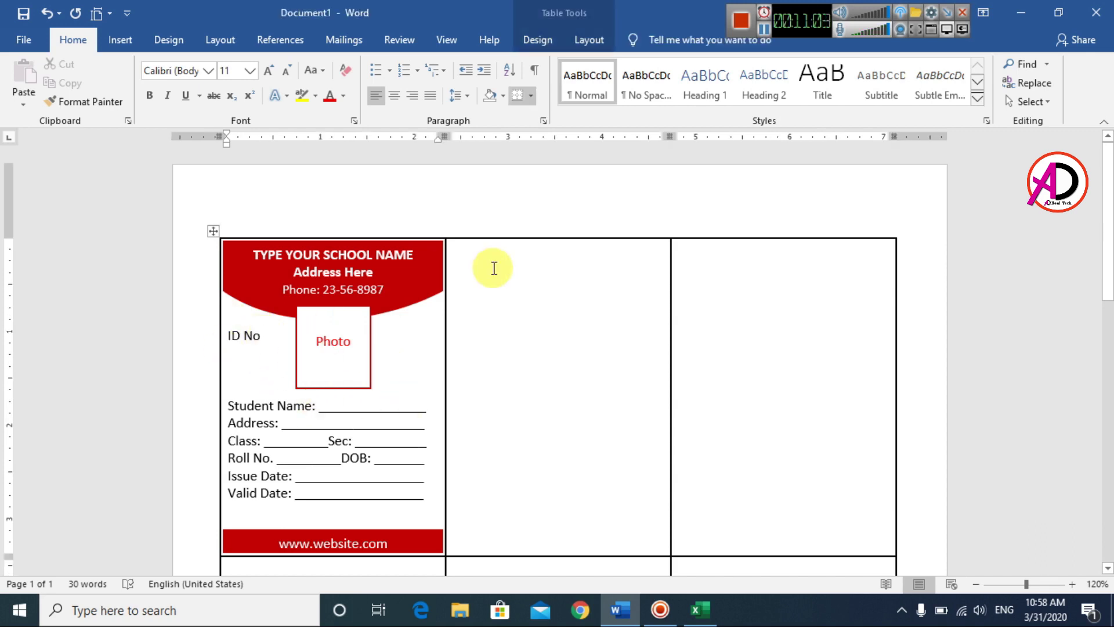
{"action": "left_click", "coordinate": [329, 39]}
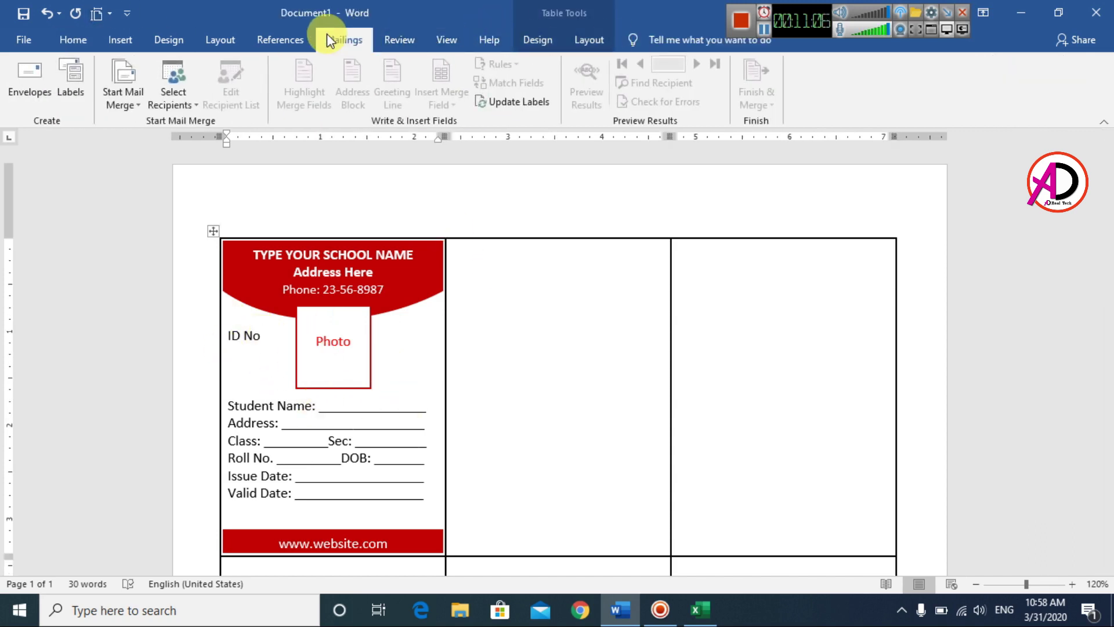
{"action": "left_click", "coordinate": [174, 98]}
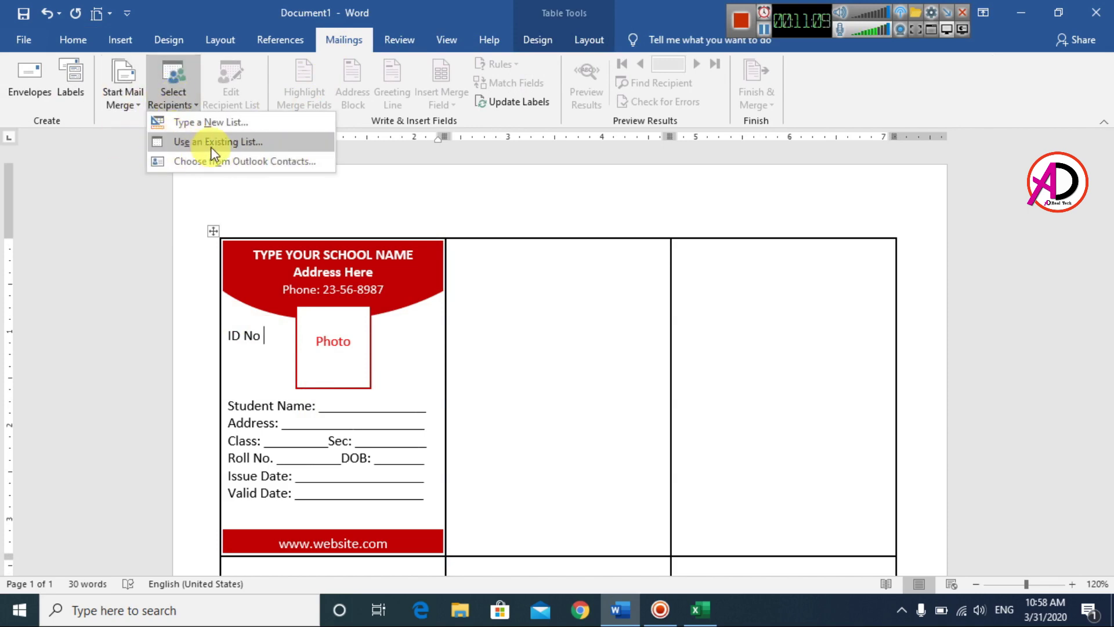
{"action": "left_click", "coordinate": [248, 148]}
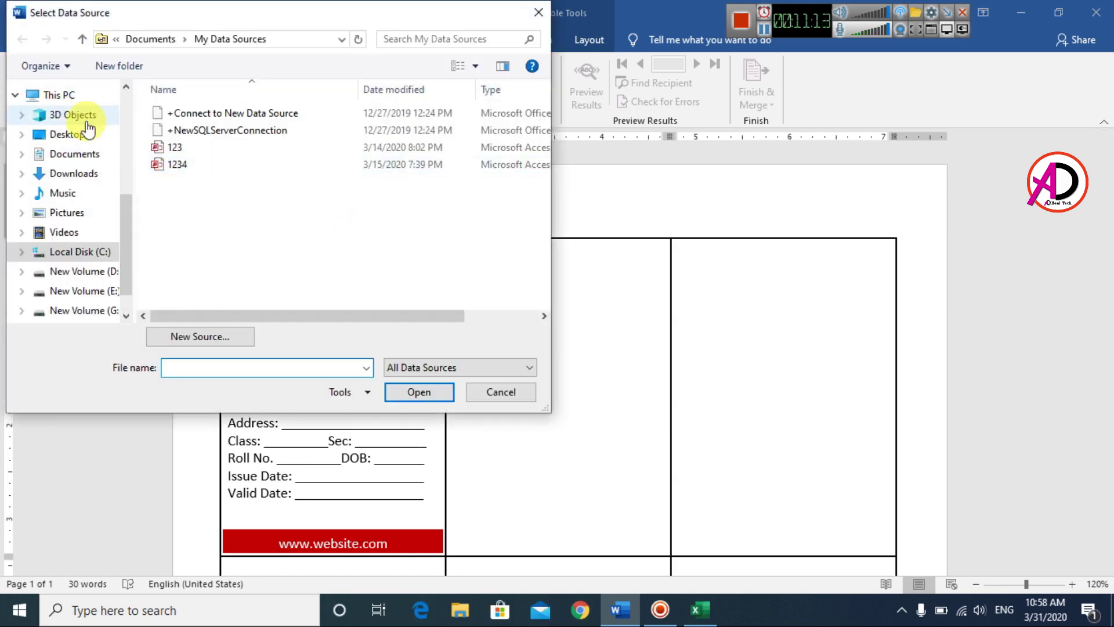
{"action": "left_click", "coordinate": [65, 135]}
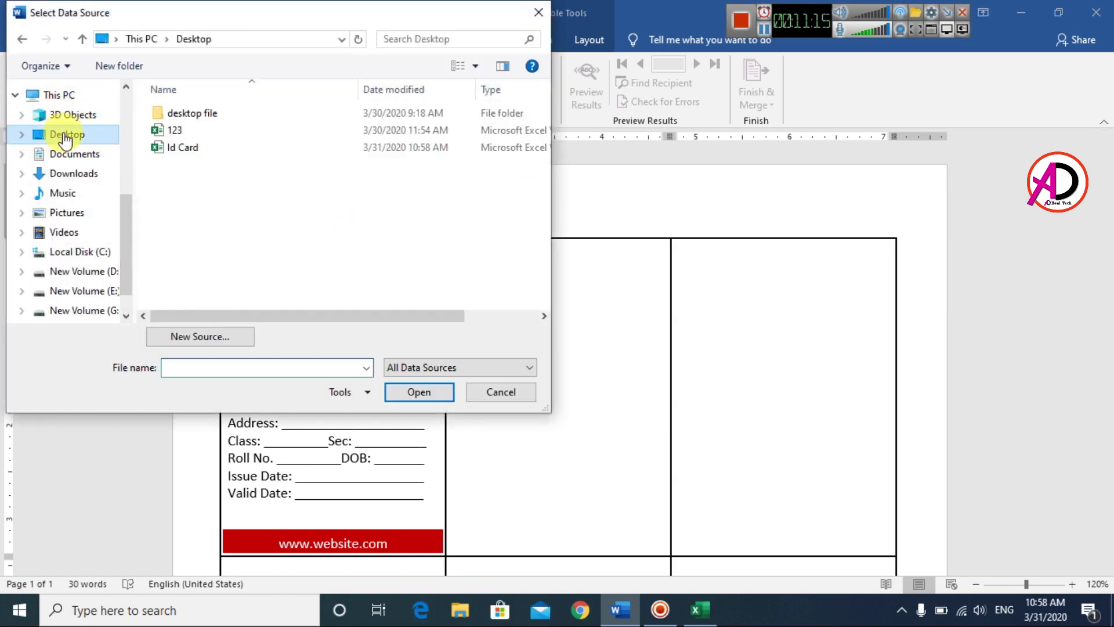
{"action": "left_click", "coordinate": [177, 150]}
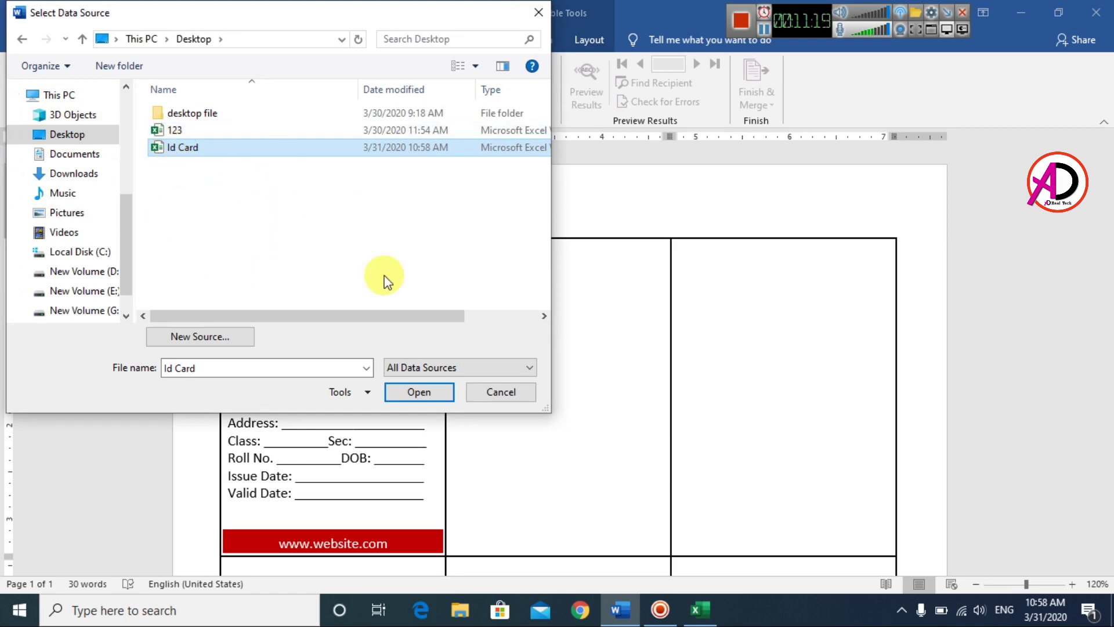
{"action": "left_click", "coordinate": [420, 392]}
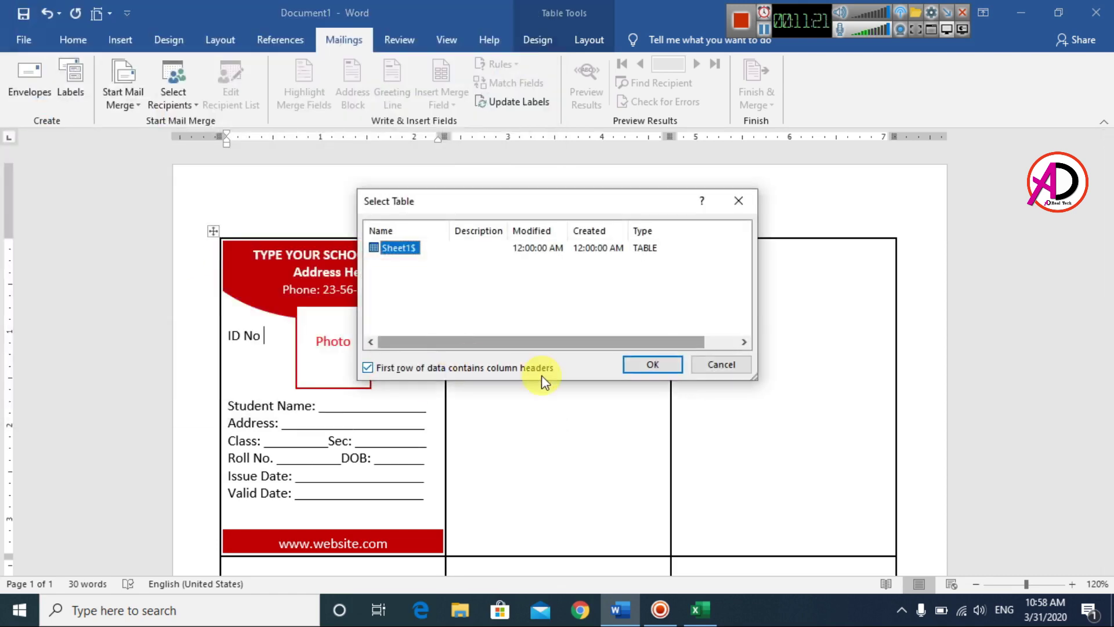
Confirm the Sheet1$ table and insert the ID_No merge field after ID No.
{"action": "left_click", "coordinate": [652, 364]}
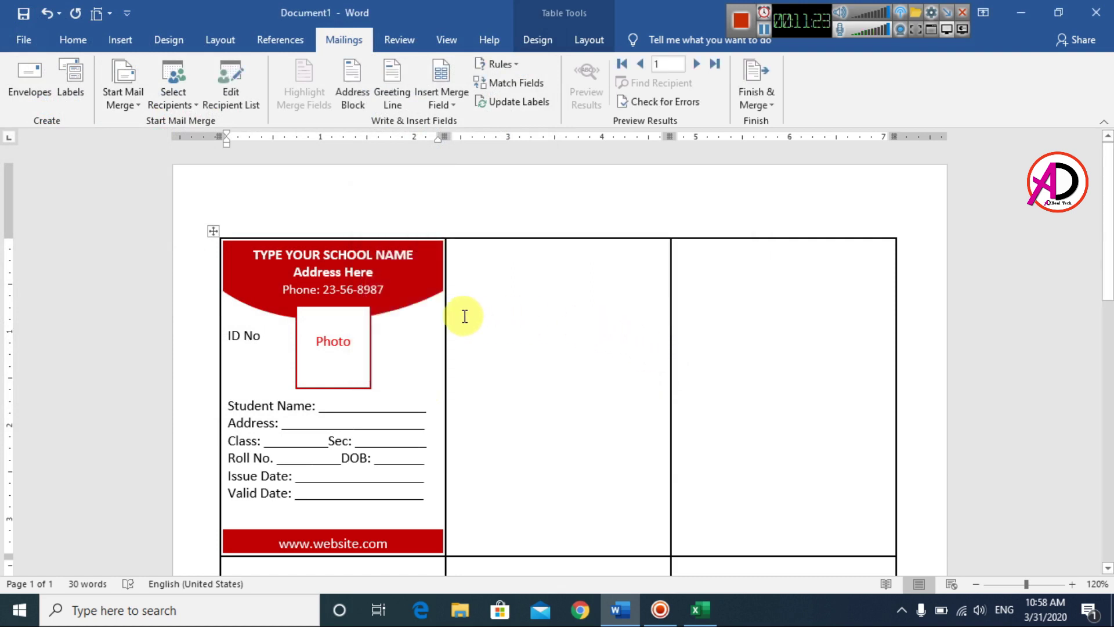
{"action": "left_click", "coordinate": [451, 106]}
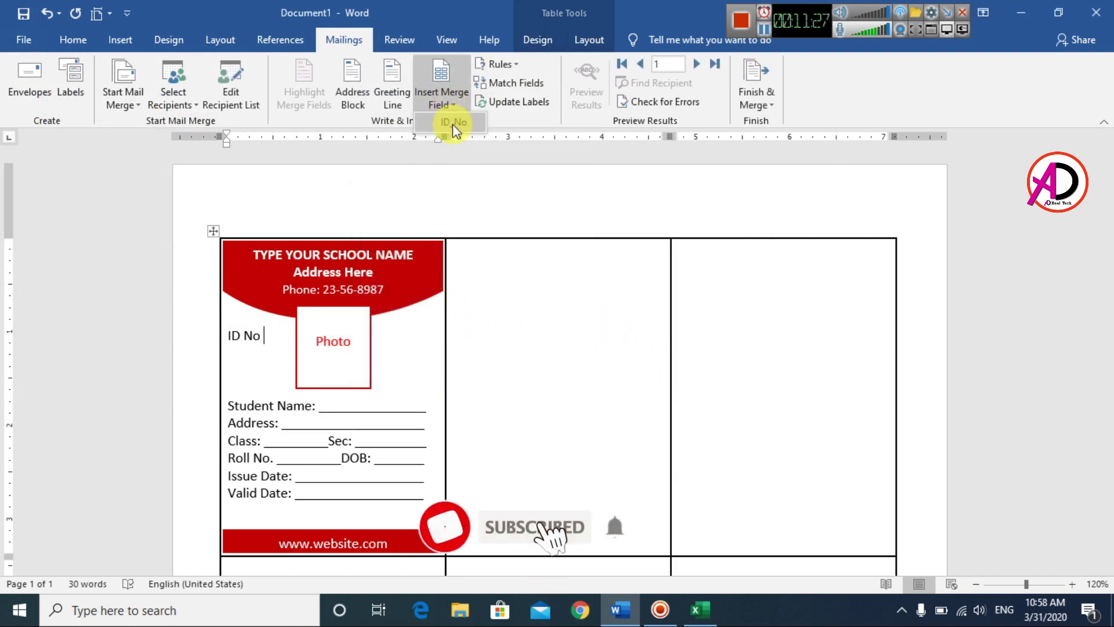
{"action": "left_click", "coordinate": [524, 295]}
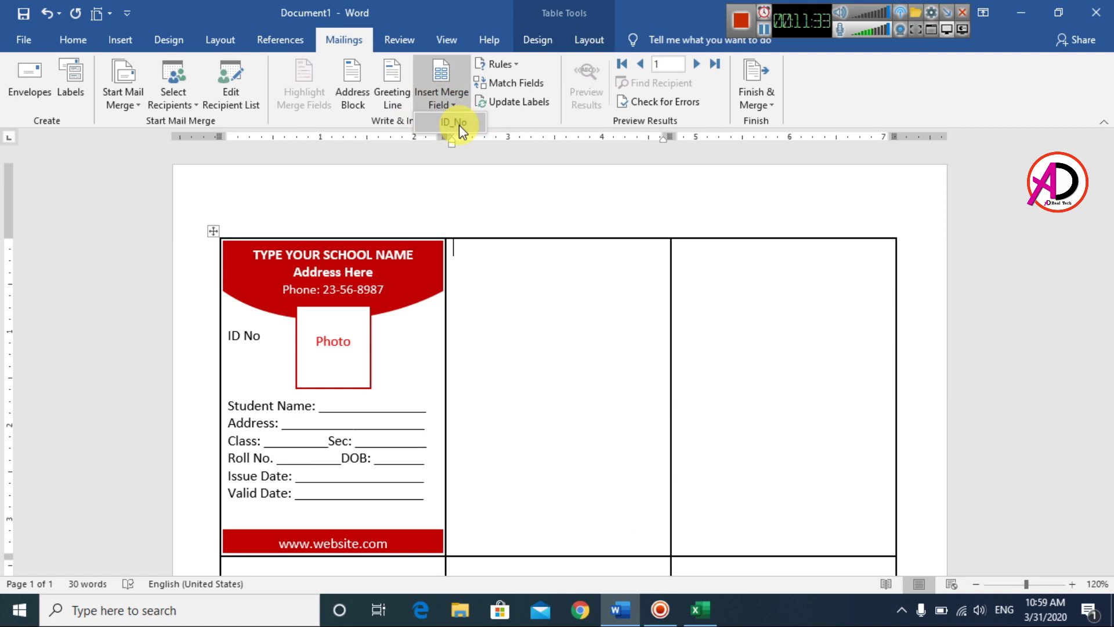
{"action": "left_click", "coordinate": [458, 124]}
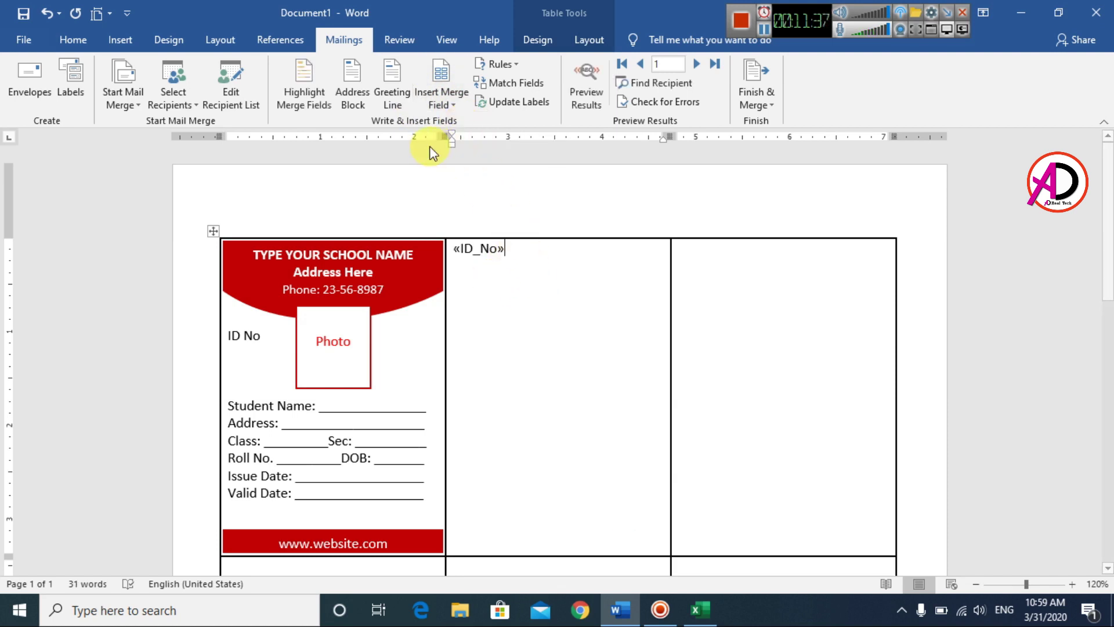
Update the labels so every cell repeats the ID card design.
{"action": "left_click", "coordinate": [517, 104]}
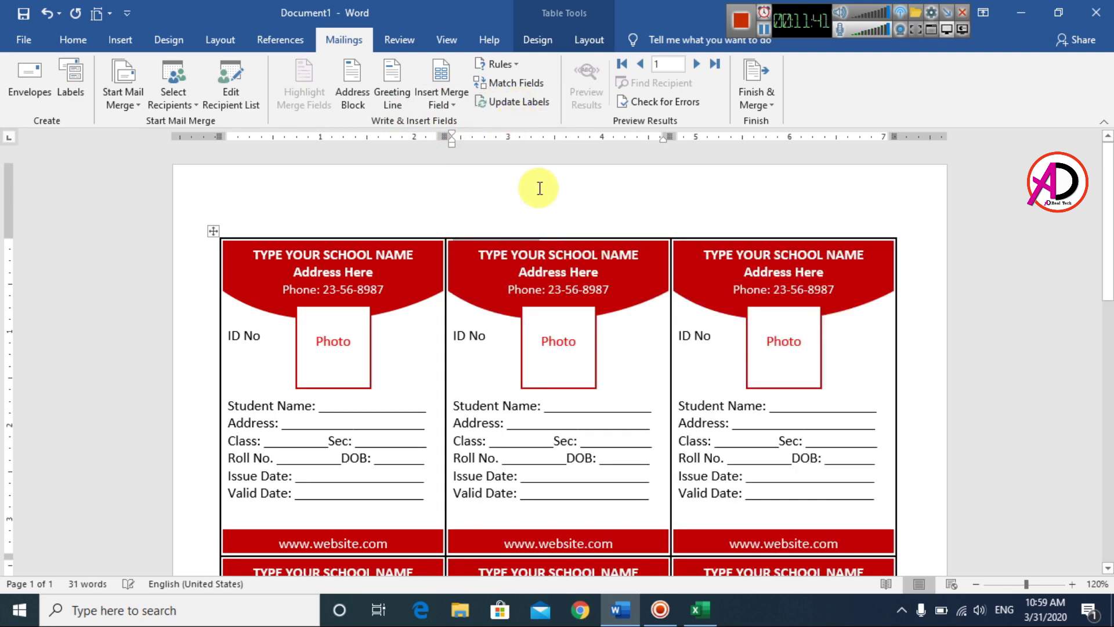
{"action": "scroll", "coordinate": [671, 360], "scroll_direction": "down", "scroll_amount": 10}
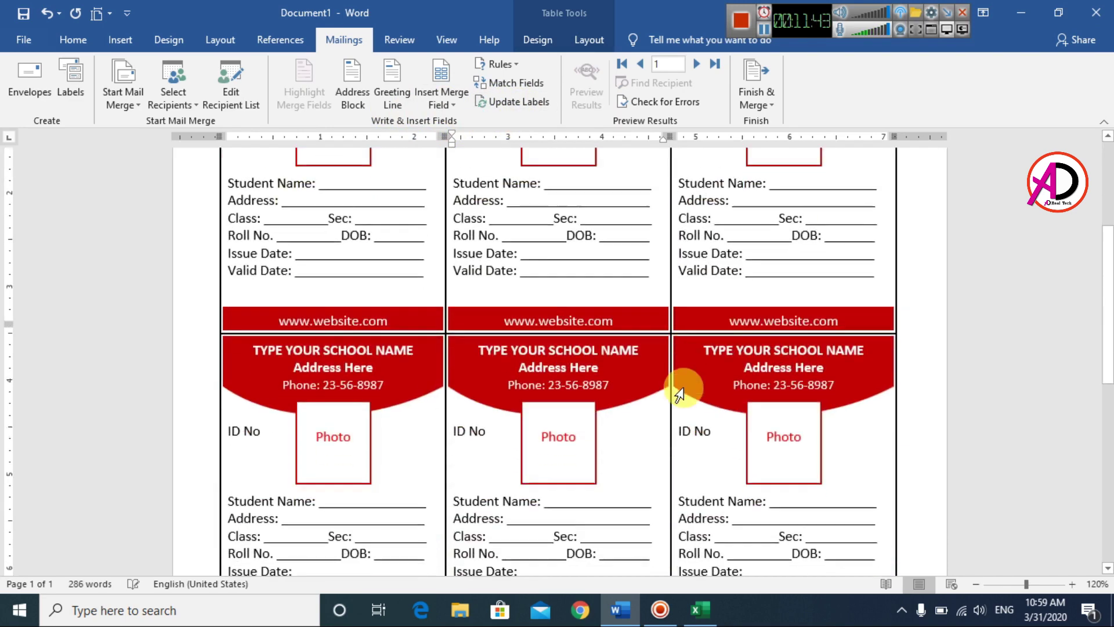
{"action": "scroll", "coordinate": [675, 458], "scroll_direction": "up", "scroll_amount": 3}
{"action": "scroll", "coordinate": [675, 458], "scroll_direction": "up", "scroll_amount": 4}
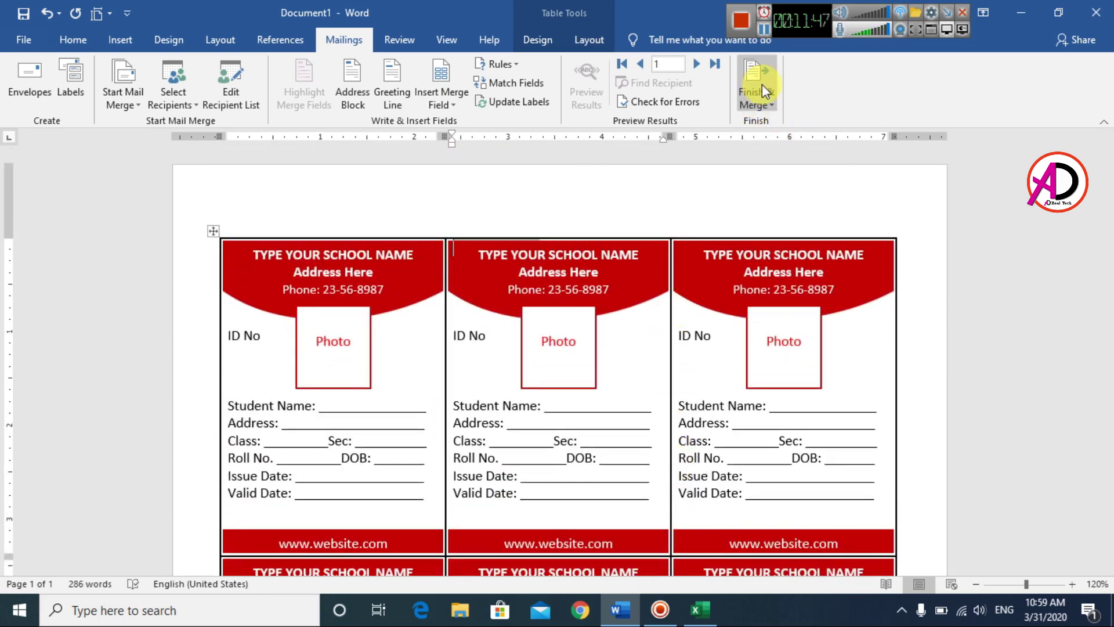
Finish the merge with Edit Individual Documents, merging all records into a new document.
{"action": "left_click", "coordinate": [761, 84]}
{"action": "left_click", "coordinate": [782, 123]}
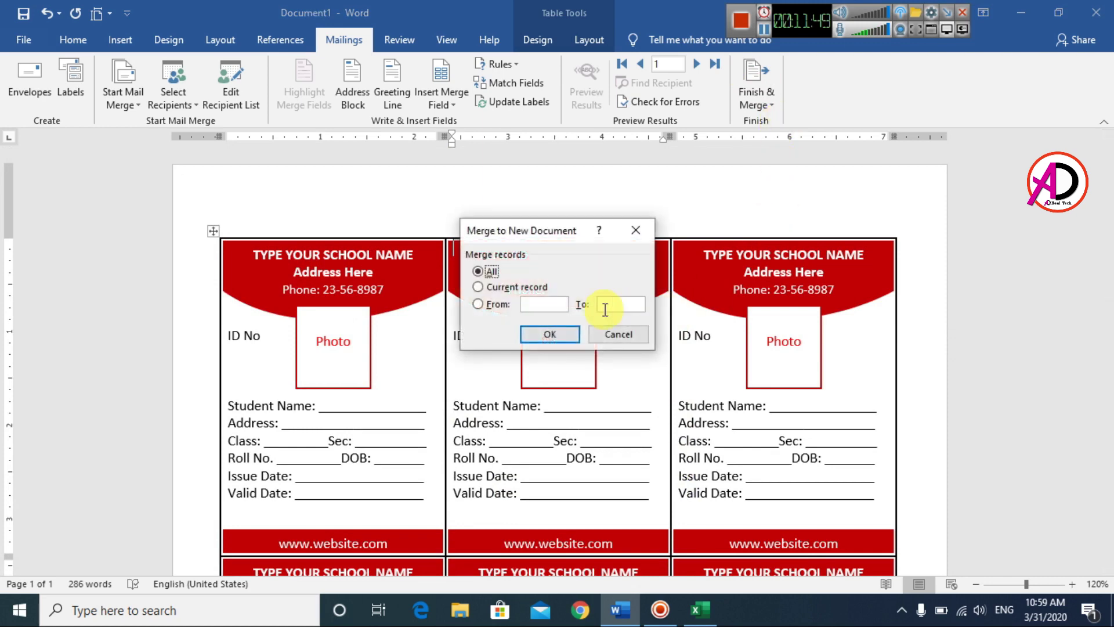
{"action": "left_click", "coordinate": [558, 336]}
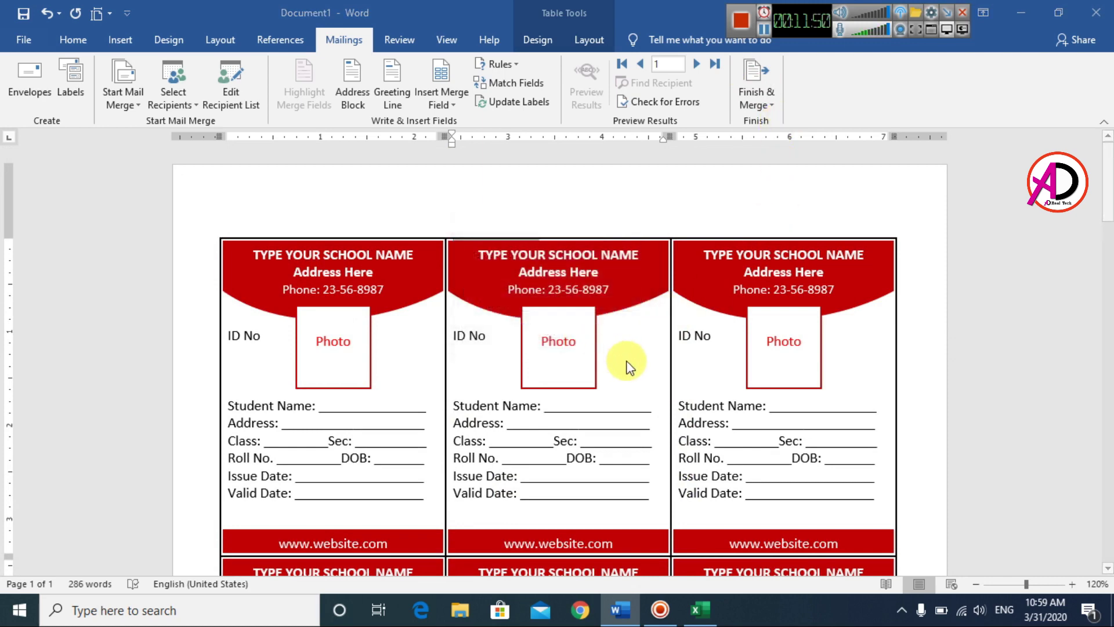
Click through the merged Labels1 cards and scroll to review them.
{"action": "left_click", "coordinate": [494, 337]}
{"action": "left_click", "coordinate": [267, 336]}
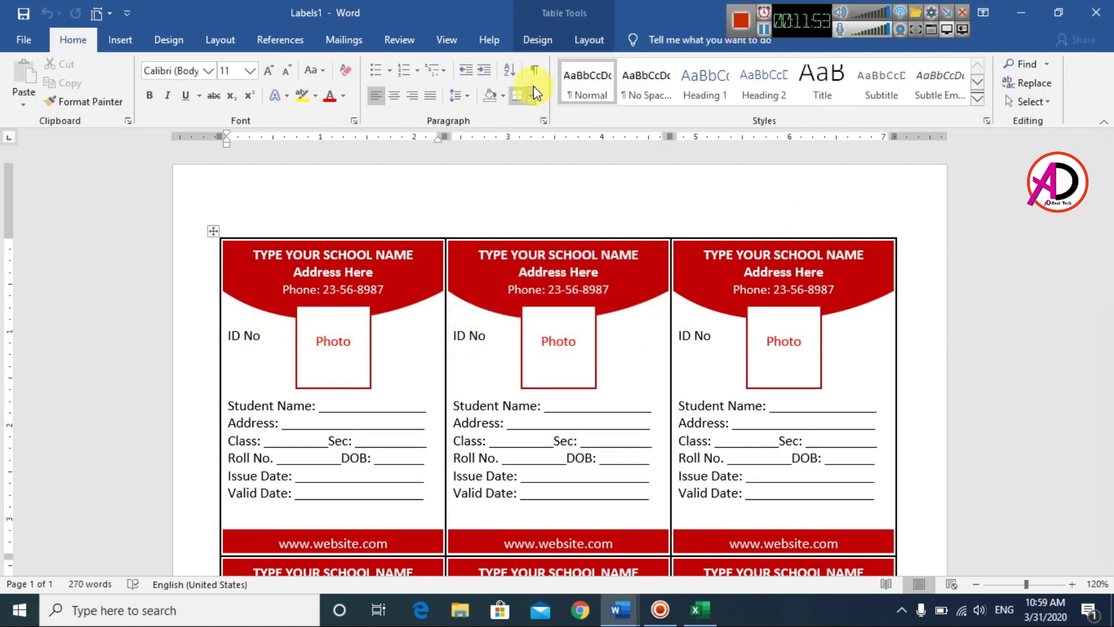
{"action": "left_click", "coordinate": [319, 41]}
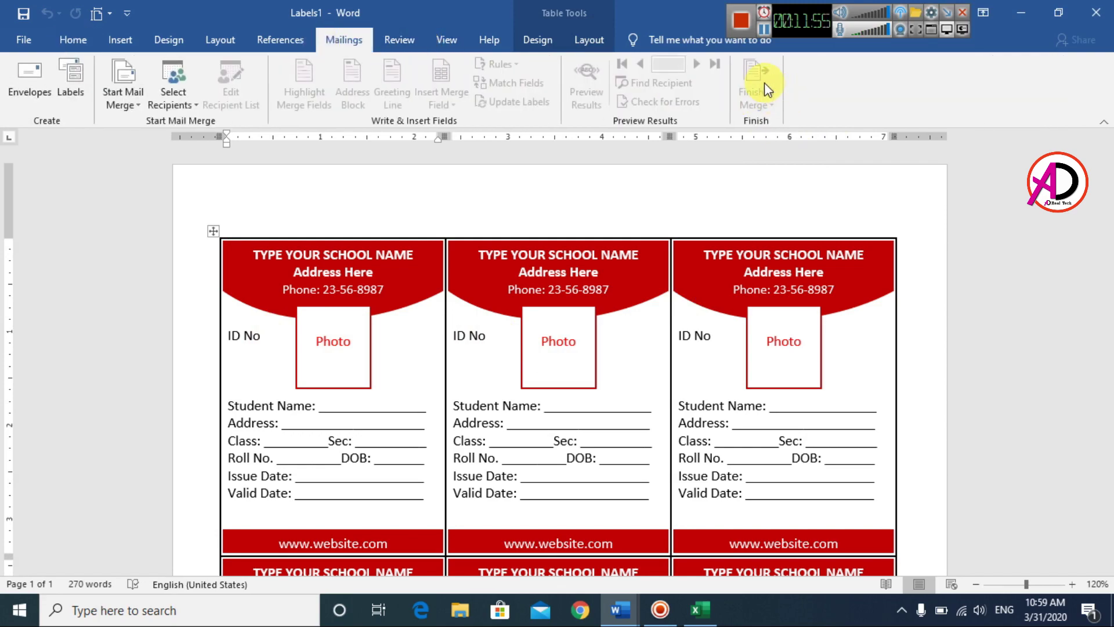
{"action": "left_click", "coordinate": [621, 422]}
{"action": "scroll", "coordinate": [667, 441], "scroll_direction": "down", "scroll_amount": 2}
{"action": "scroll", "coordinate": [694, 453], "scroll_direction": "down", "scroll_amount": 4}
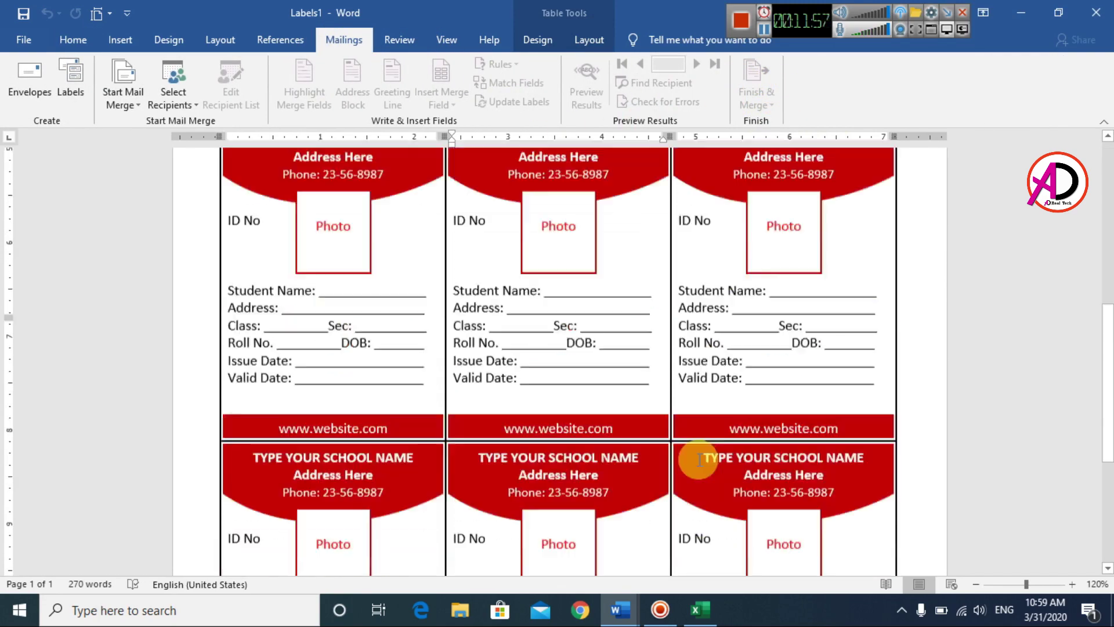
{"action": "scroll", "coordinate": [687, 510], "scroll_direction": "up", "scroll_amount": 10}
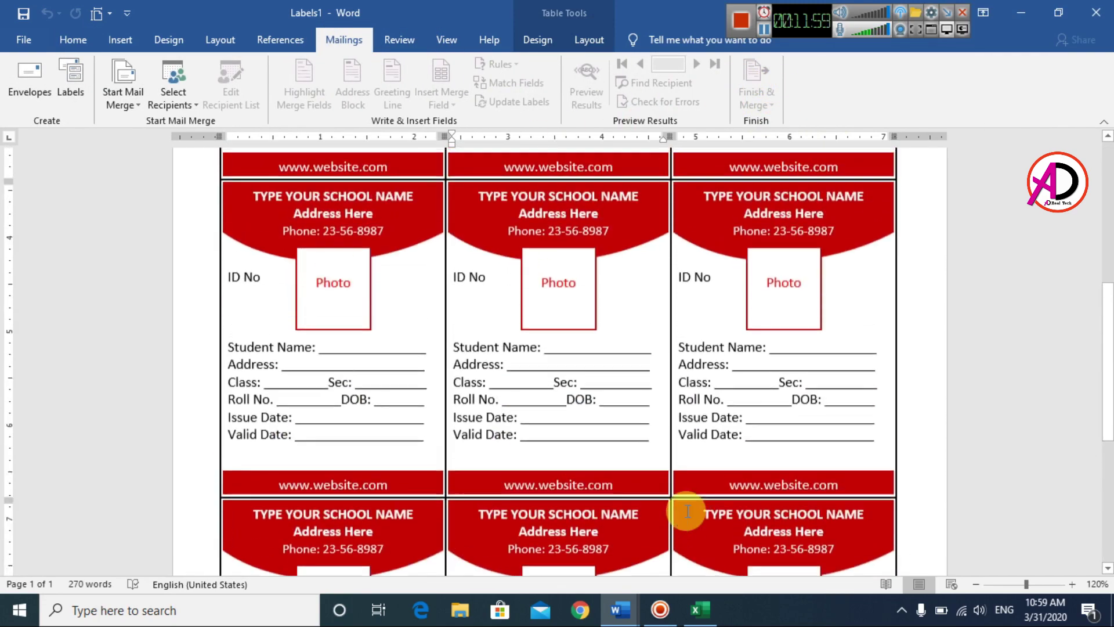
Apply No Border to the whole label table from Table Tools Design.
{"action": "left_click", "coordinate": [213, 229]}
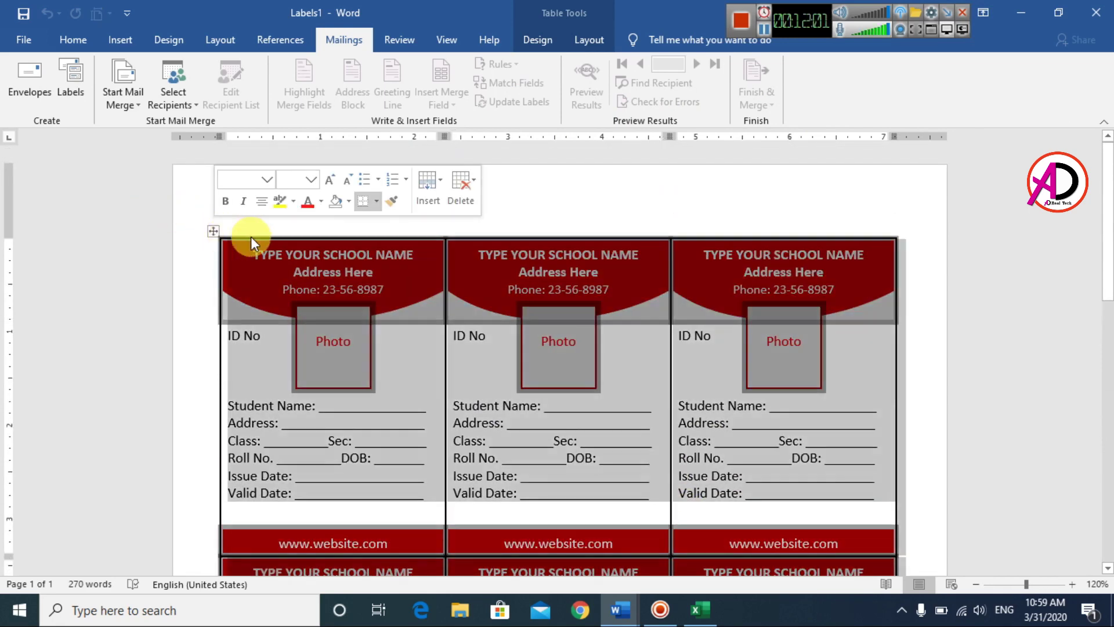
{"action": "left_click", "coordinate": [538, 41]}
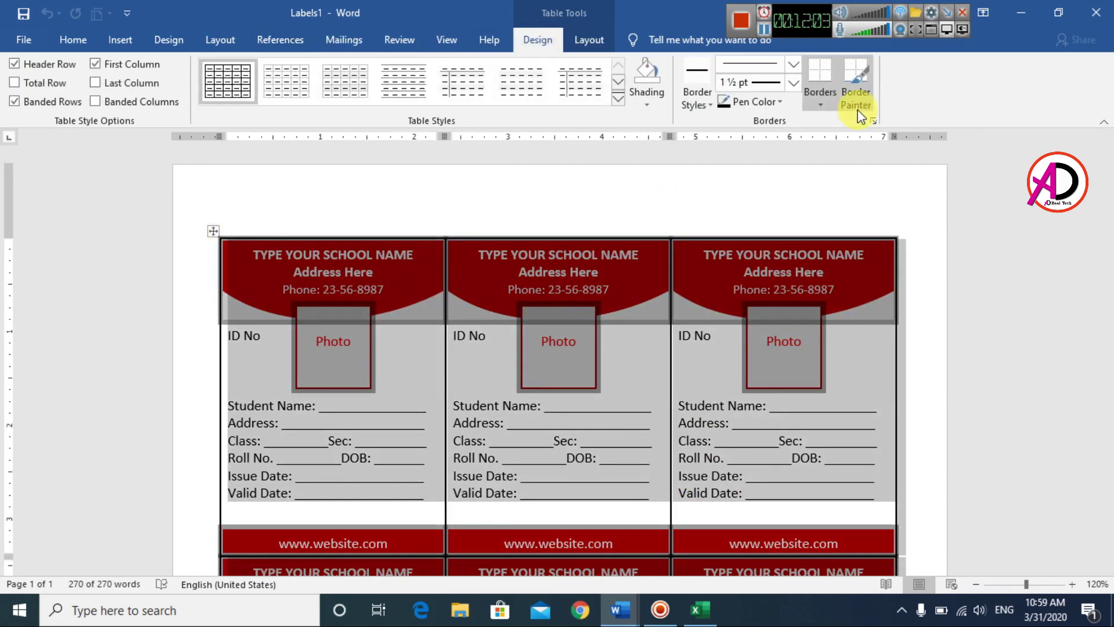
{"action": "left_click", "coordinate": [827, 107]}
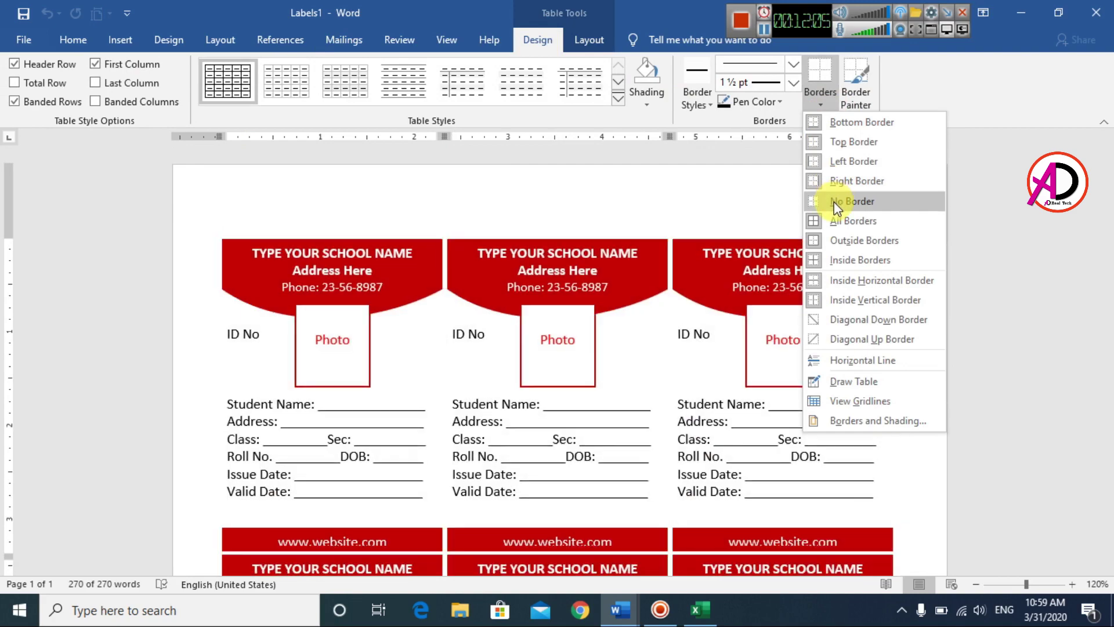
{"action": "left_click", "coordinate": [834, 202]}
{"action": "left_click", "coordinate": [934, 299]}
Scroll through the Labels1 page to check the borderless grid of ID cards.
{"action": "scroll", "coordinate": [848, 323], "scroll_direction": "down", "scroll_amount": 4}
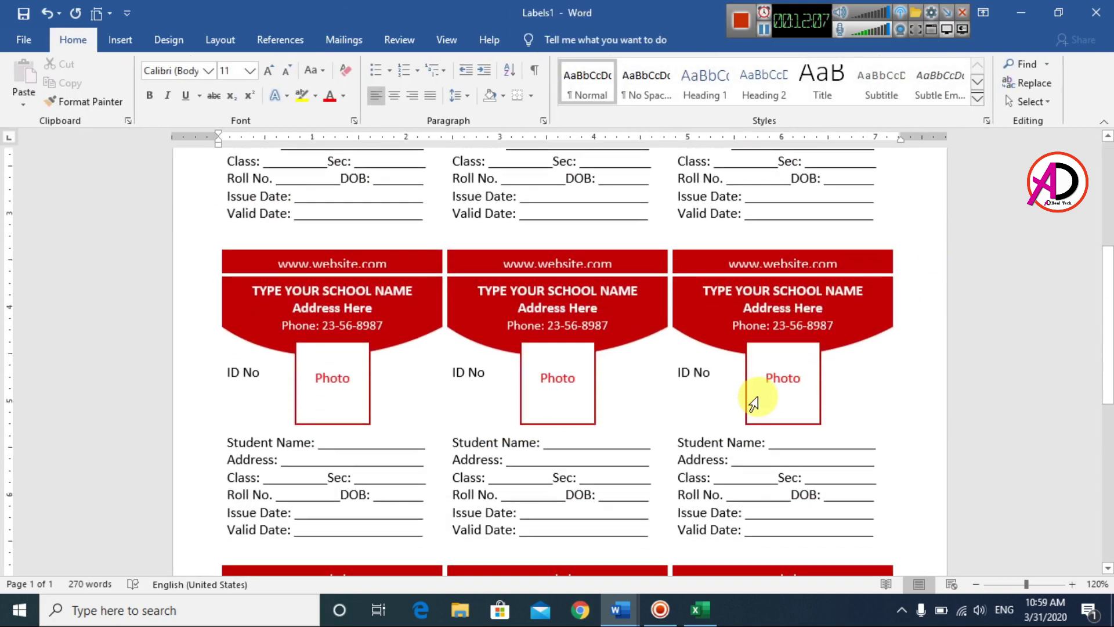
{"action": "scroll", "coordinate": [754, 452], "scroll_direction": "down", "scroll_amount": 2}
{"action": "scroll", "coordinate": [754, 449], "scroll_direction": "down", "scroll_amount": 11, "text": "ctrl"}
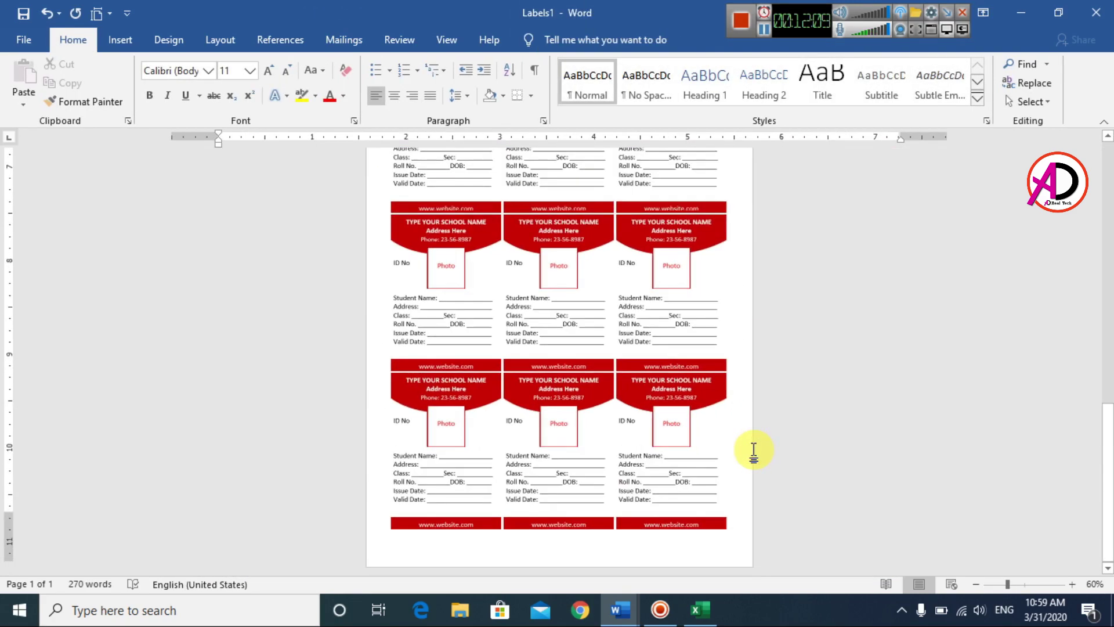
{"action": "scroll", "coordinate": [751, 447], "scroll_direction": "up", "scroll_amount": 6, "text": "ctrl"}
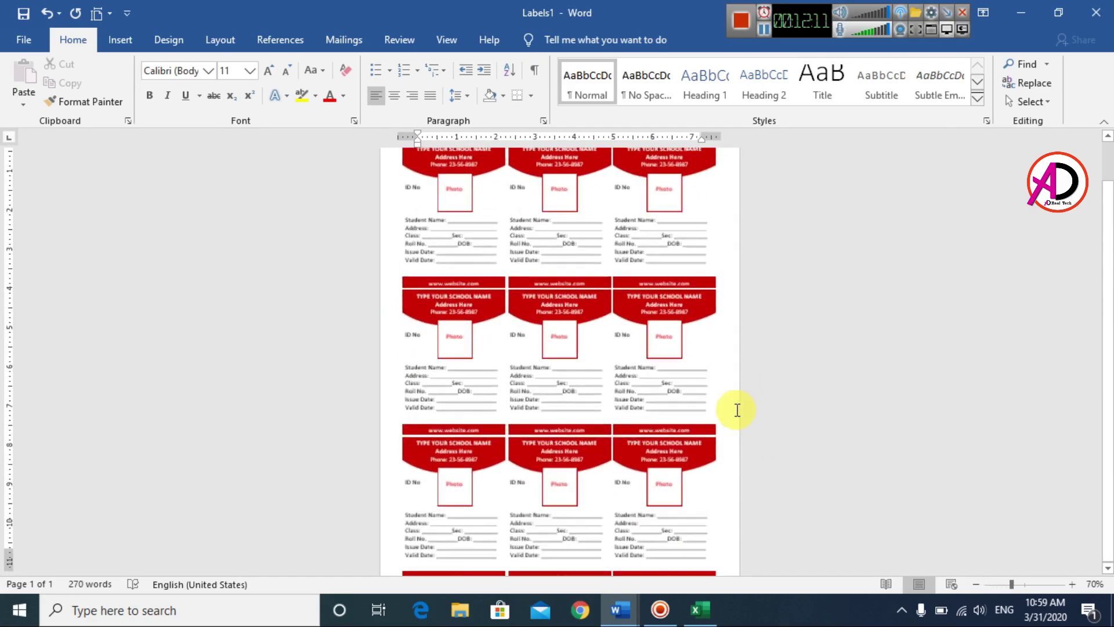
{"action": "scroll", "coordinate": [667, 412], "scroll_direction": "up", "scroll_amount": 2}
{"action": "scroll", "coordinate": [611, 384], "scroll_direction": "up", "scroll_amount": 3, "text": "ctrl"}
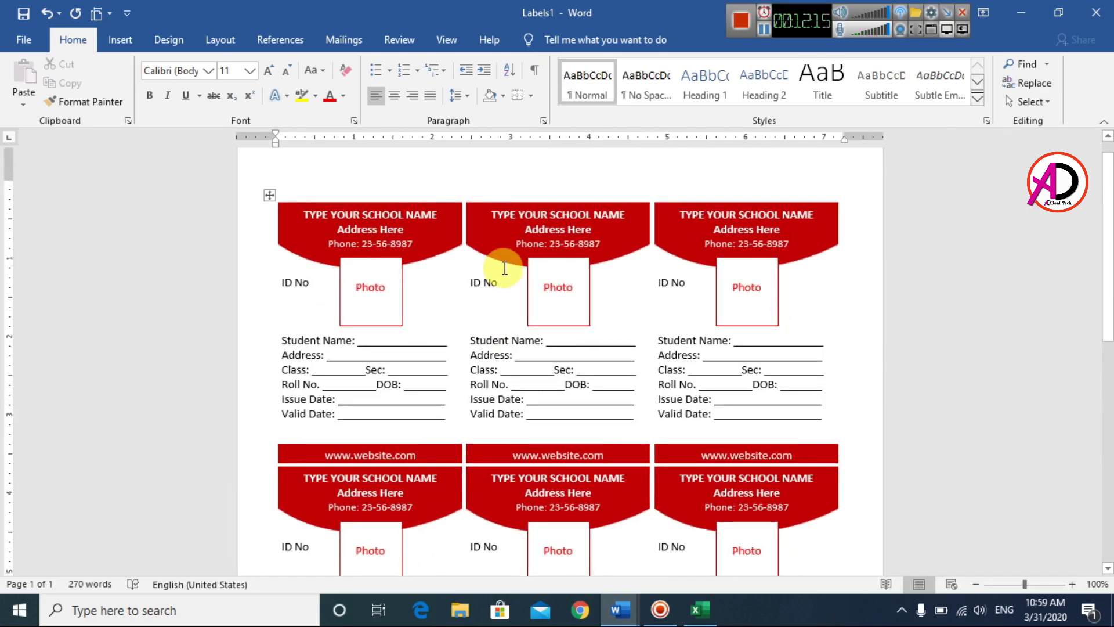
{"action": "mouse_move", "coordinate": [655, 184]}
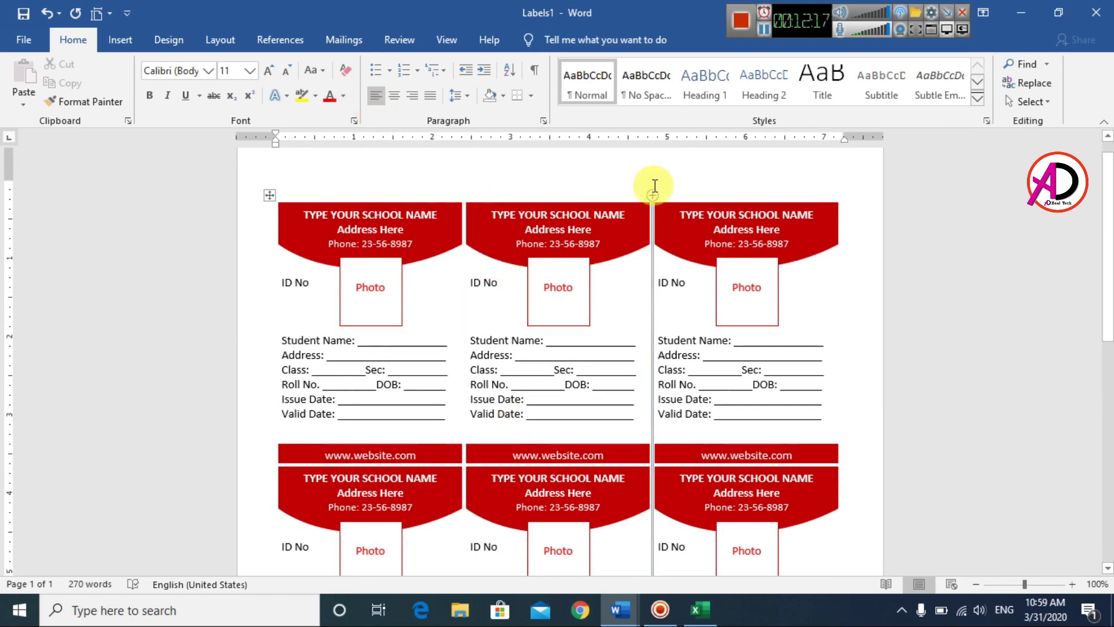
{"action": "scroll", "coordinate": [604, 430], "scroll_direction": "down", "scroll_amount": 3}
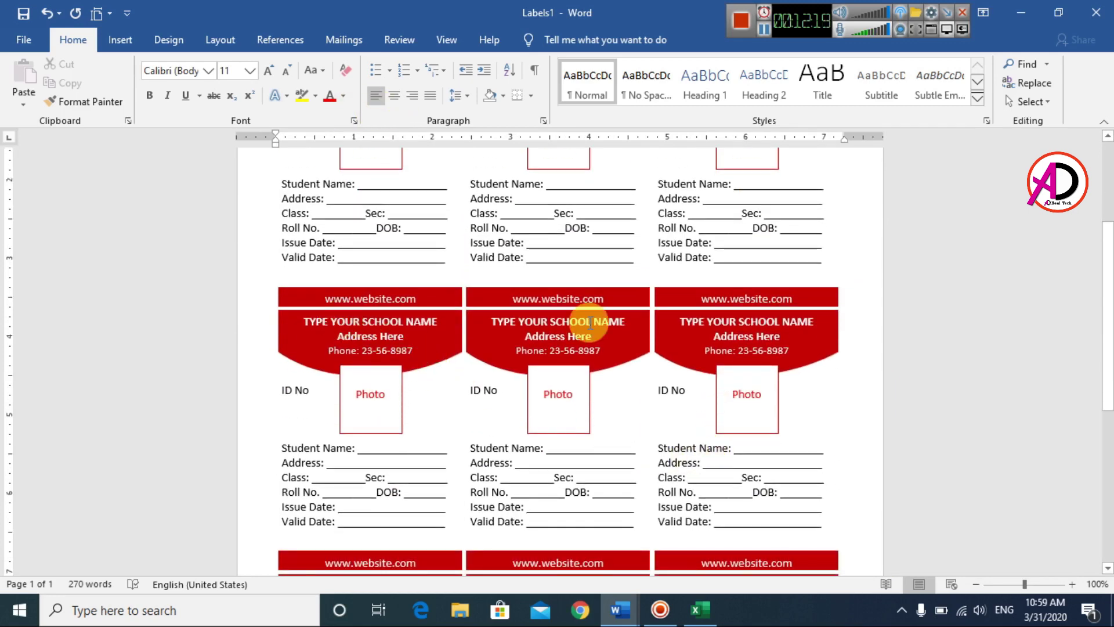
{"action": "scroll", "coordinate": [590, 323], "scroll_direction": "down", "scroll_amount": 3}
{"action": "scroll", "coordinate": [581, 389], "scroll_direction": "up", "scroll_amount": 4}
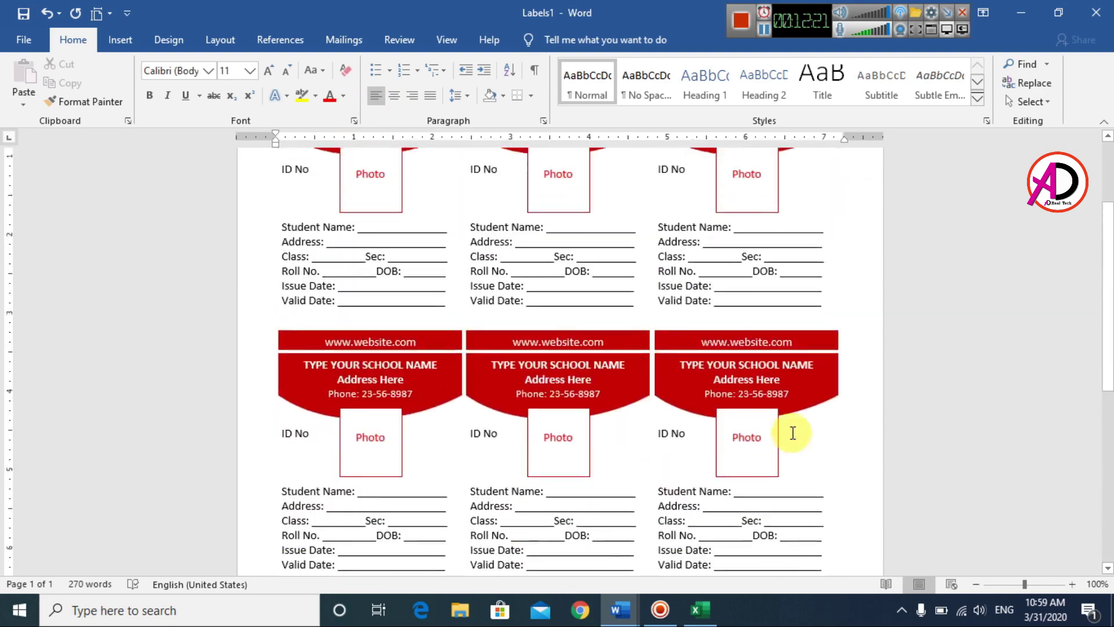
{"action": "scroll", "coordinate": [789, 434], "scroll_direction": "down", "scroll_amount": 3, "text": "ctrl"}
{"action": "scroll", "coordinate": [738, 427], "scroll_direction": "up", "scroll_amount": 3}
{"action": "scroll", "coordinate": [642, 406], "scroll_direction": "up", "scroll_amount": 2, "text": "ctrl"}
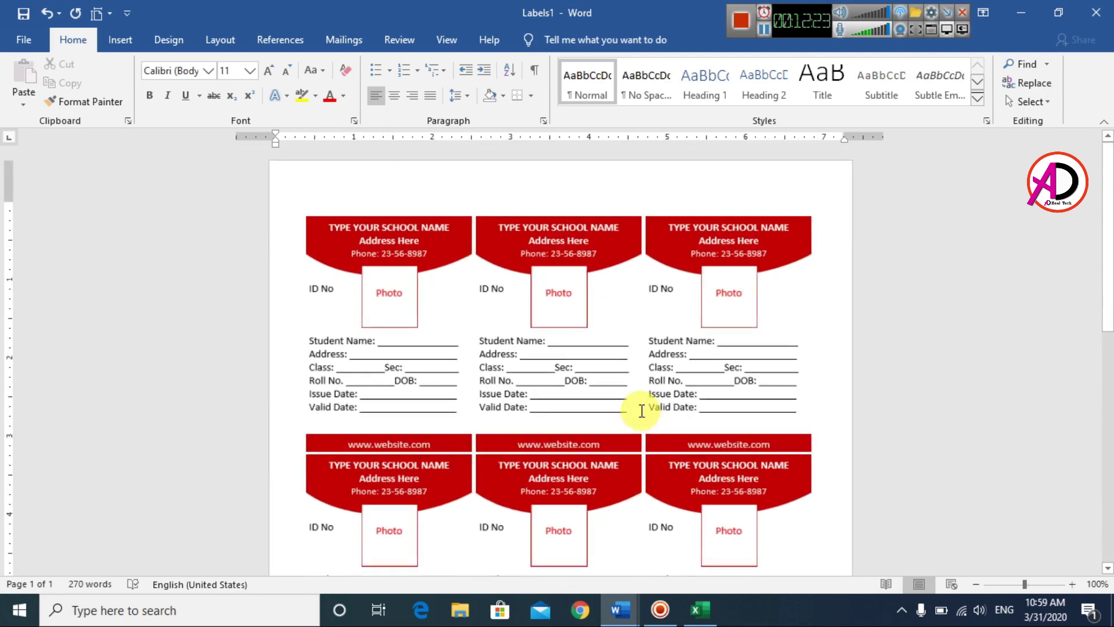
{"action": "scroll", "coordinate": [641, 410], "scroll_direction": "up", "scroll_amount": 2, "text": "ctrl"}
{"action": "scroll", "coordinate": [623, 417], "scroll_direction": "down", "scroll_amount": 3}
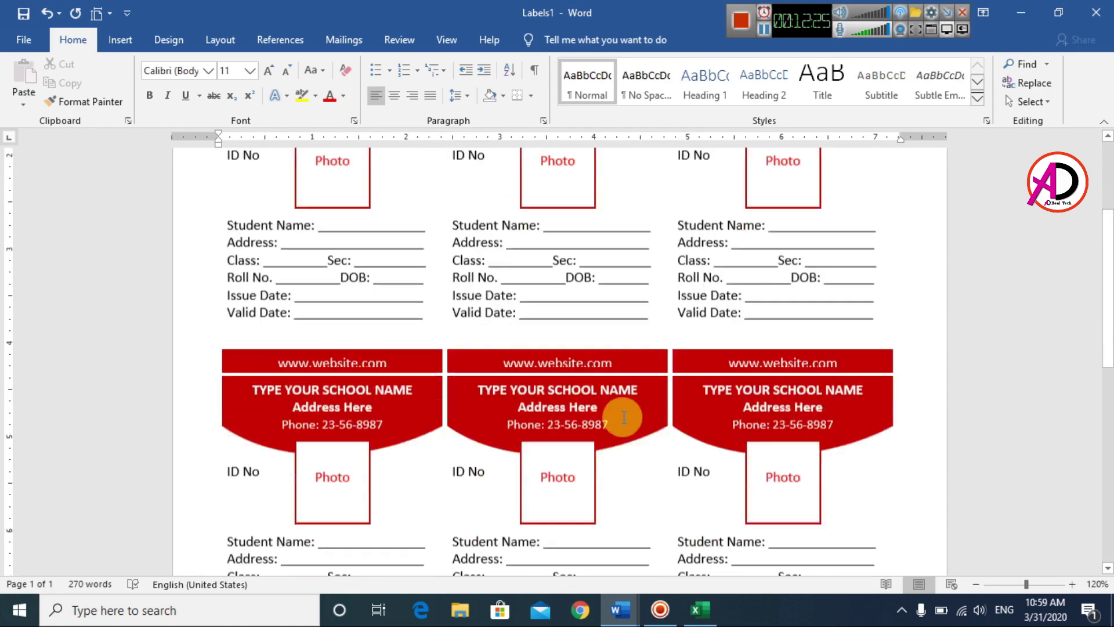
{"action": "scroll", "coordinate": [655, 416], "scroll_direction": "up", "scroll_amount": 2}
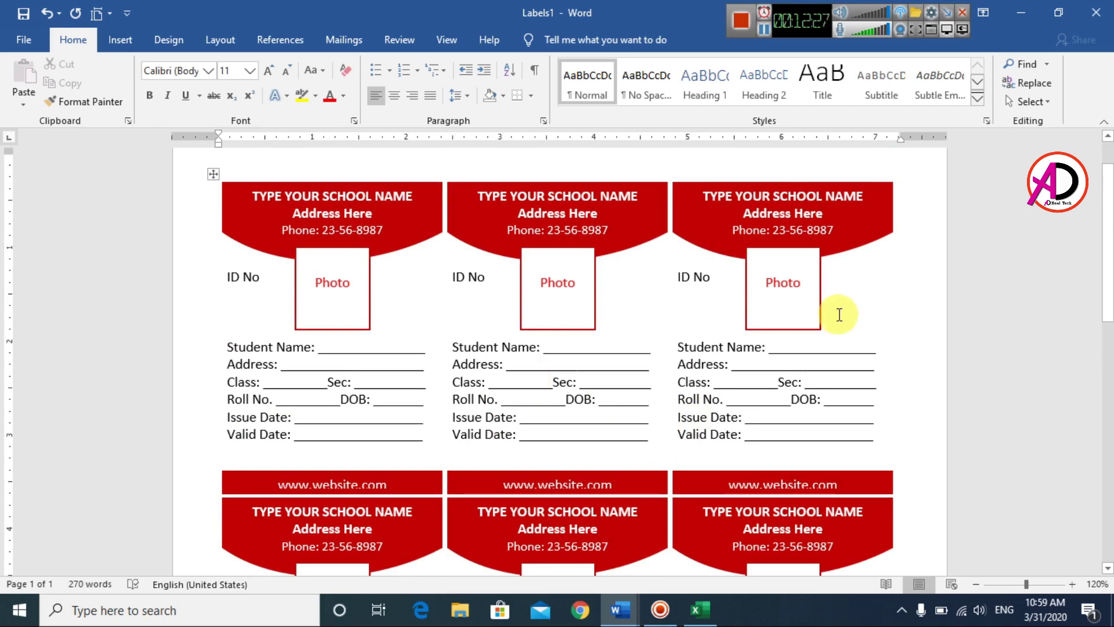